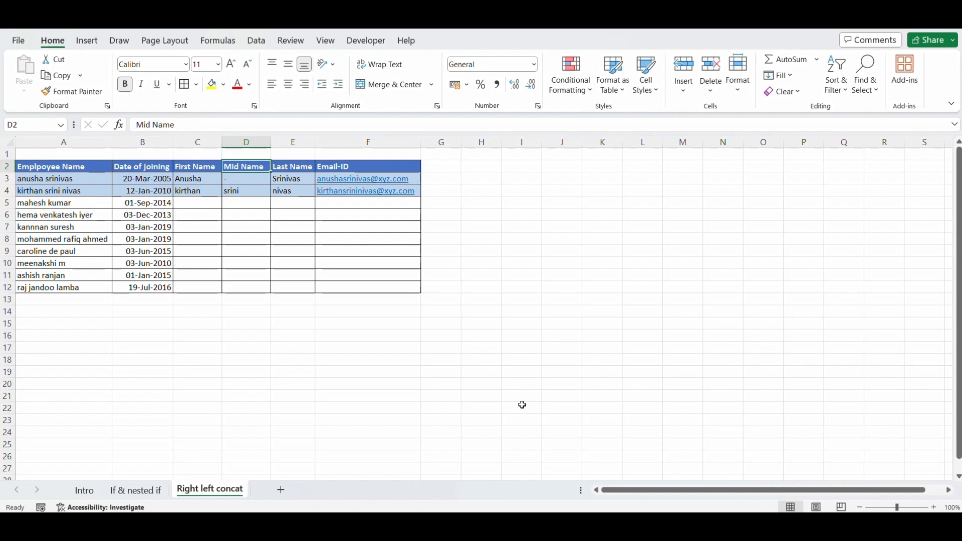
# - Review the employee name column and the sample First Name, Mid Name and Last Name entries
pyautogui.press('Left')
pyautogui.press('Left')
pyautogui.press('Left')
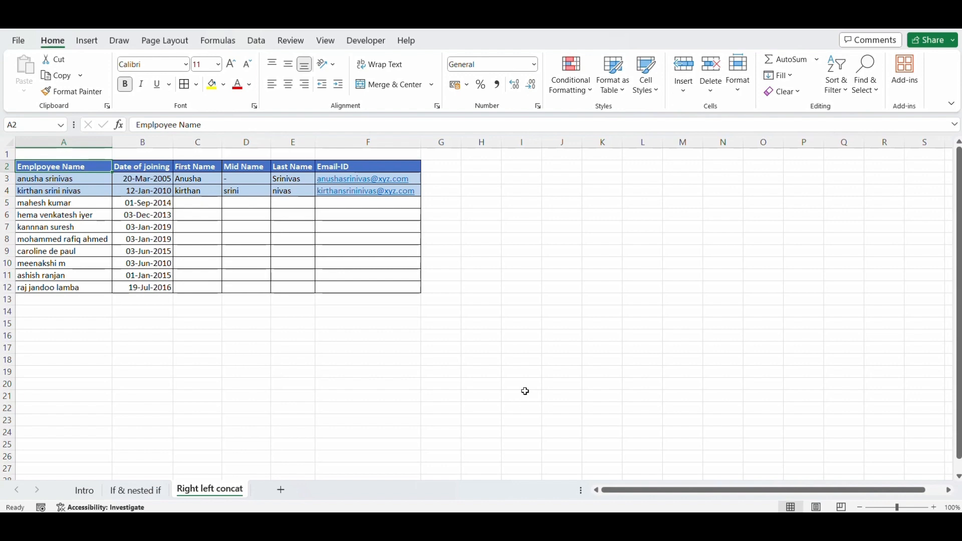
pyautogui.hotkey('ctrl', 'space')
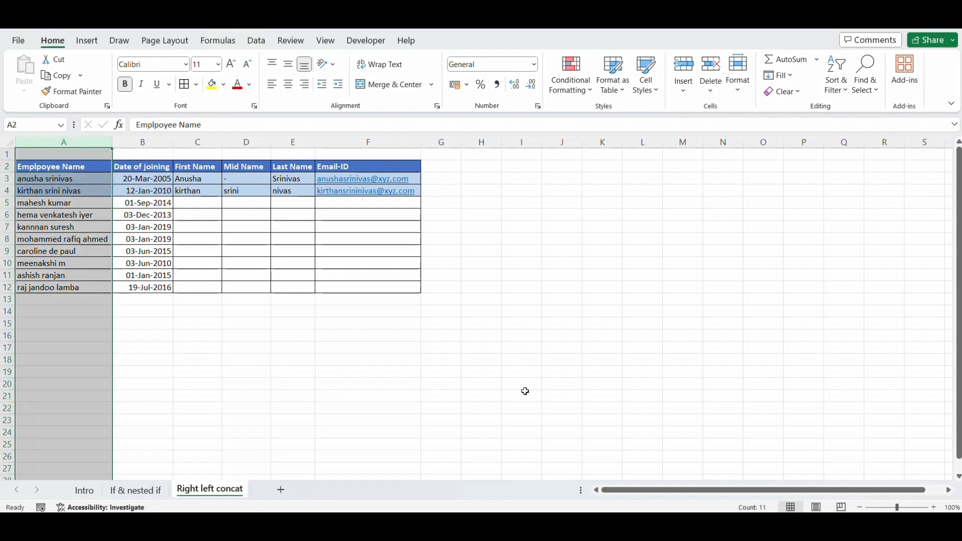
pyautogui.press('Down')
pyautogui.press('Down')
pyautogui.press('Down')
pyautogui.press('Down')
pyautogui.press('Down')
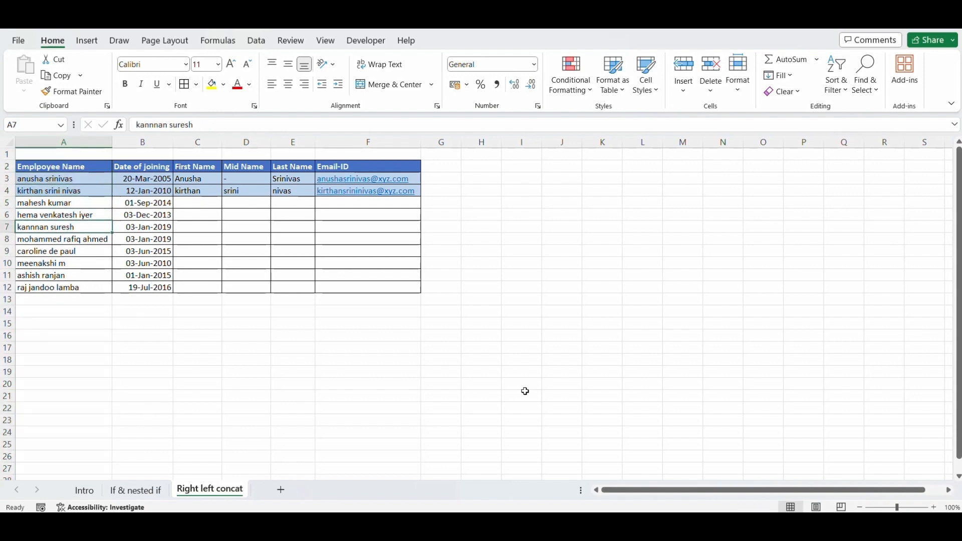
pyautogui.press('Up')
pyautogui.press('Up')
pyautogui.press('Up')
pyautogui.press('Up')
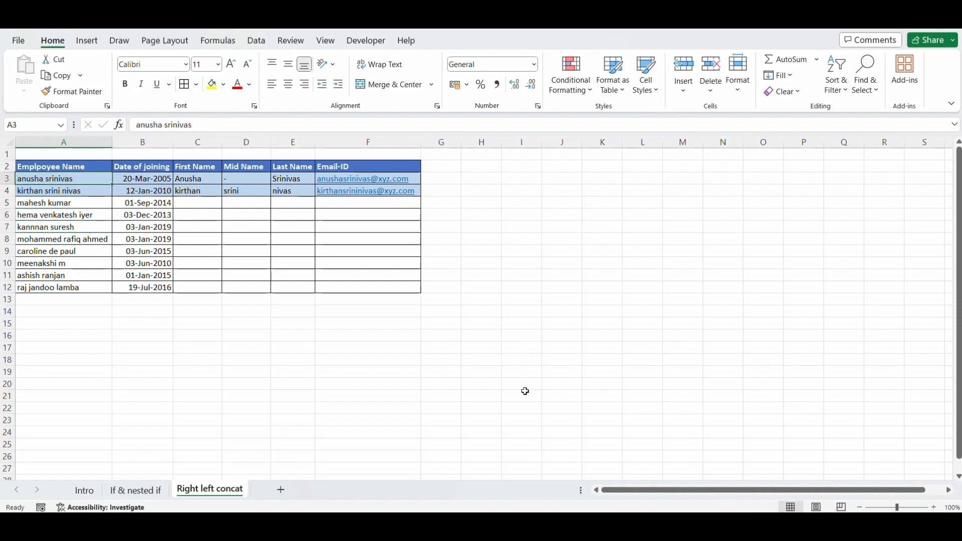
pyautogui.press('Right')
pyautogui.press('Right')
pyautogui.press('Right')
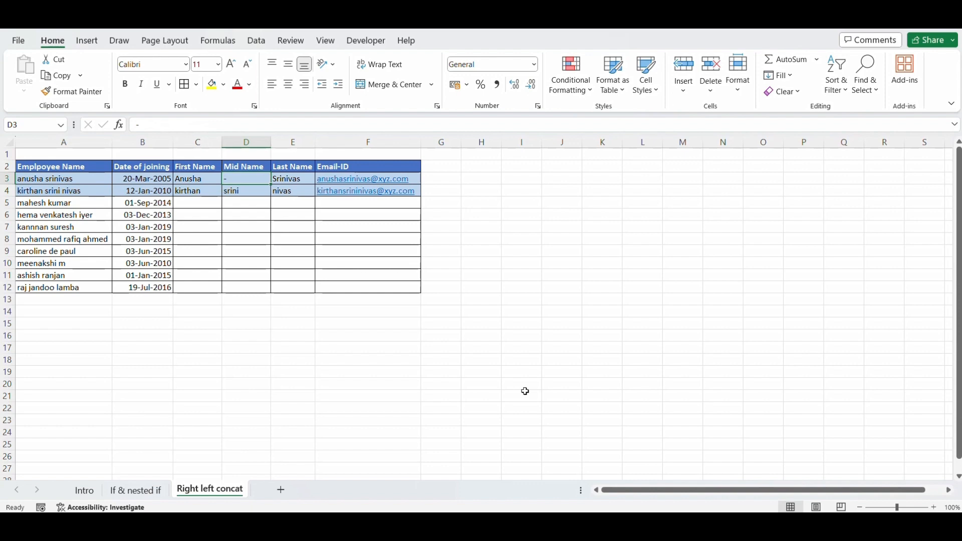
pyautogui.press('Up')
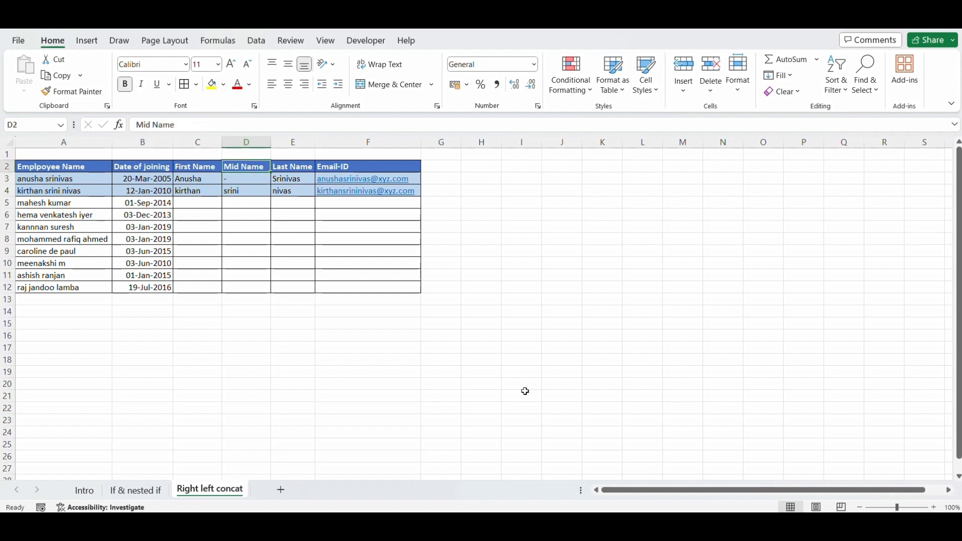
# - In C5, enter the first-name formula =LEFT(A5,FIND(" ",A5))
pyautogui.press('Left')
pyautogui.press('Down')
pyautogui.press('Down')
pyautogui.press('Down')
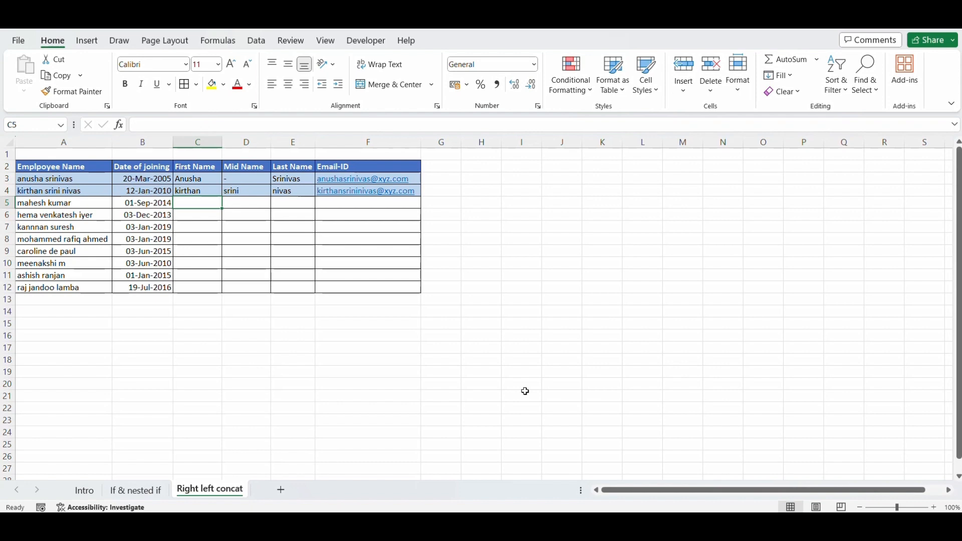
pyautogui.write('=LEFT(')
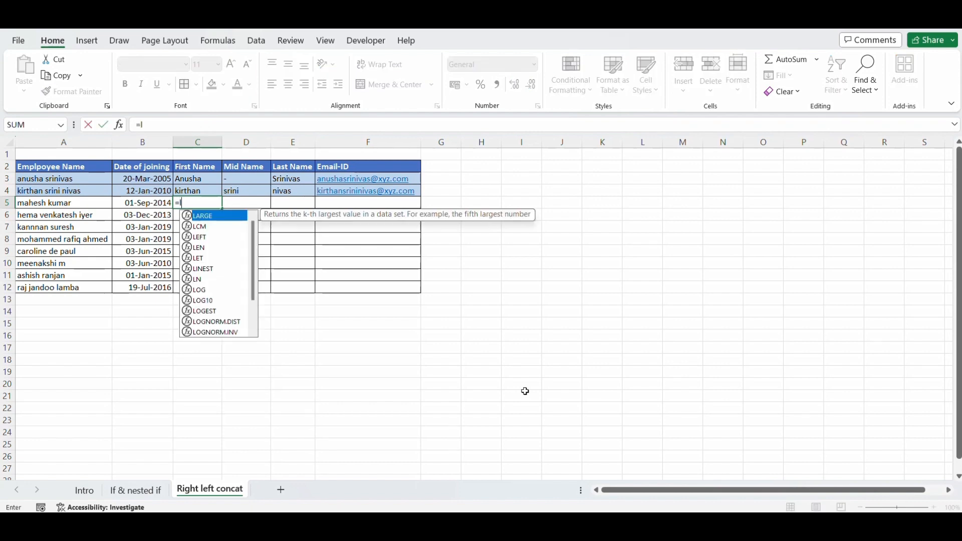
pyautogui.press('Left')
pyautogui.press('Left')
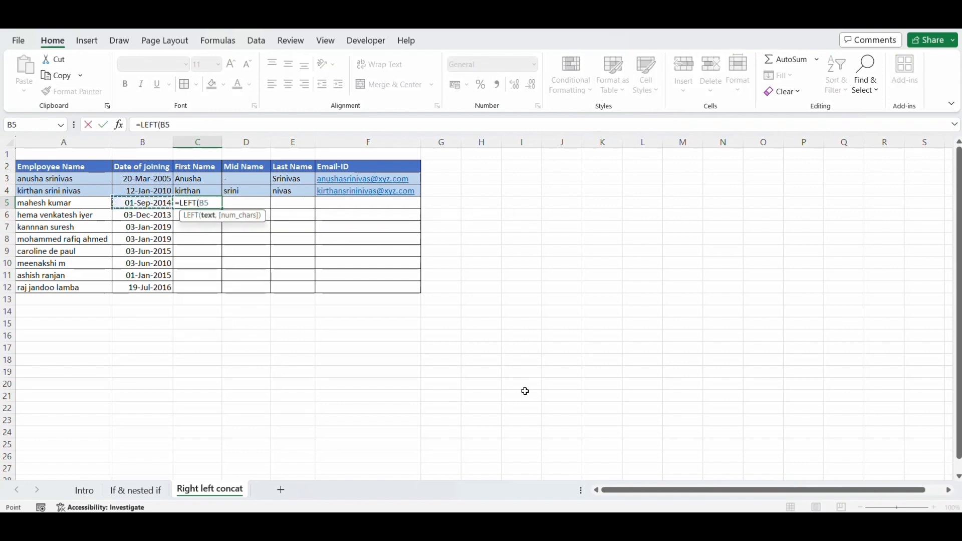
pyautogui.write(',')
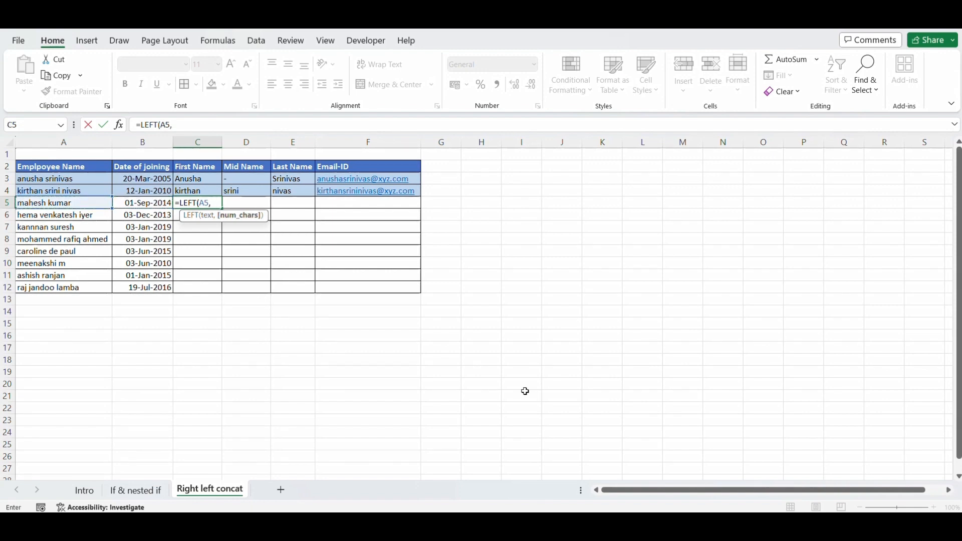
pyautogui.write('find')
pyautogui.press('Tab')
pyautogui.write('" ",')
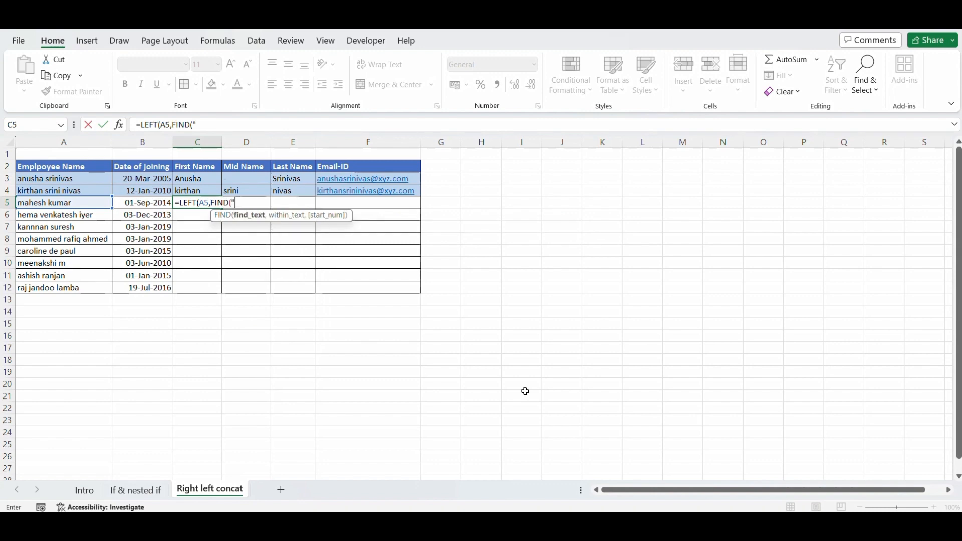
pyautogui.press('Left')
pyautogui.press('Left')
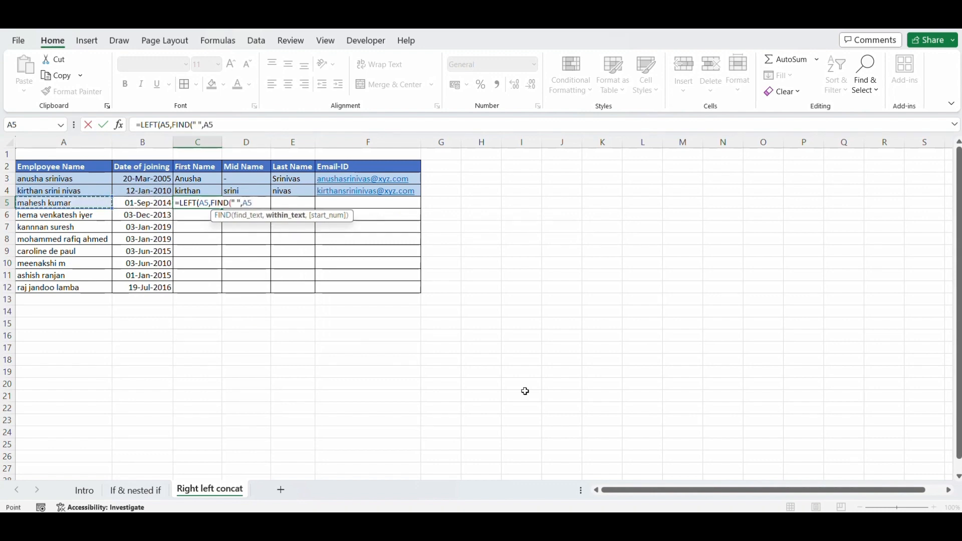
pyautogui.write(')')
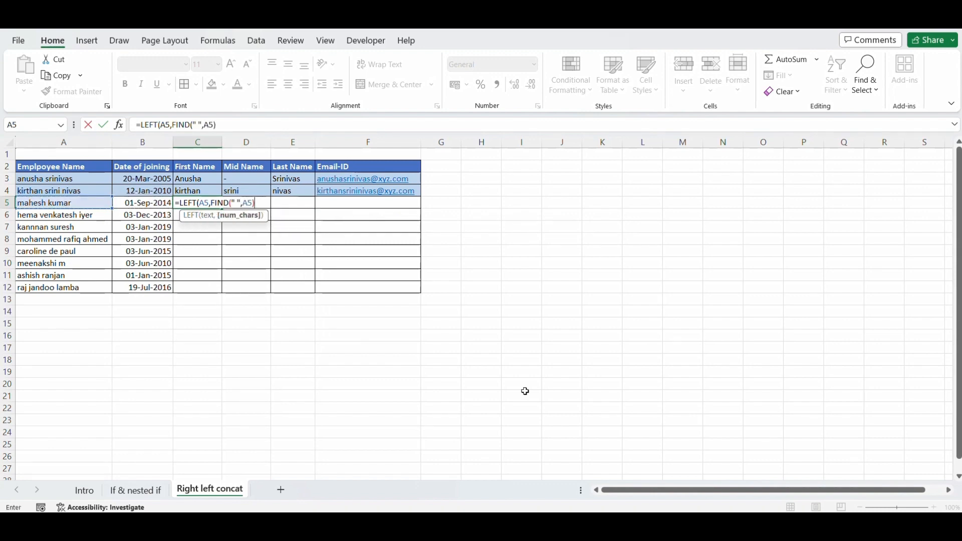
pyautogui.write(')')
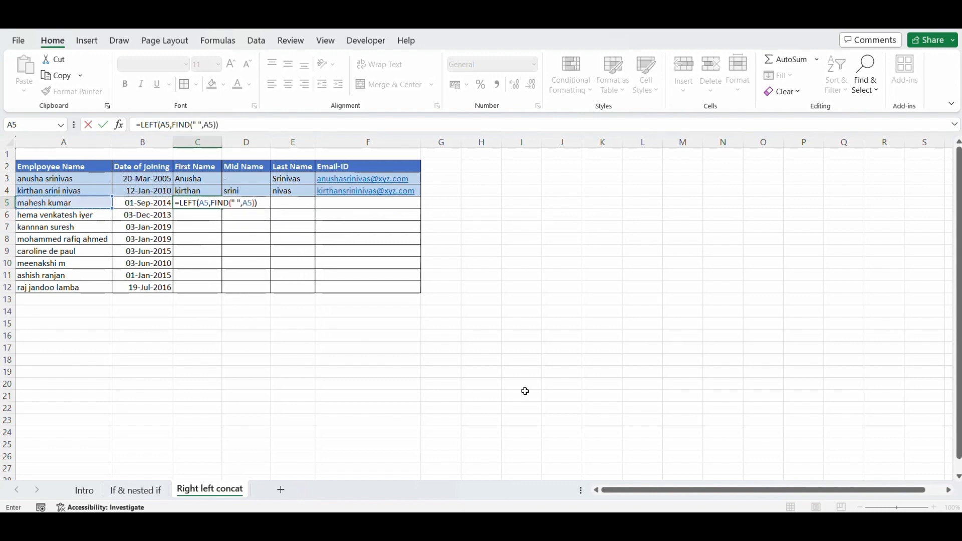
# - Check the LEFT text argument and both FIND arguments in C5's formula, and commit it
pyautogui.click(224, 204)
pyautogui.click(209, 216)
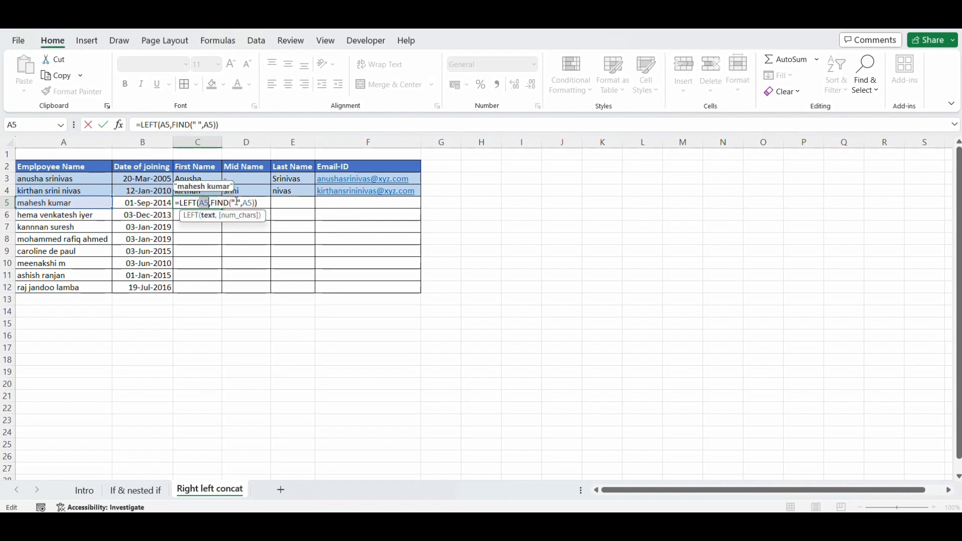
pyautogui.click(226, 203)
pyautogui.click(248, 217)
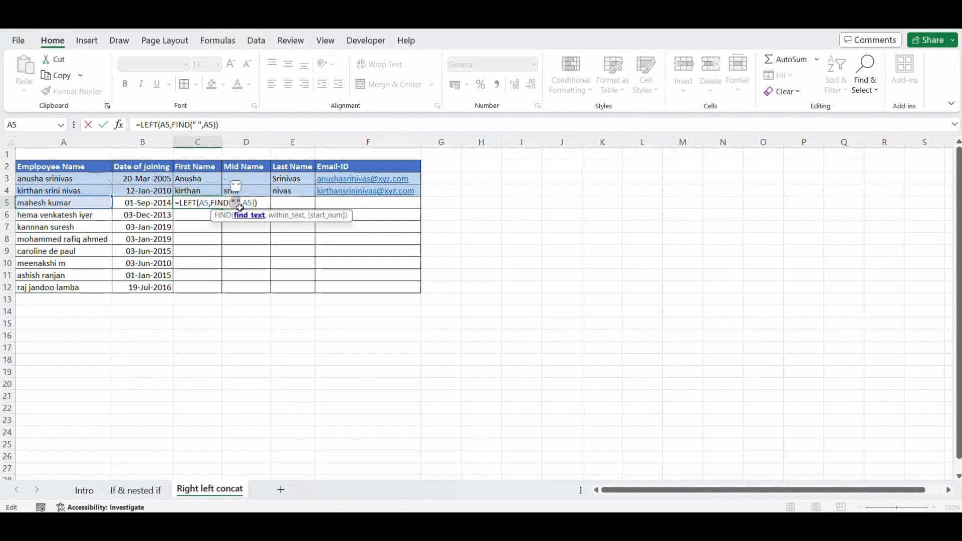
pyautogui.click(293, 218)
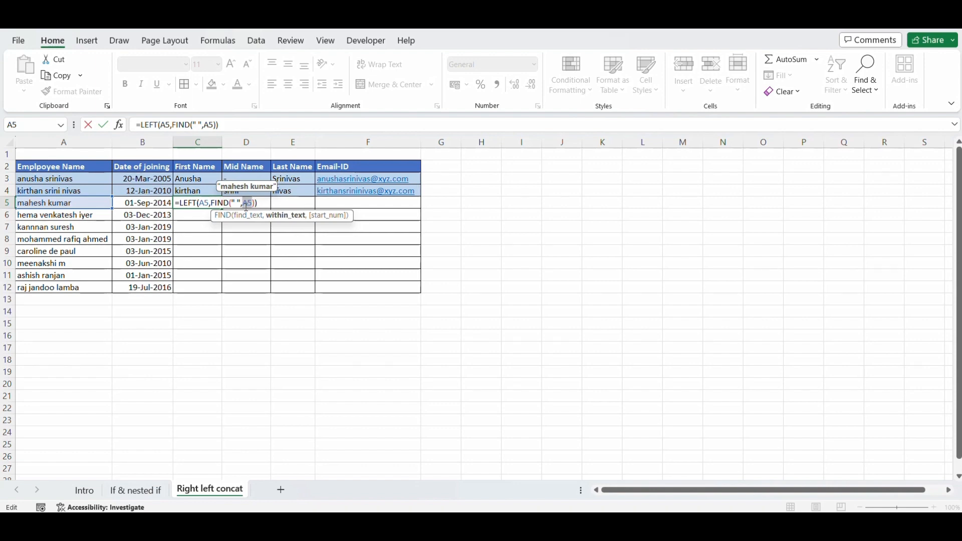
pyautogui.press('Return')
# - Copy the first-name formula from C5 into C6 and C7
pyautogui.press('Up')
pyautogui.hotkey('ctrl', 'c')
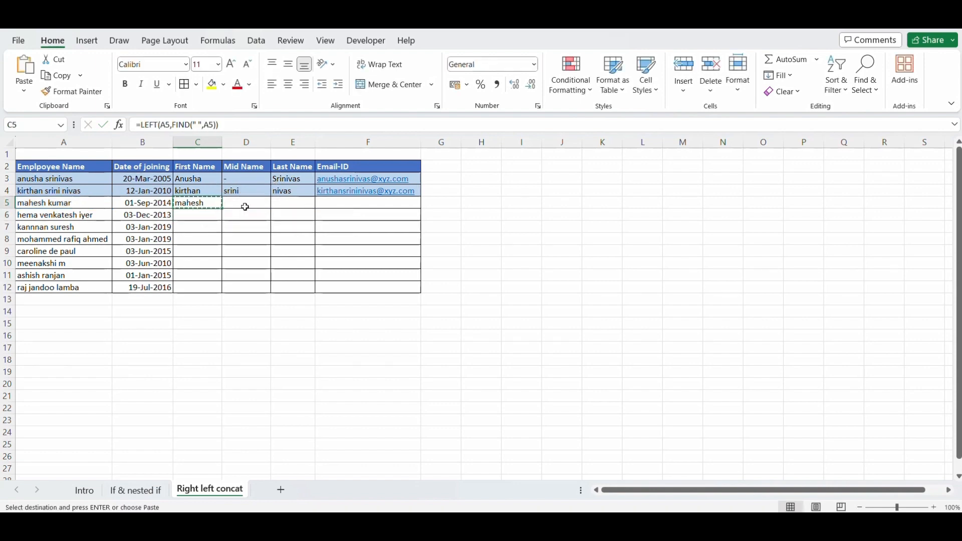
pyautogui.press('Down')
pyautogui.hotkey('ctrl', 'v')
pyautogui.press('Down')
pyautogui.press('Return')
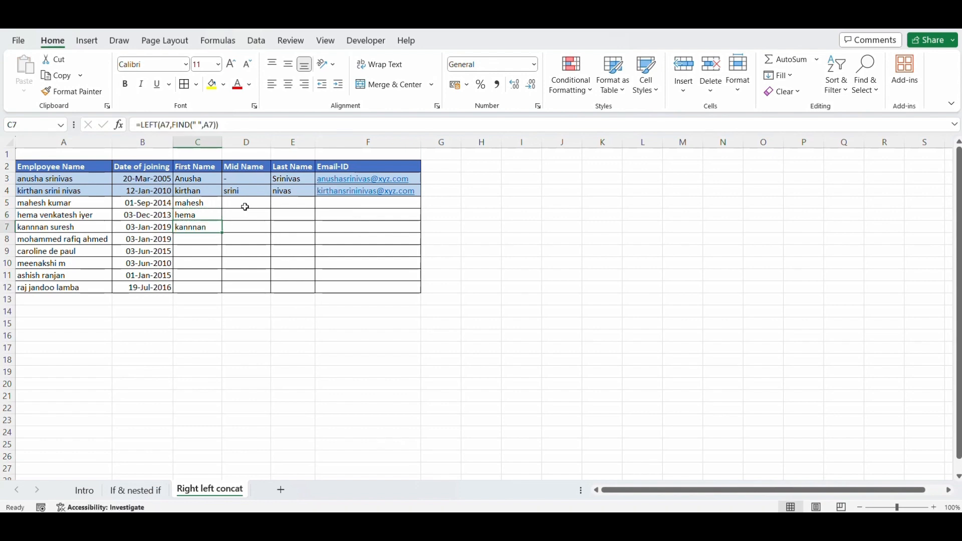
# - Paste the result of C7 as a plain value into H7 and inspect it for a trailing space
pyautogui.hotkey('ctrl', 'c')
pyautogui.press('Right')
pyautogui.press('Right')
pyautogui.press('Right')
pyautogui.press('Right')
pyautogui.press('Right')
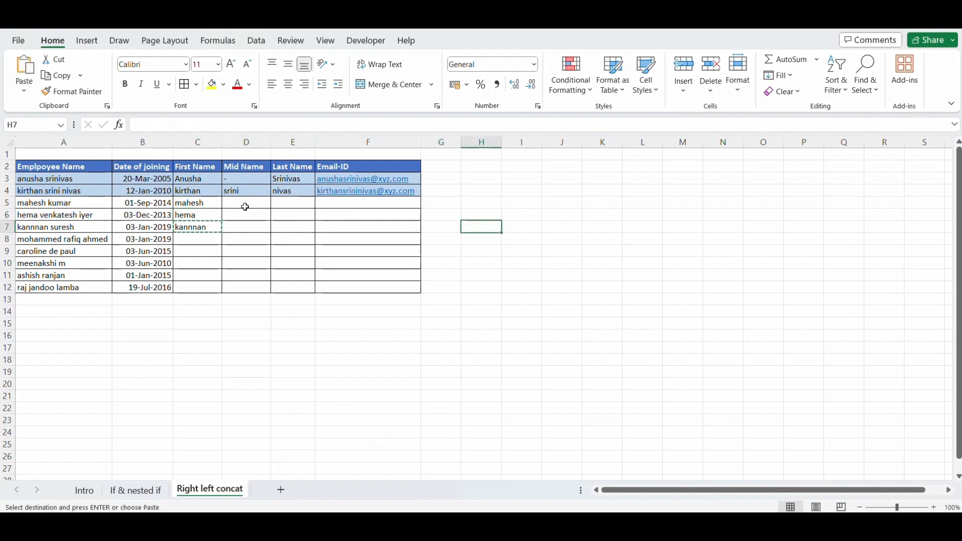
pyautogui.hotkey('ctrl', 'alt', 'v')
pyautogui.press('v')
pyautogui.press('Return')
pyautogui.press('Escape')
pyautogui.press('F2')
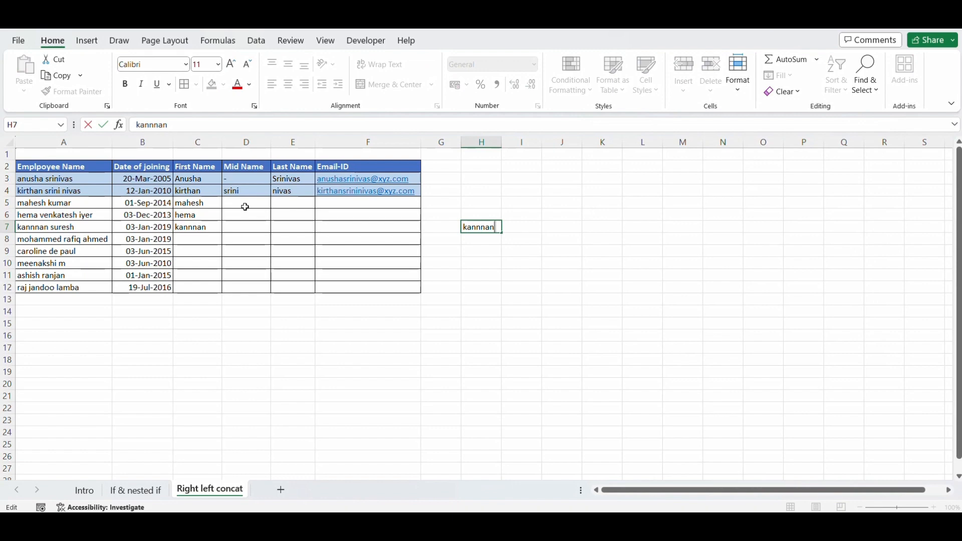
pyautogui.press('Escape')
pyautogui.press('Up')
pyautogui.press('Left')
pyautogui.press('Left')
pyautogui.press('Left')
pyautogui.press('Left')
pyautogui.press('Left')
pyautogui.hotkey('ctrl', 'c')
pyautogui.press('Right')
pyautogui.press('Right')
pyautogui.press('Right')
pyautogui.press('Right')
pyautogui.press('Right')
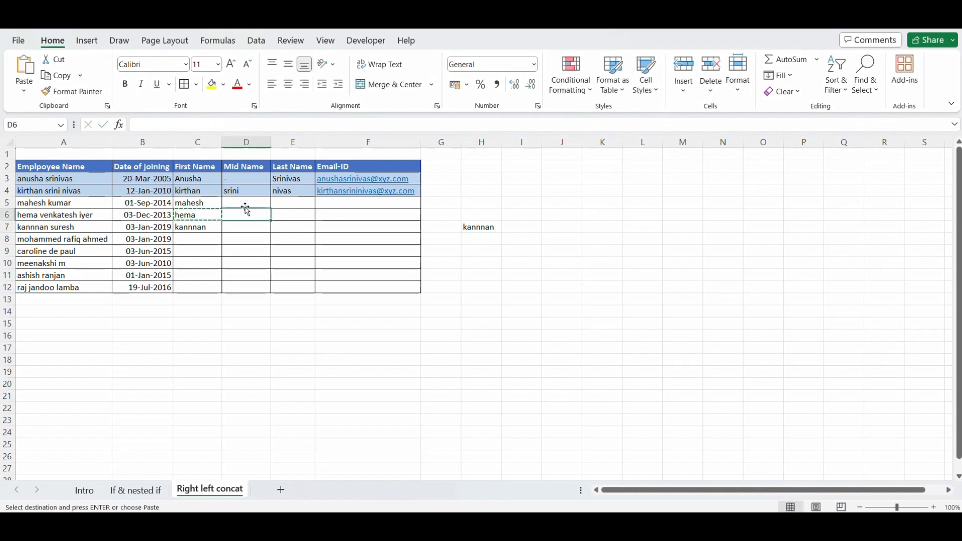
pyautogui.press('Escape')
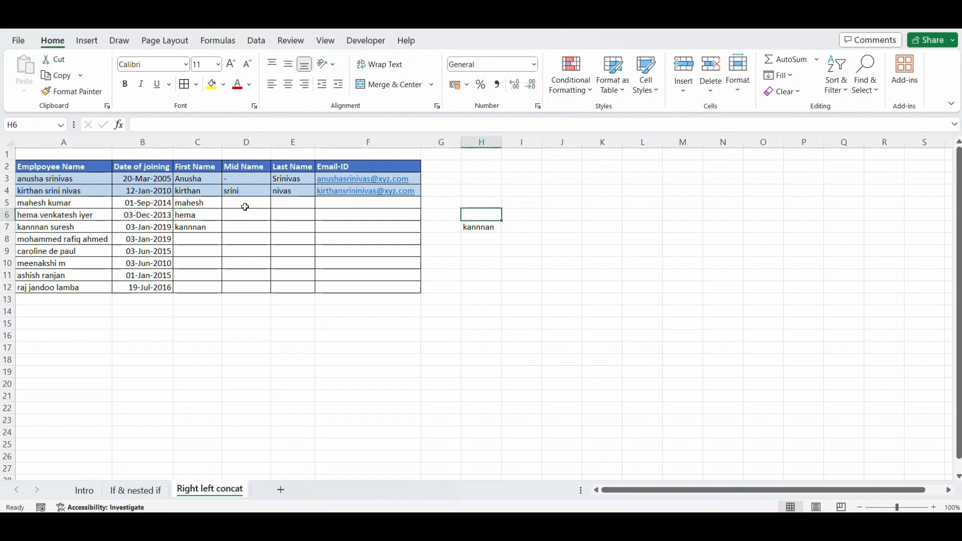
pyautogui.write('v')
pyautogui.press('Escape')
# - Paste the result of C6 as a plain value into H6 and inspect it for a trailing space
pyautogui.hotkey('ctrl', 'Left')
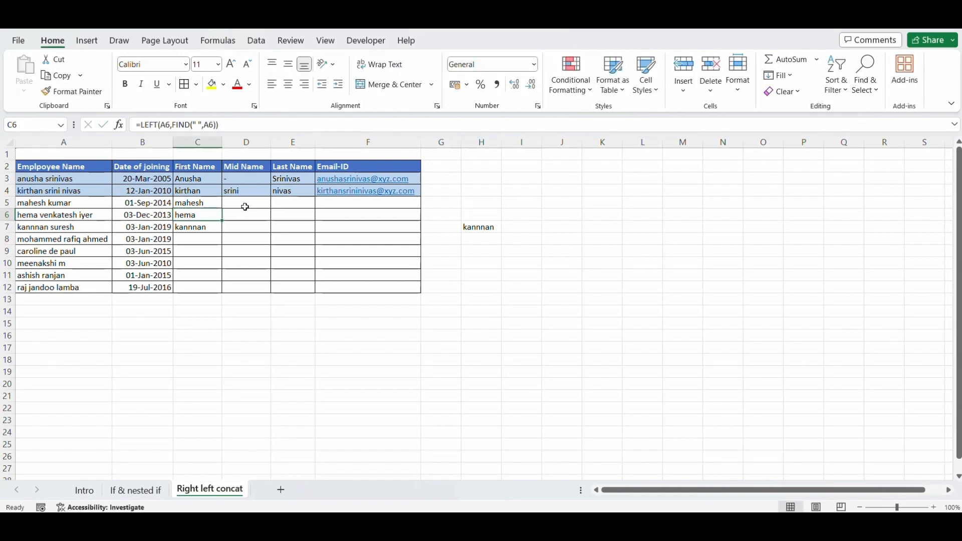
pyautogui.hotkey('ctrl', 'c')
pyautogui.press('Down')
pyautogui.hotkey('ctrl', 'Right')
pyautogui.press('Up')
pyautogui.hotkey('ctrl', 'alt', 'v')
pyautogui.press('v')
pyautogui.press('Return')
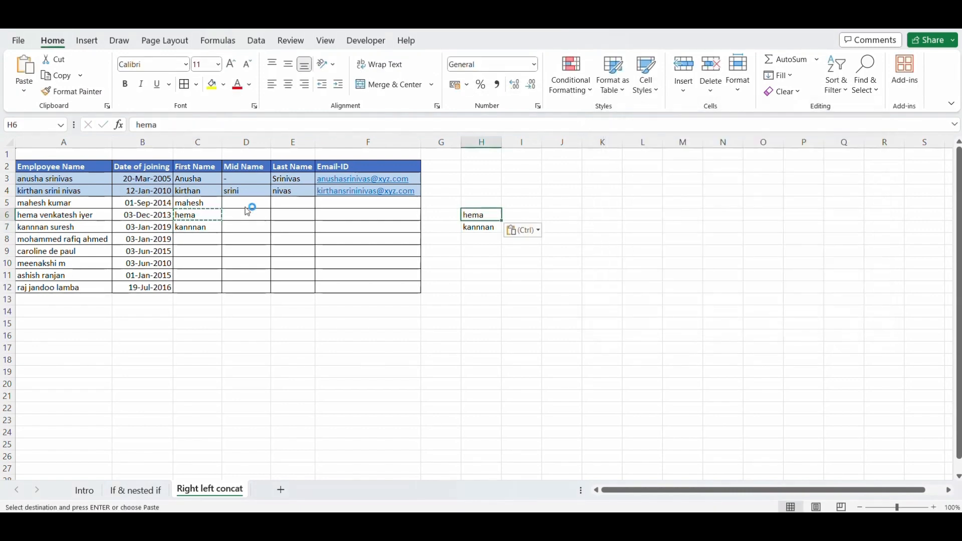
pyautogui.press('F2')
pyautogui.press('Return')
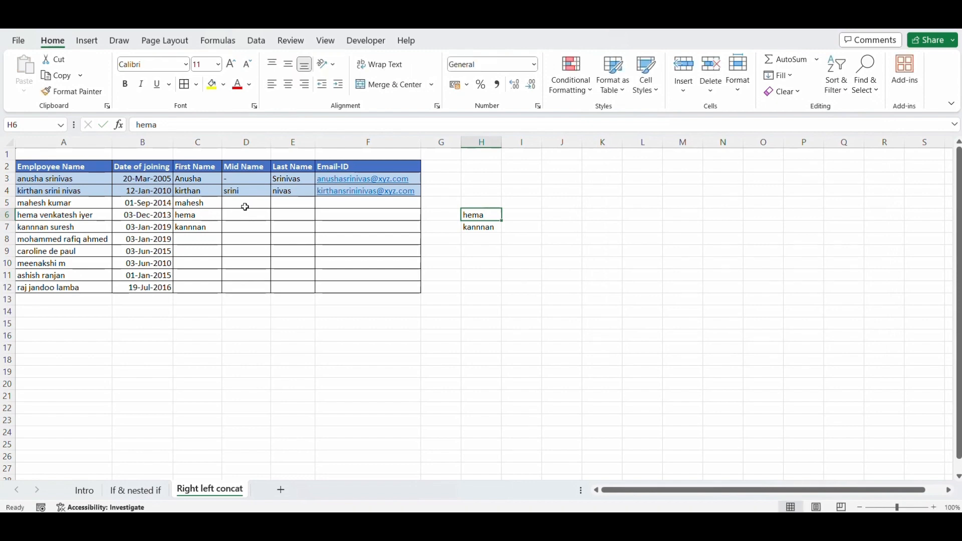
# - Subtract 1 from the FIND result in C5, making the formula =LEFT(A5,FIND(" ",A5)-1)
pyautogui.press('Up')
pyautogui.hotkey('ctrl', 'Left')
pyautogui.press('Up')
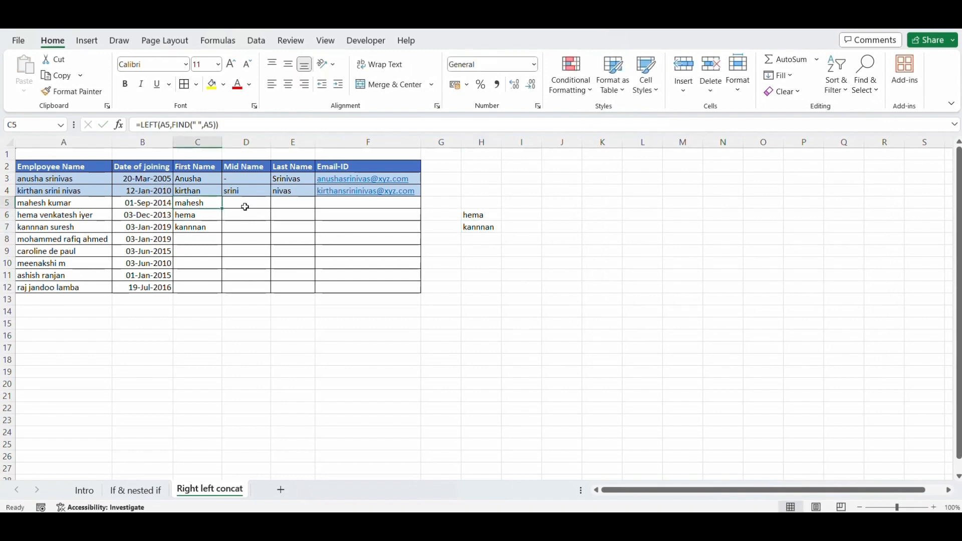
pyautogui.click(234, 125)
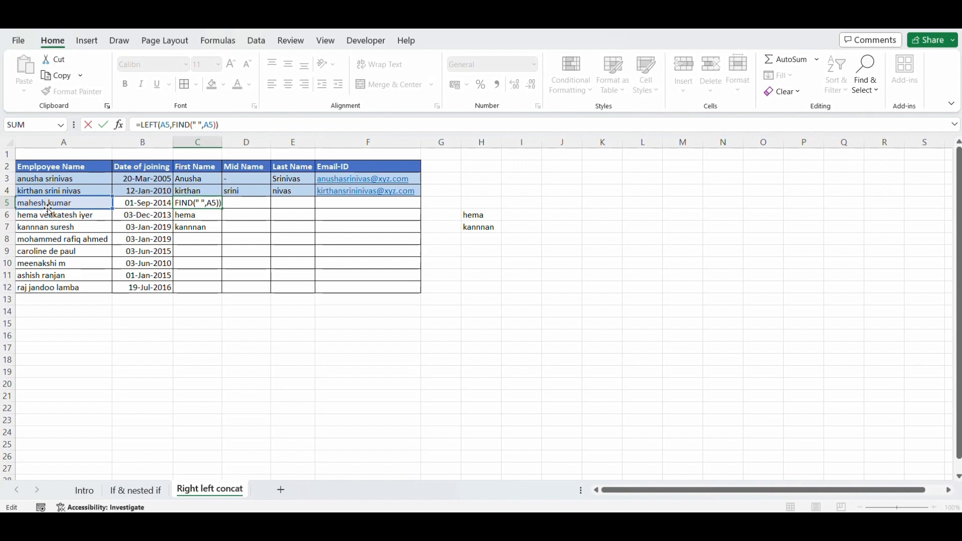
pyautogui.press('Left')
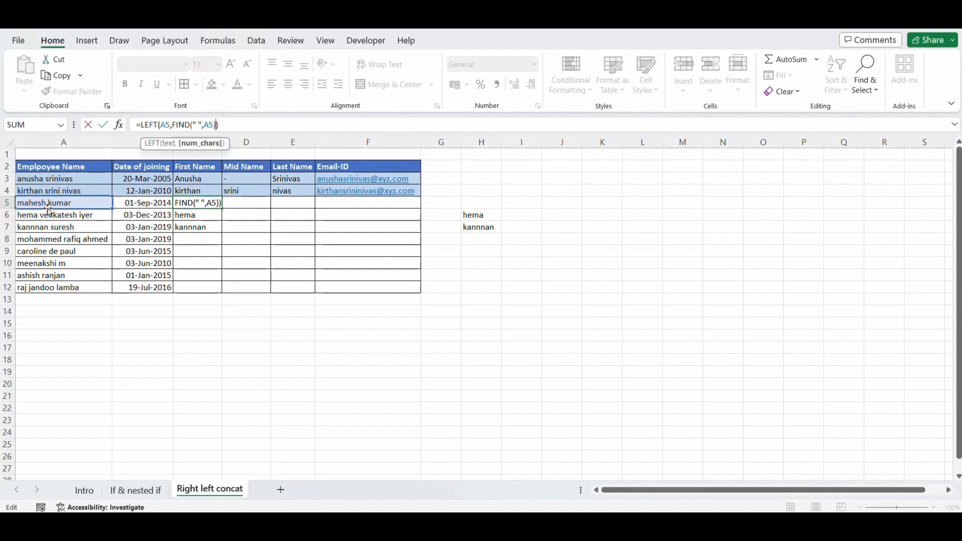
pyautogui.write('-1')
pyautogui.press('Return')
# - Copy the corrected formula from C5 to the remaining First Name cells down to C12
pyautogui.press('Up')
pyautogui.hotkey('ctrl', 'c')
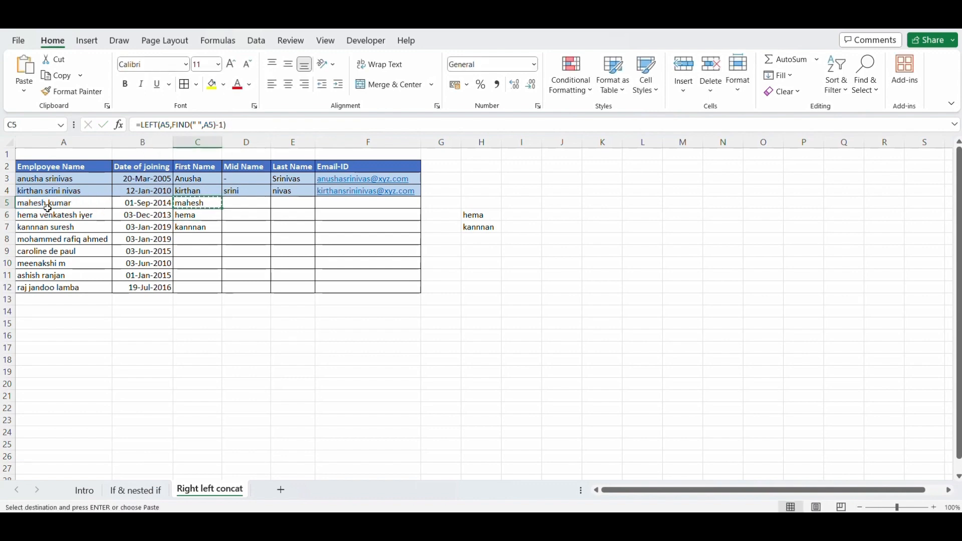
pyautogui.press('Left')
pyautogui.hotkey('ctrl', 'Down')
pyautogui.press('Right')
pyautogui.hotkey('ctrl', 'shift', 'Up')
pyautogui.hotkey('ctrl', 'v')
pyautogui.press('Escape')
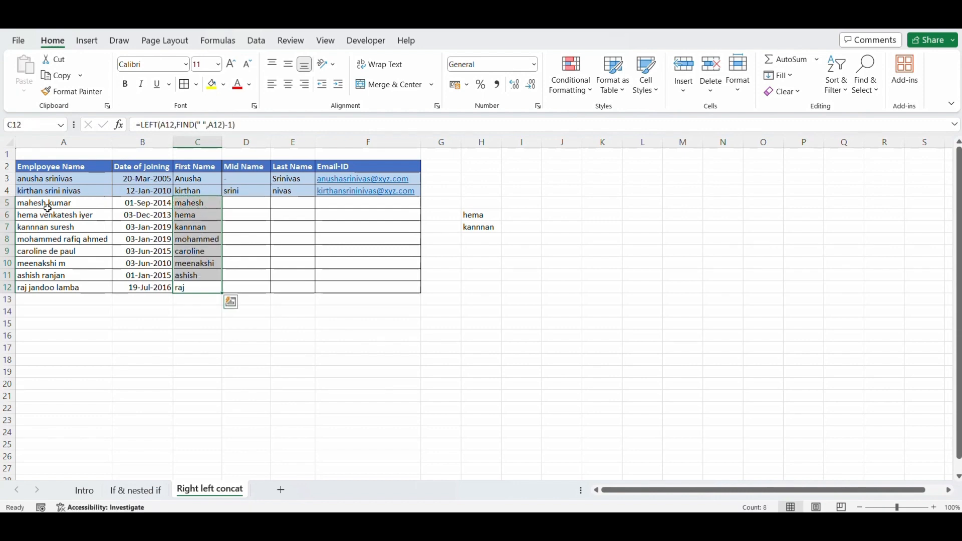
# - Paste the result of C5 as a plain value into H5 and check it for a trailing space
pyautogui.hotkey('ctrl', 'Down')
pyautogui.hotkey('ctrl', 'Up')
pyautogui.press('Down')
pyautogui.press('Down')
pyautogui.press('Down')
pyautogui.hotkey('ctrl', 'c')
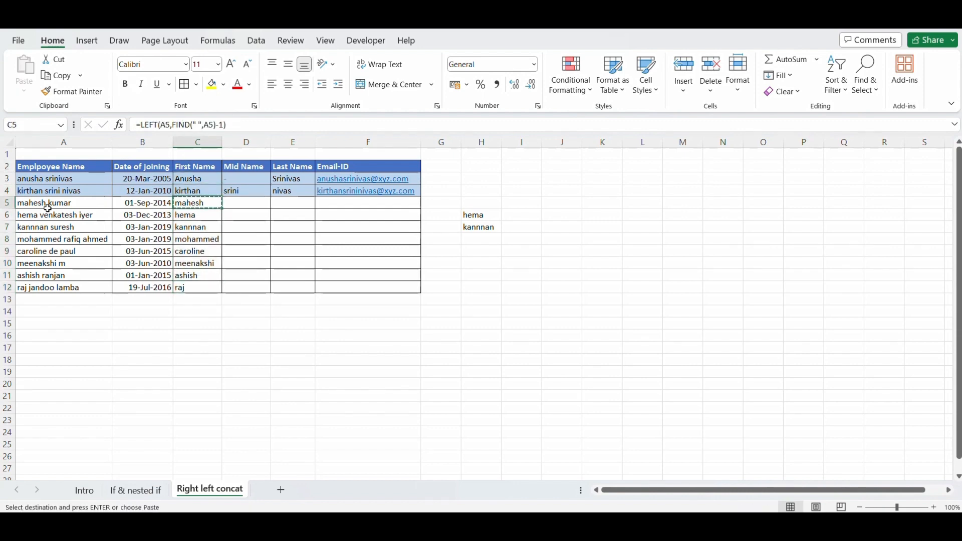
pyautogui.press('Right')
pyautogui.press('Right')
pyautogui.press('Right')
pyautogui.press('Right')
pyautogui.press('Right')
pyautogui.hotkey('ctrl', 'alt', 'v')
pyautogui.press('v')
pyautogui.press('Return')
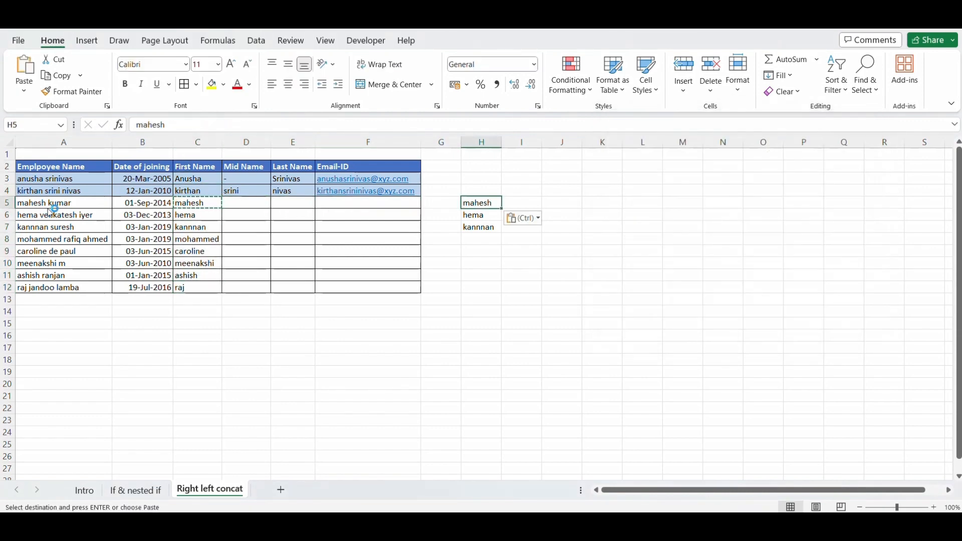
pyautogui.press('F2')
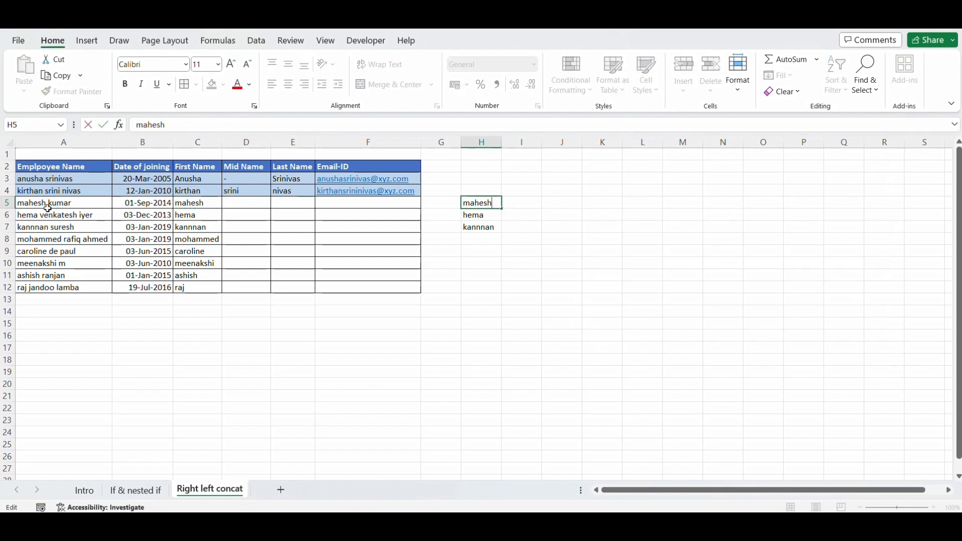
pyautogui.press('Escape')
# - Clear all the pasted check values from column H
pyautogui.hotkey('ctrl', 'space')
pyautogui.press('Delete')
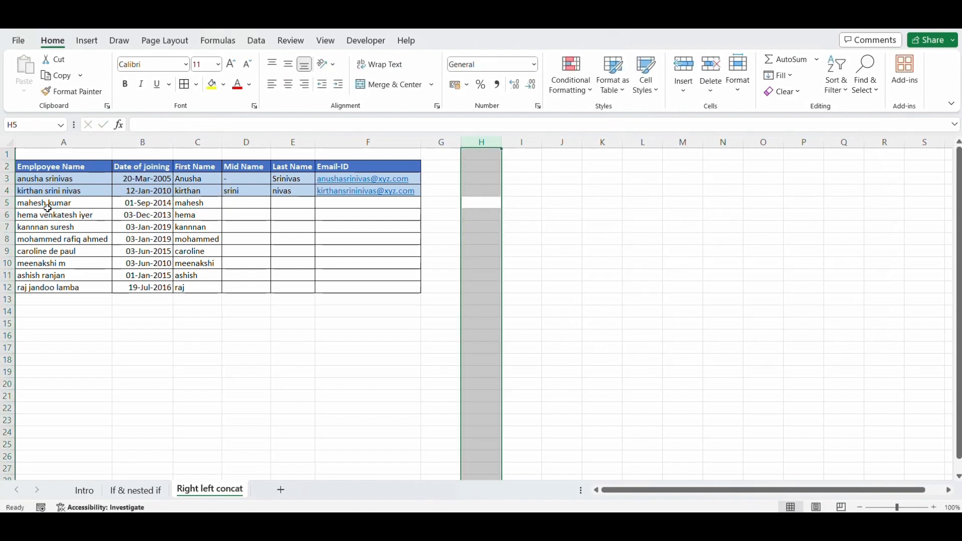
pyautogui.press('Left')
pyautogui.press('Left')
pyautogui.press('Left')
pyautogui.press('Left')
pyautogui.press('Left')
pyautogui.press('Right')
pyautogui.press('Right')
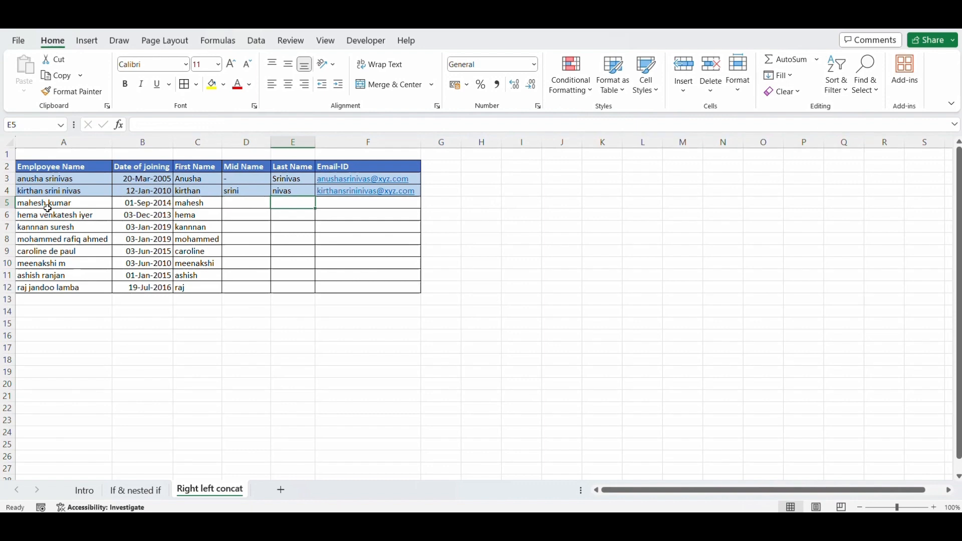
# - Begin a formula in K6 that looks for a space in the employee name in A6, =FIND(" ",A6
pyautogui.press('Right')
pyautogui.press('Right')
pyautogui.press('Right')
pyautogui.press('Right')
pyautogui.press('Right')
pyautogui.press('Right')
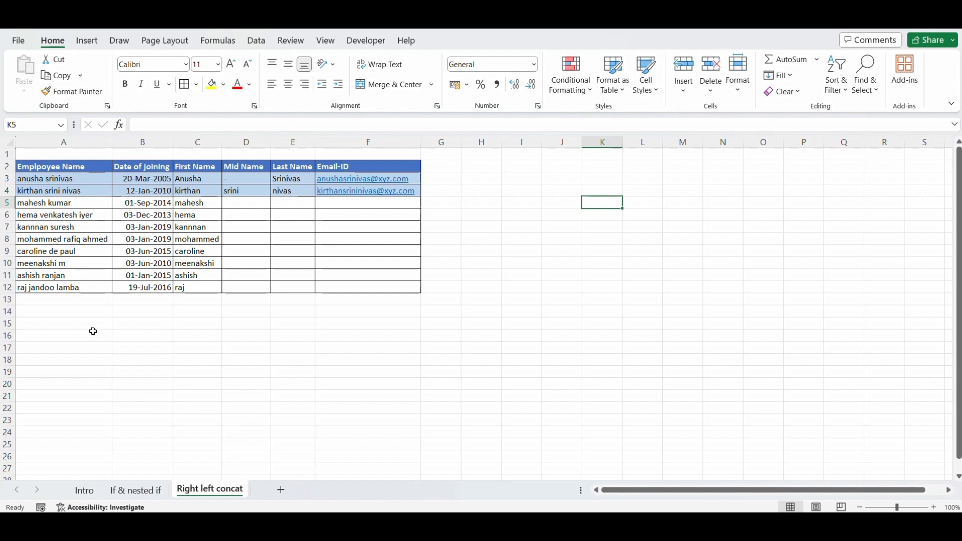
pyautogui.press('Down')
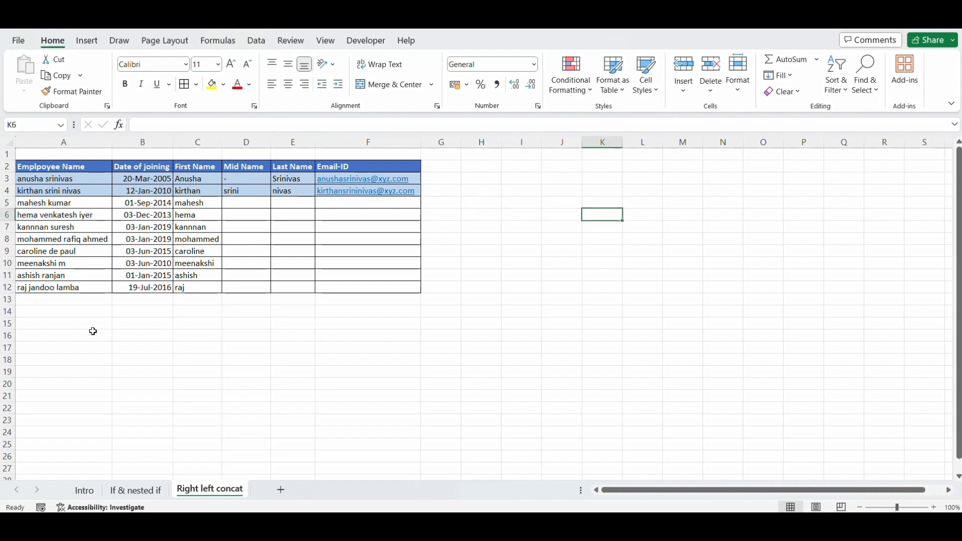
pyautogui.hotkey('shift', 'space')
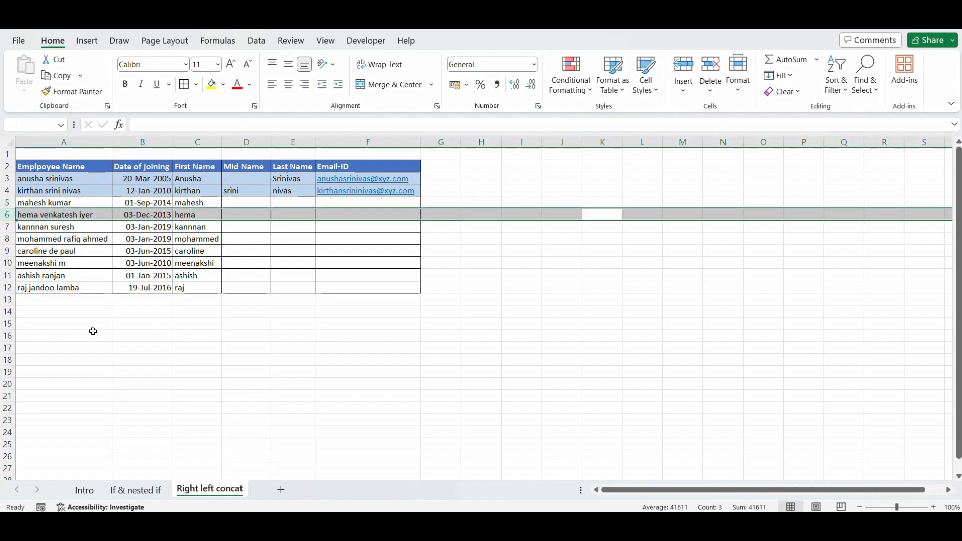
pyautogui.press('Right')
pyautogui.press('Left')
pyautogui.write('=')
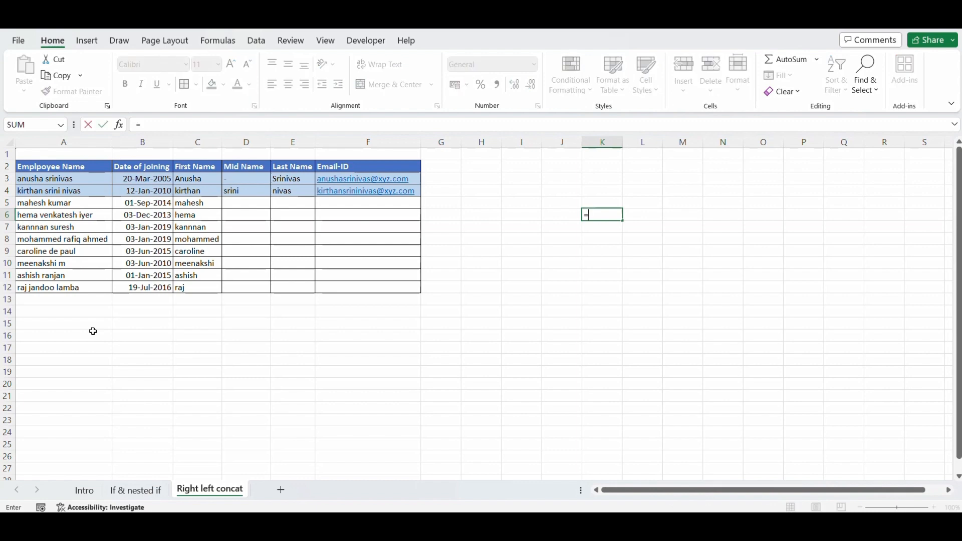
pyautogui.write('fin')
pyautogui.press('Tab')
pyautogui.write('" "')
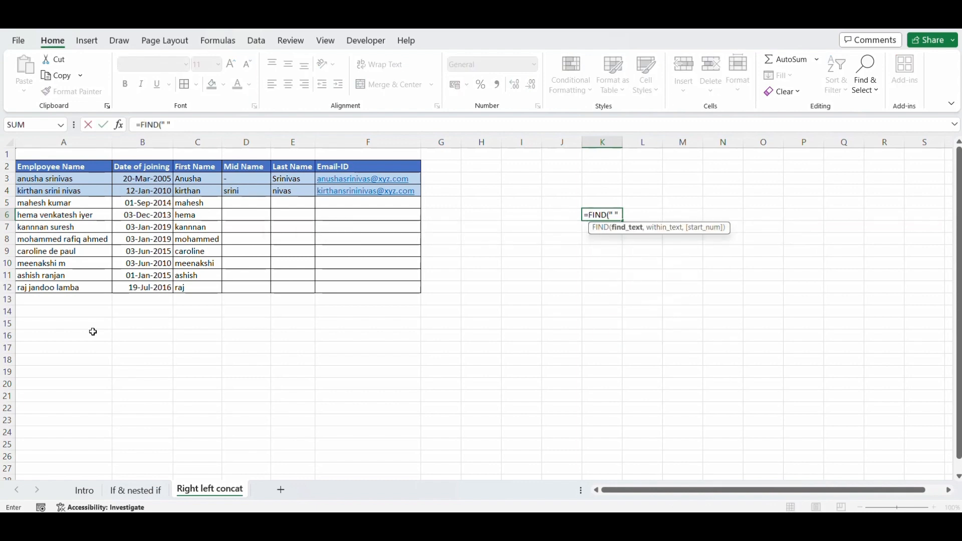
pyautogui.write(',')
pyautogui.press('Left')
pyautogui.press('Left')
pyautogui.press('Left')
pyautogui.press('Left')
pyautogui.press('Left')
pyautogui.press('Left')
pyautogui.press('Left')
pyautogui.press('Left')
pyautogui.press('Left')
pyautogui.press('Left')
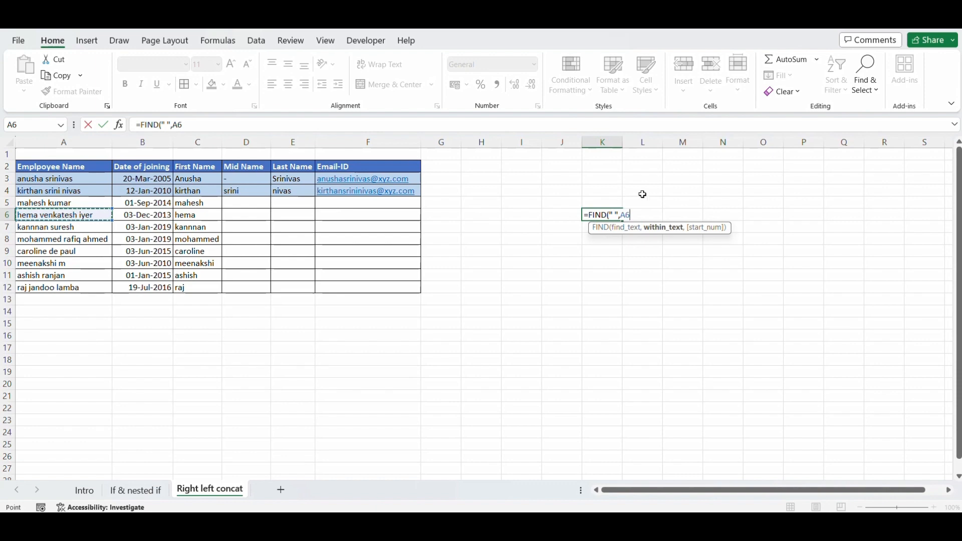
pyautogui.click(662, 229)
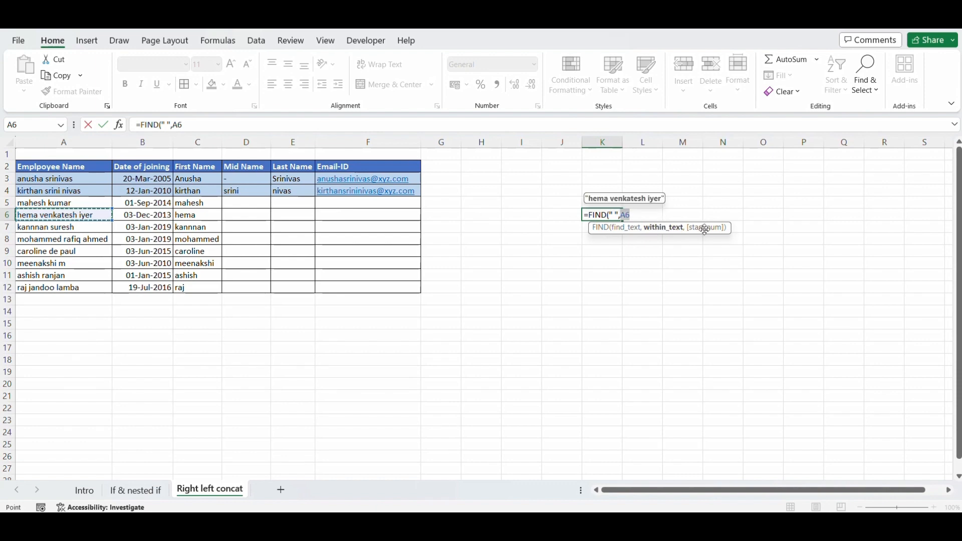
# - Add a nested FIND plus 1 as the start number and enter the K6 formula =FIND(" ",A6,FIND(" ",A6)+1)
pyautogui.write(',')
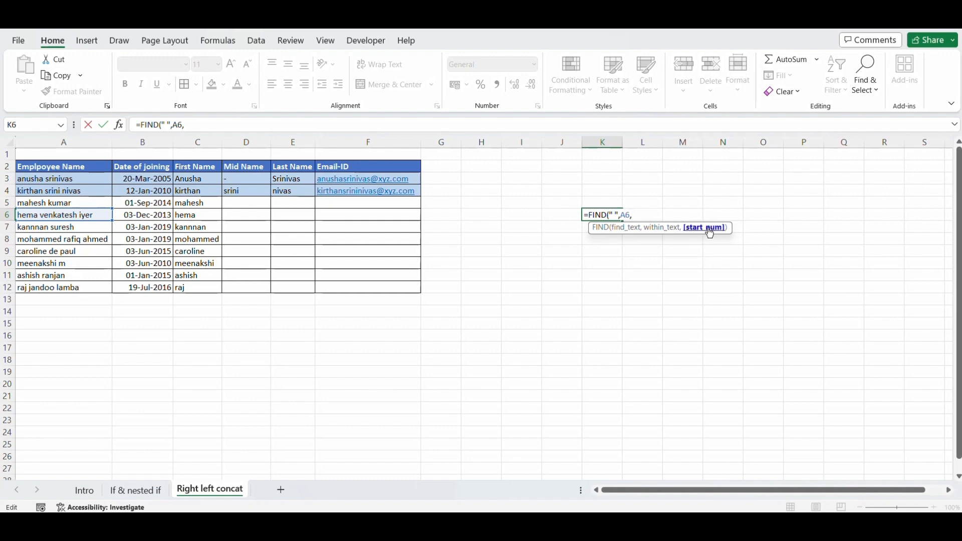
pyautogui.write('FIND(" "')
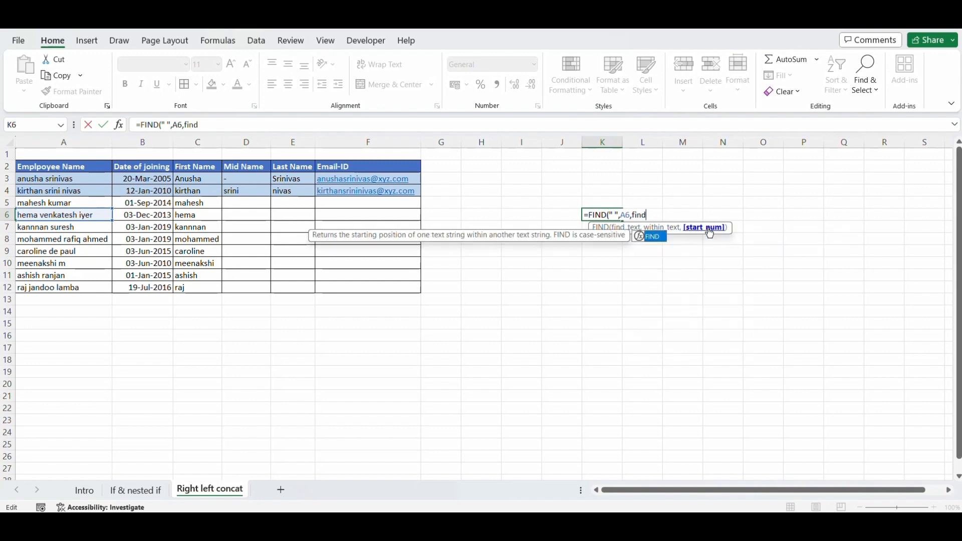
pyautogui.write(',')
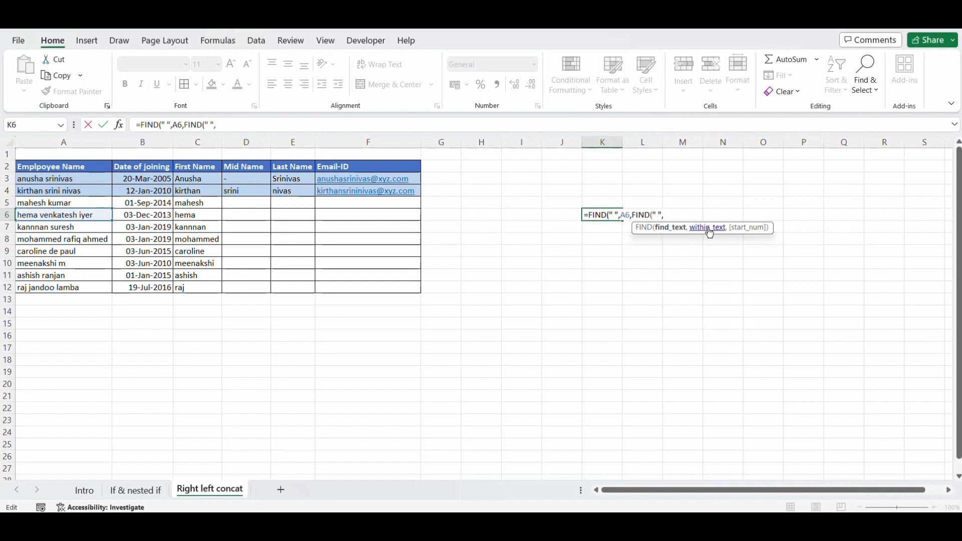
pyautogui.write('A6')
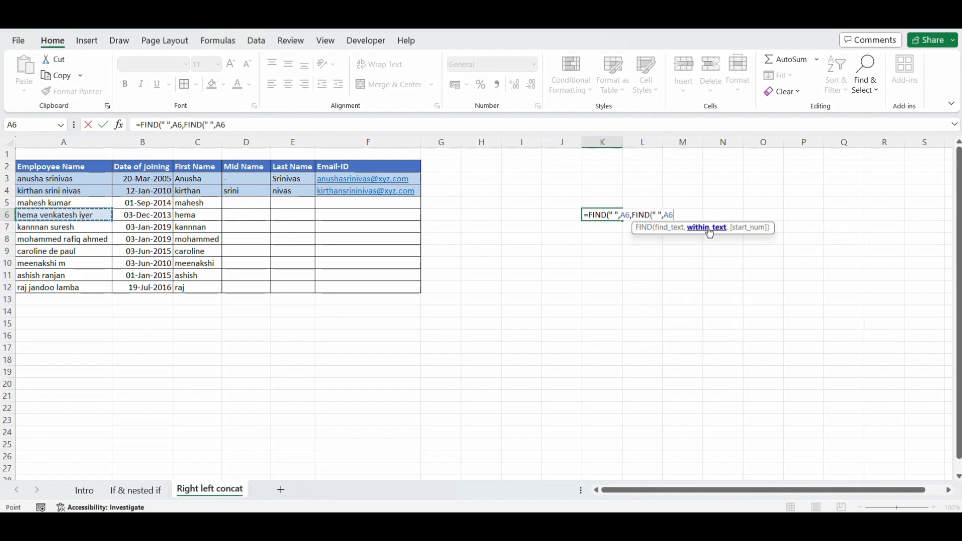
pyautogui.write(')+1')
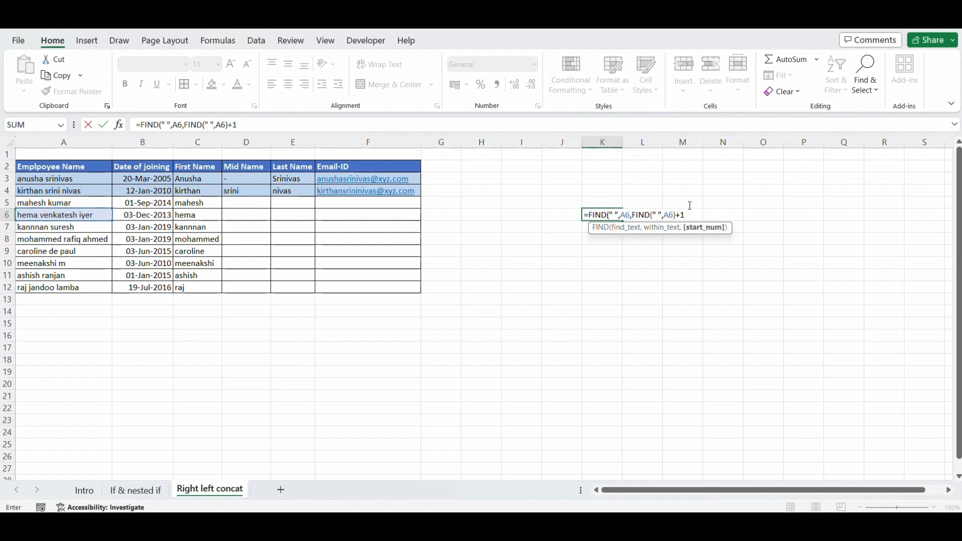
pyautogui.write(')')
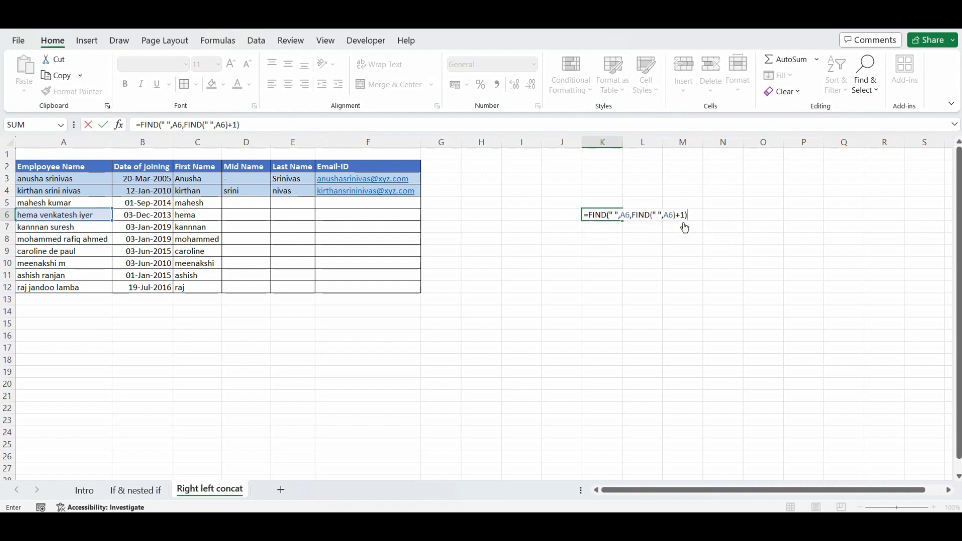
pyautogui.hotkey('ctrl', 'Return')
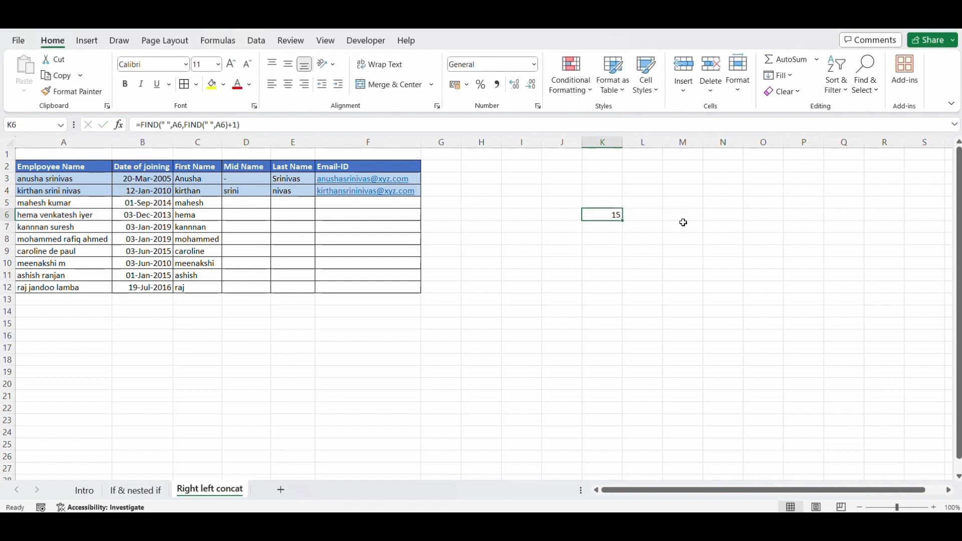
# - Copy the second-space formula from K6 to the other three-part name rows, K8, K9 and K12
pyautogui.hotkey('ctrl', 'c')
pyautogui.press('Down')
pyautogui.press('Down')
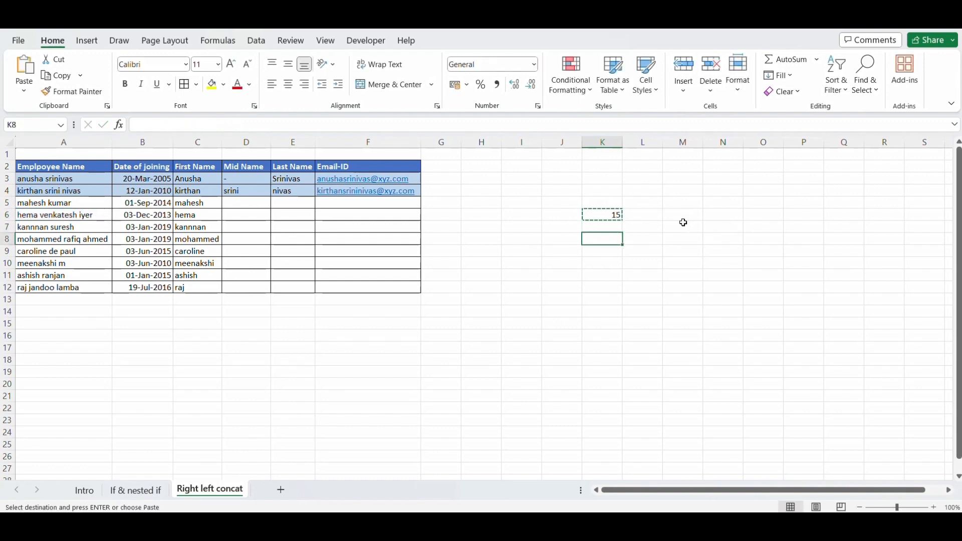
pyautogui.press('Return')
pyautogui.hotkey('ctrl', 'c')
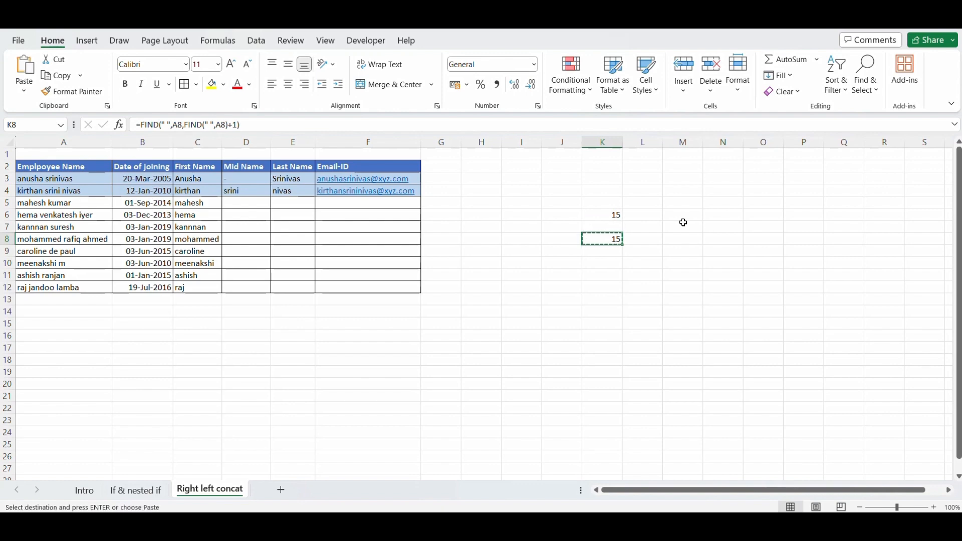
pyautogui.press('Down')
pyautogui.press('Return')
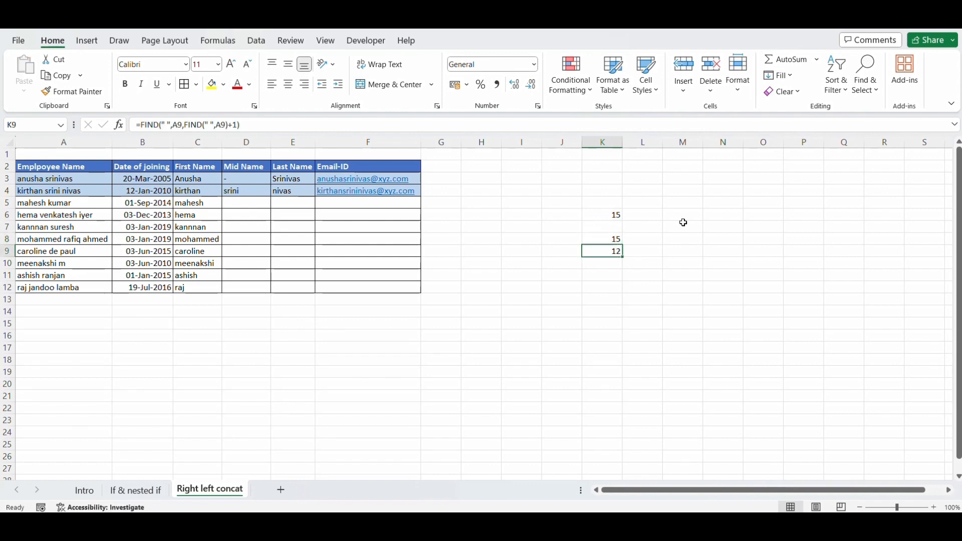
pyautogui.hotkey('ctrl', 'c')
pyautogui.press('Down')
pyautogui.press('Down')
pyautogui.press('Down')
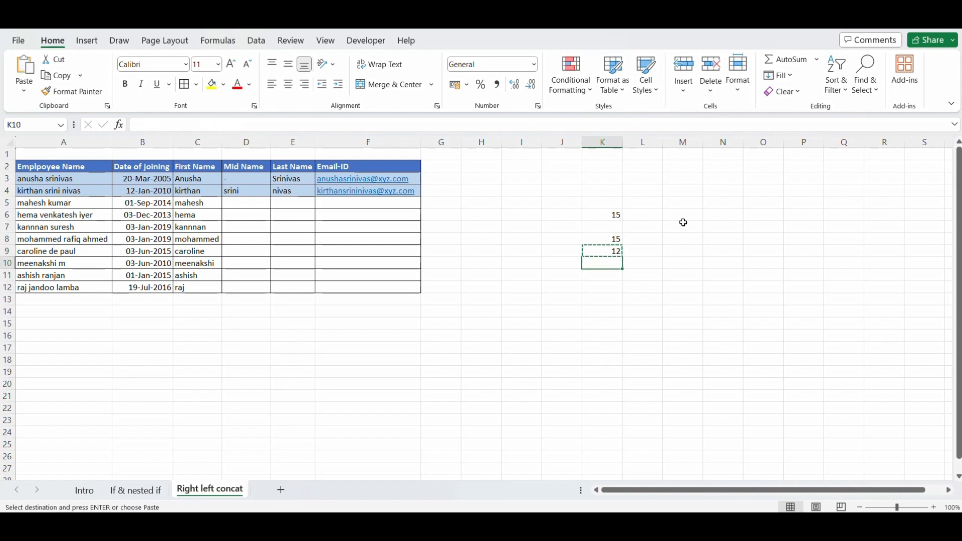
pyautogui.press('Return')
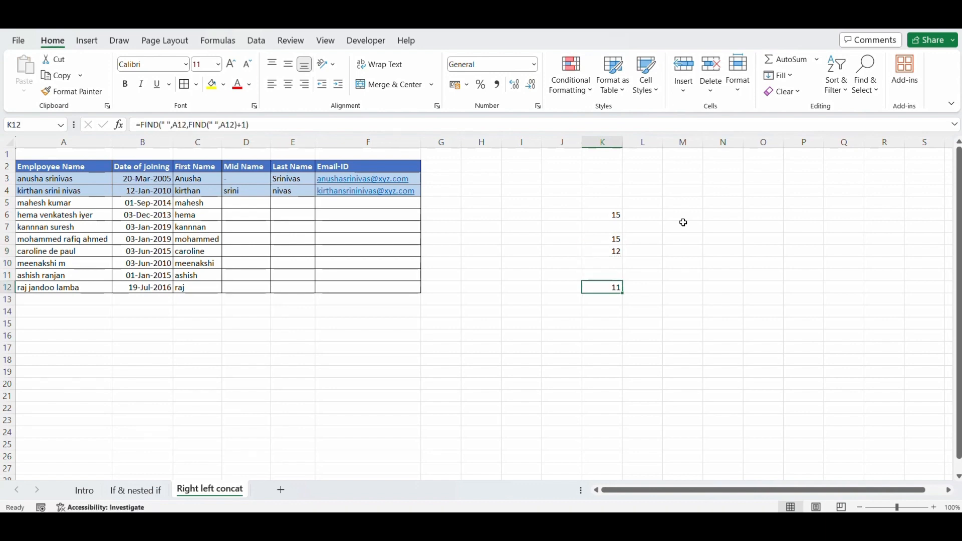
# - Examine the rows of the two-part names that lack a second-space formula: rows 7, 10 and 11
pyautogui.press('Up')
pyautogui.press('Up')
pyautogui.press('Up')
pyautogui.press('Up')
pyautogui.press('Up')
pyautogui.press('Up')
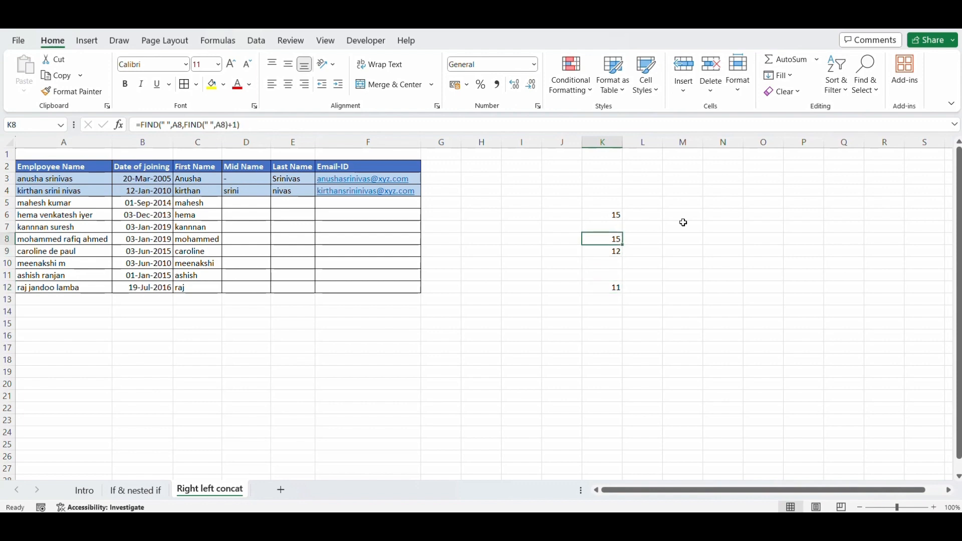
pyautogui.hotkey('shift', 'space')
pyautogui.press('Down')
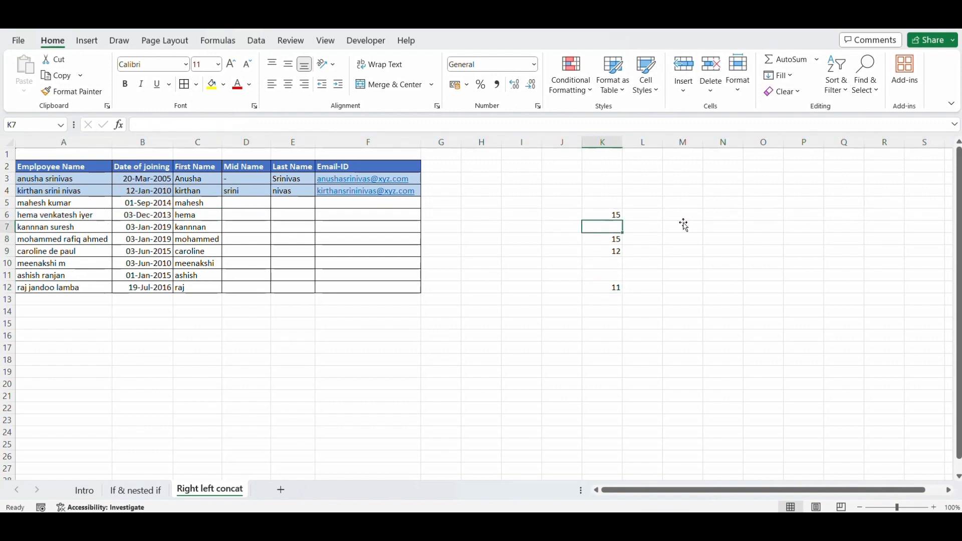
pyautogui.hotkey('shift', 'space')
pyautogui.press('Down')
pyautogui.press('Down')
pyautogui.press('Down')
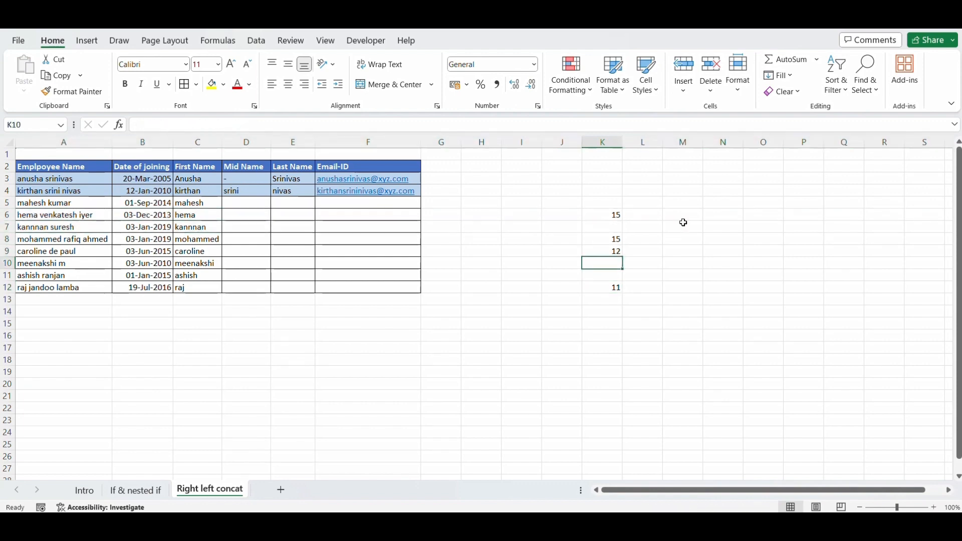
pyautogui.hotkey('shift', 'space')
pyautogui.press('Down')
pyautogui.hotkey('shift', 'space')
pyautogui.press('Up')
pyautogui.press('Up')
pyautogui.press('Up')
pyautogui.press('Up')
pyautogui.press('Up')
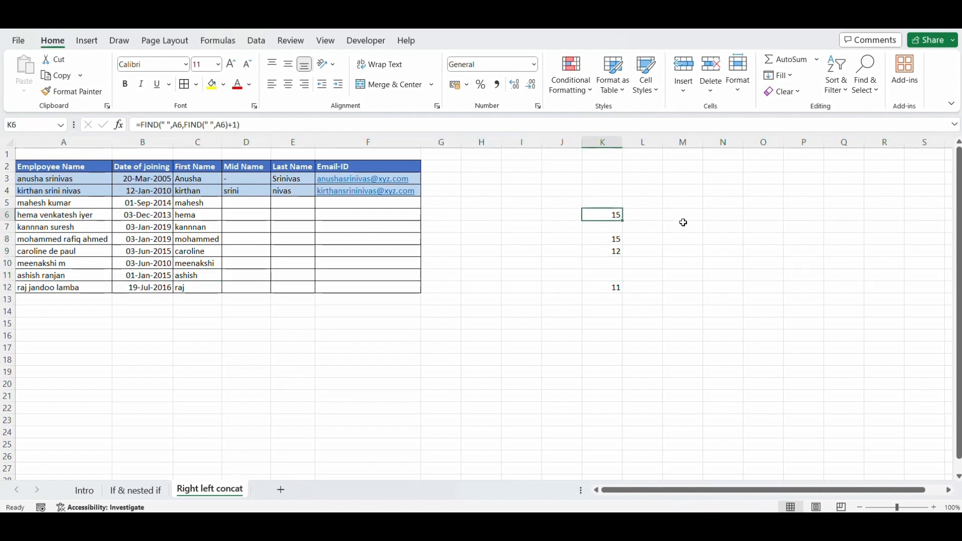
# - Copy the K6 formula up to K5 and fill it down through K12
pyautogui.hotkey('ctrl', 'c')
pyautogui.press('Up')
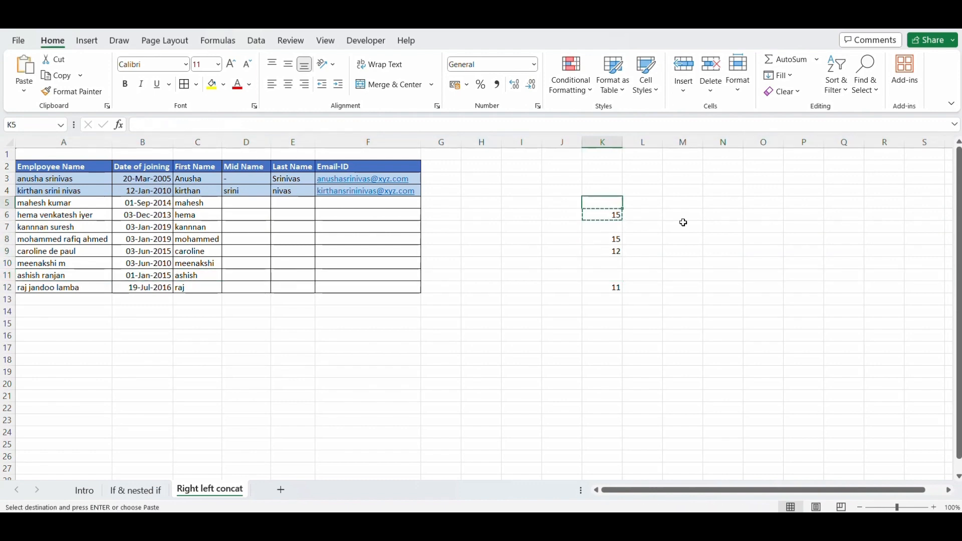
pyautogui.press('Return')
pyautogui.hotkey('ctrl', 'c')
pyautogui.hotkey('shift', 'Down')
pyautogui.hotkey('shift', 'Down')
pyautogui.hotkey('shift', 'Down')
pyautogui.hotkey('shift', 'Down')
pyautogui.hotkey('shift', 'Down')
pyautogui.hotkey('shift', 'Down')
pyautogui.hotkey('shift', 'Down')
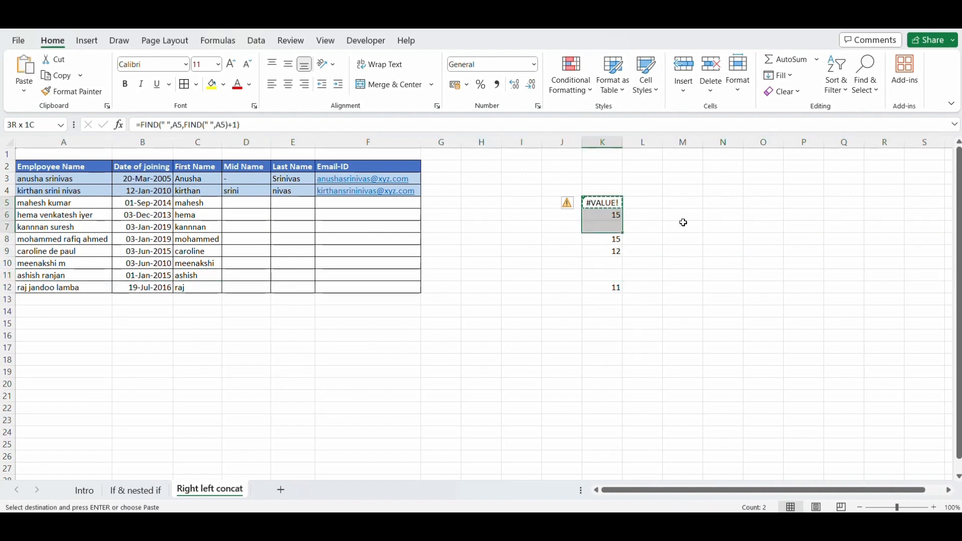
pyautogui.hotkey('ctrl', 'v')
pyautogui.press('Escape')
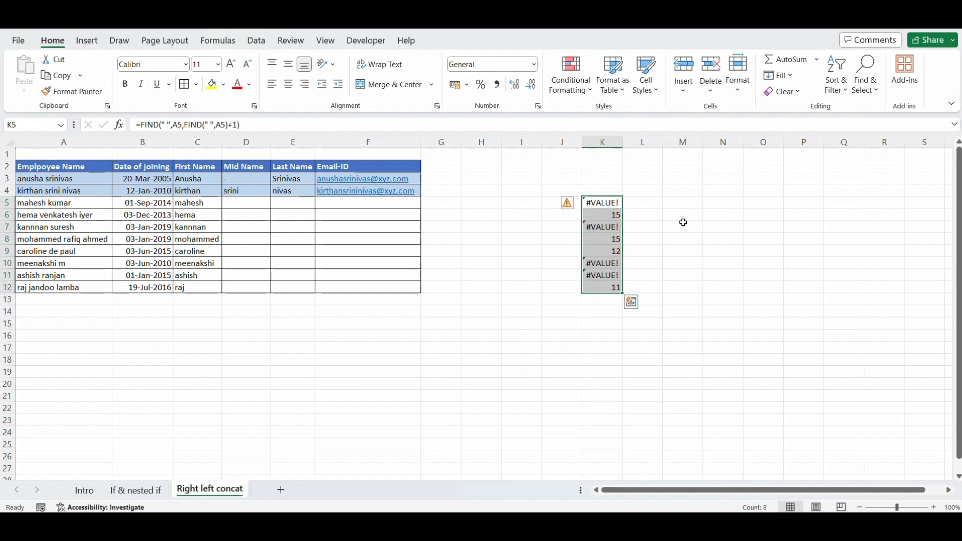
# - Wrap the K5 formula in IFERROR, keeping the nested FIND as its value argument
pyautogui.press('Right')
pyautogui.press('Left')
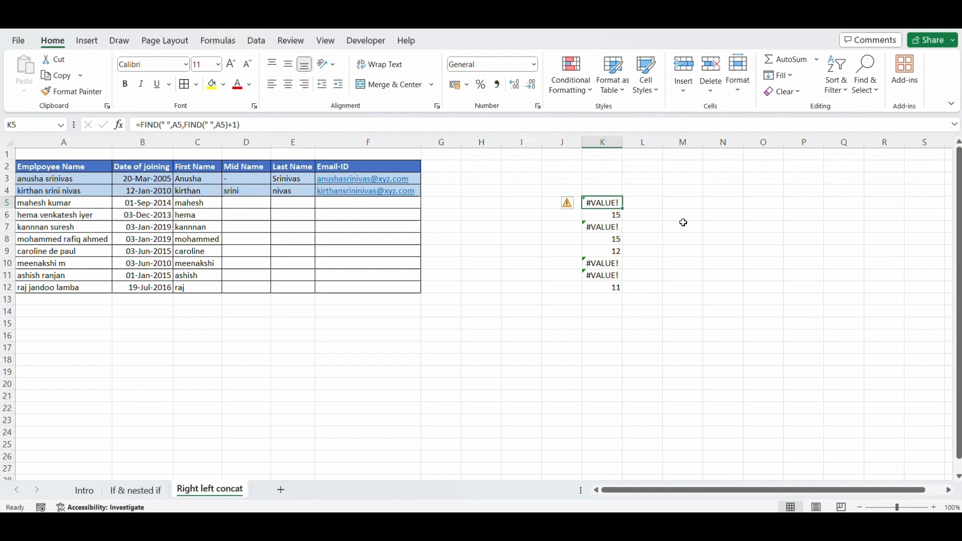
pyautogui.press('Left')
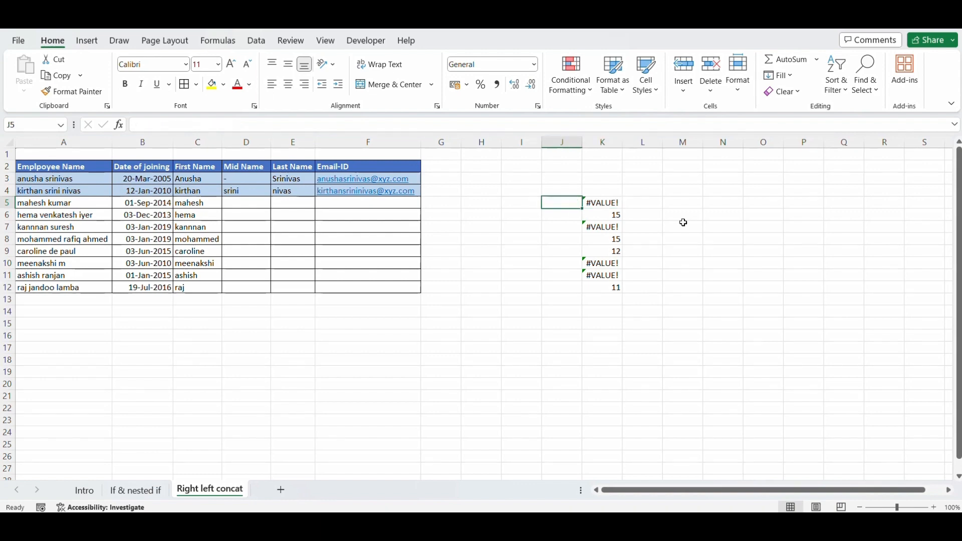
pyautogui.press('Right')
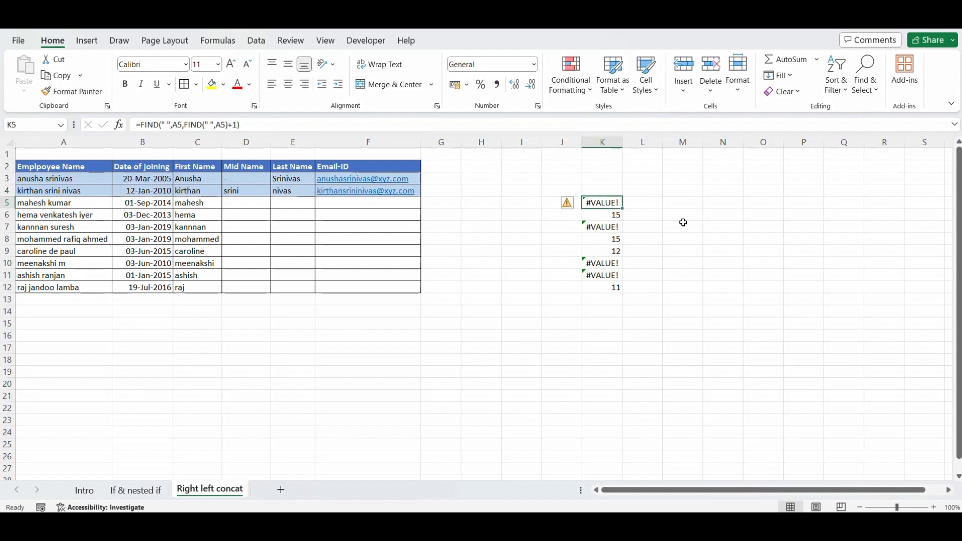
pyautogui.click(142, 126)
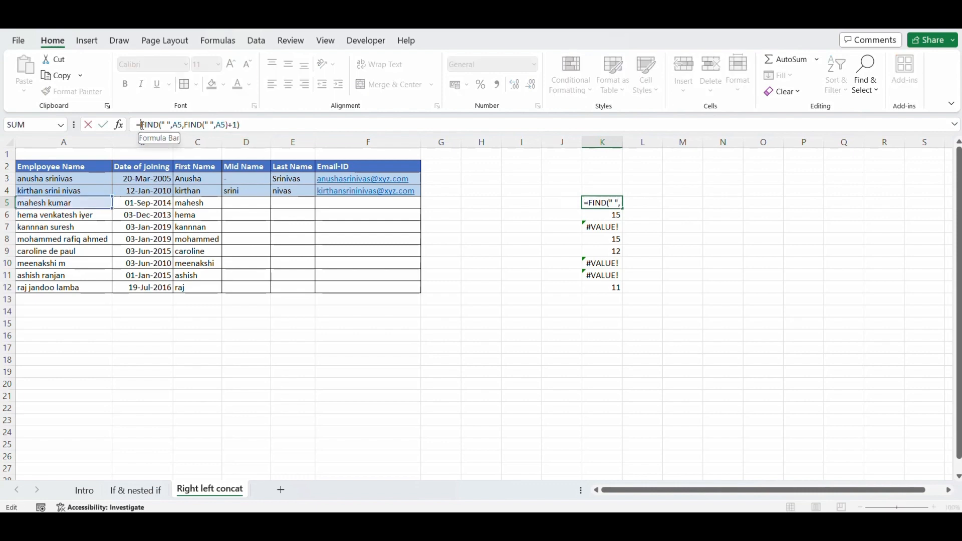
pyautogui.write('if')
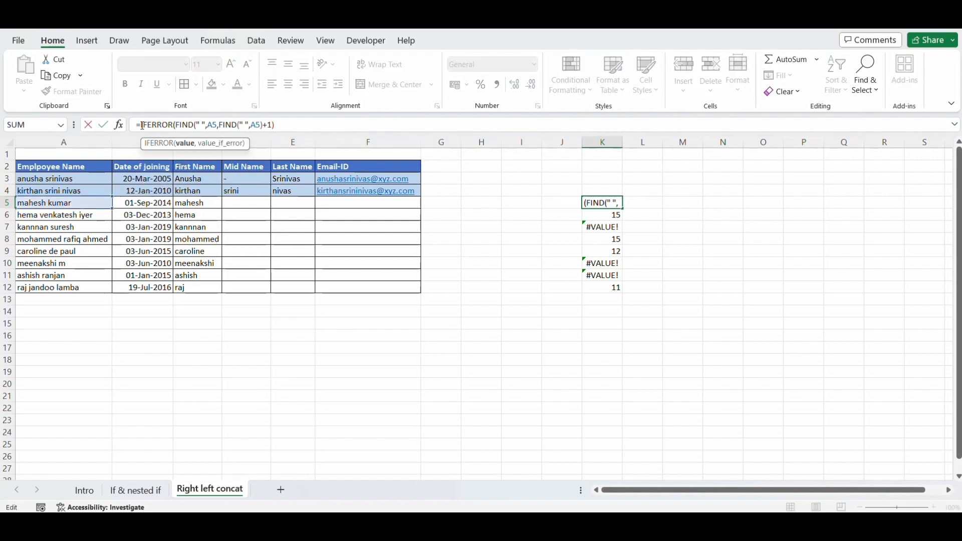
pyautogui.click(300, 125)
pyautogui.write(',')
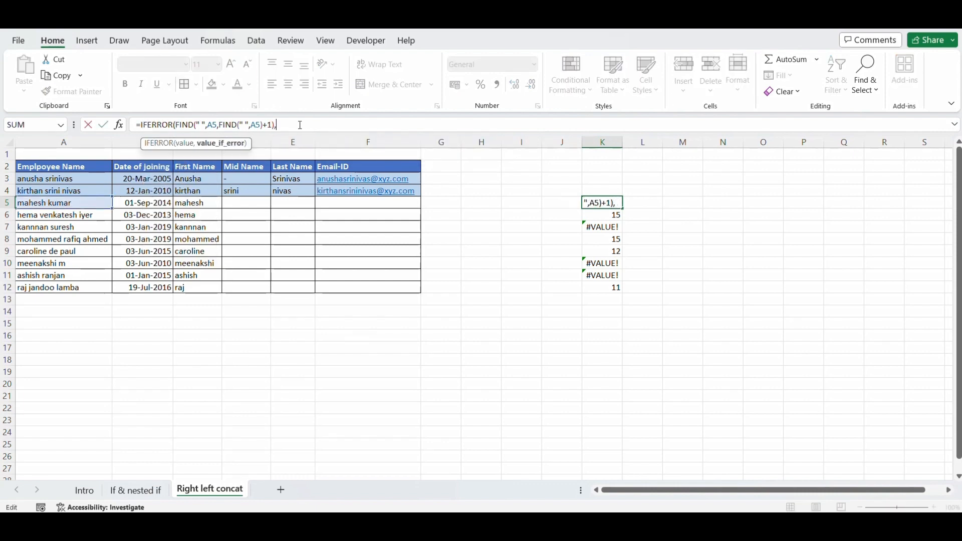
# - Add FIND(" ",A5) as the value-if-error argument and enter the K5 formula =IFERROR(FIND(" ",A5,FIND(" ",A5)+1),FIND(" ",A5))
pyautogui.write('FIND(')
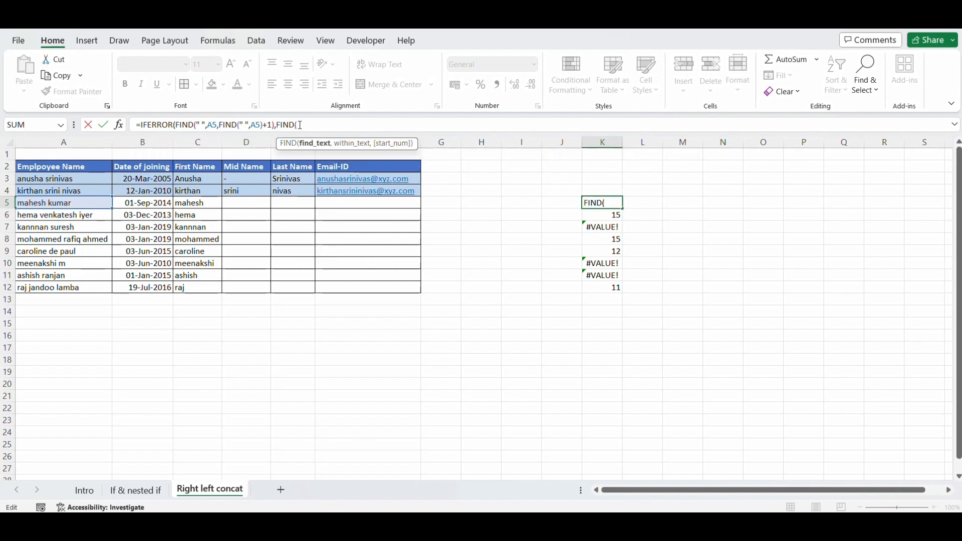
pyautogui.write('" ",')
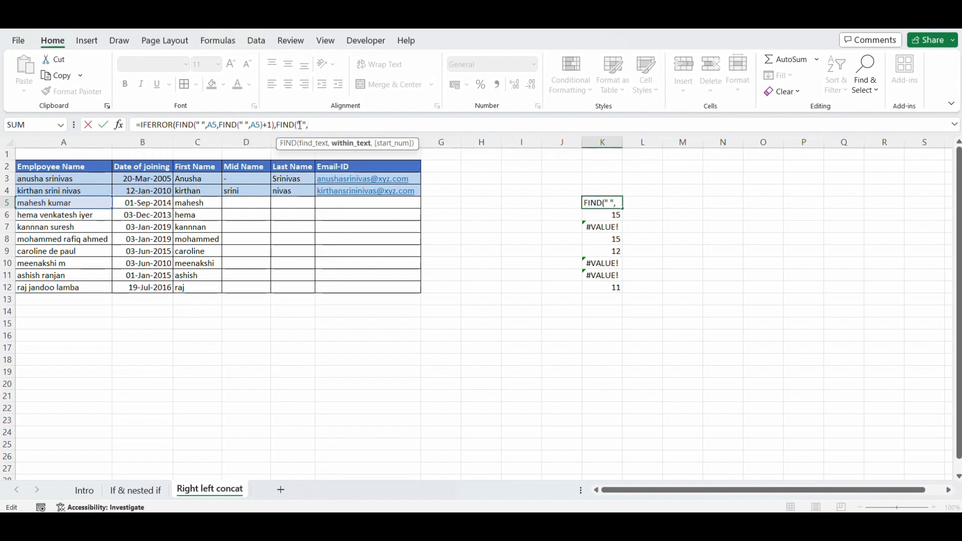
pyautogui.click(93, 202)
pyautogui.write(')')
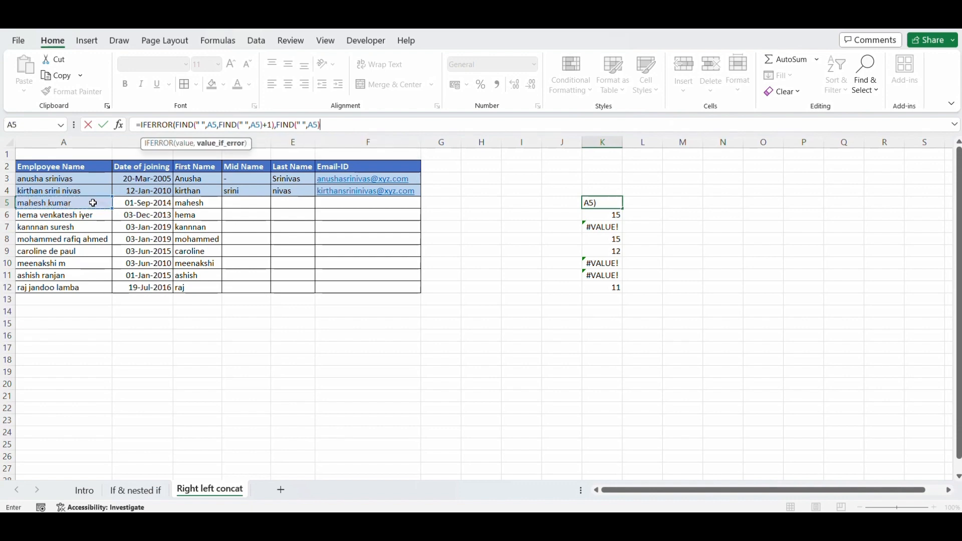
pyautogui.write(')')
pyautogui.hotkey('ctrl', 'Return')
# - Copy the IFERROR formula from K5 down through K12
pyautogui.hotkey('ctrl', 'shift', 'Down')
pyautogui.hotkey('ctrl', 'c')
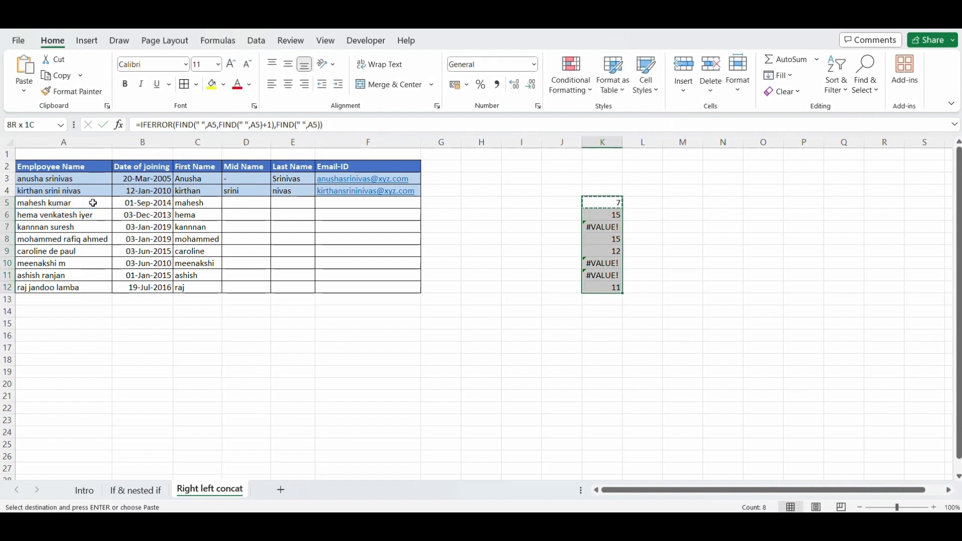
pyautogui.press('Return')
# - Review the space-position results in K5 through K12 and the empty helper cells beside K5
pyautogui.press('Down')
pyautogui.press('Down')
pyautogui.press('Down')
pyautogui.press('Down')
pyautogui.press('Down')
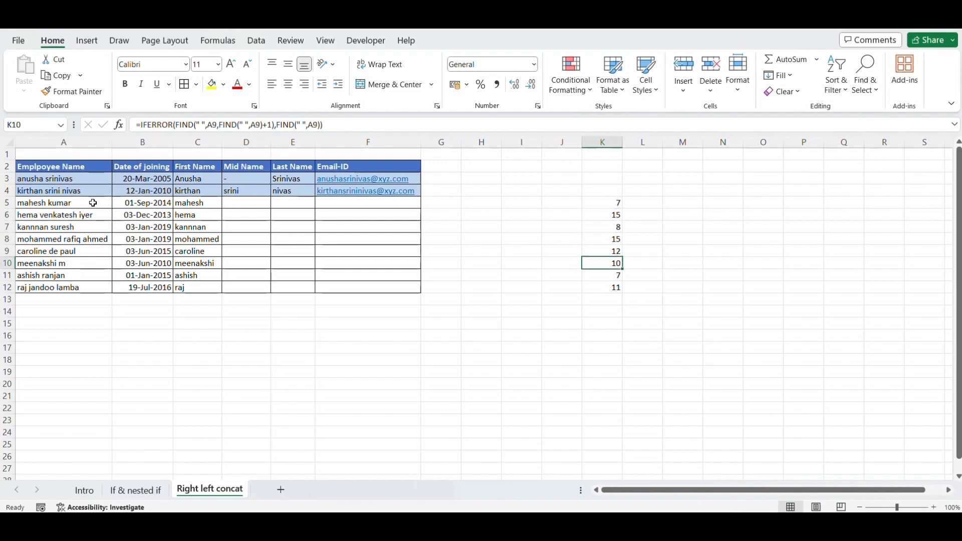
pyautogui.press('Down')
pyautogui.press('Down')
pyautogui.hotkey('ctrl', 'Up')
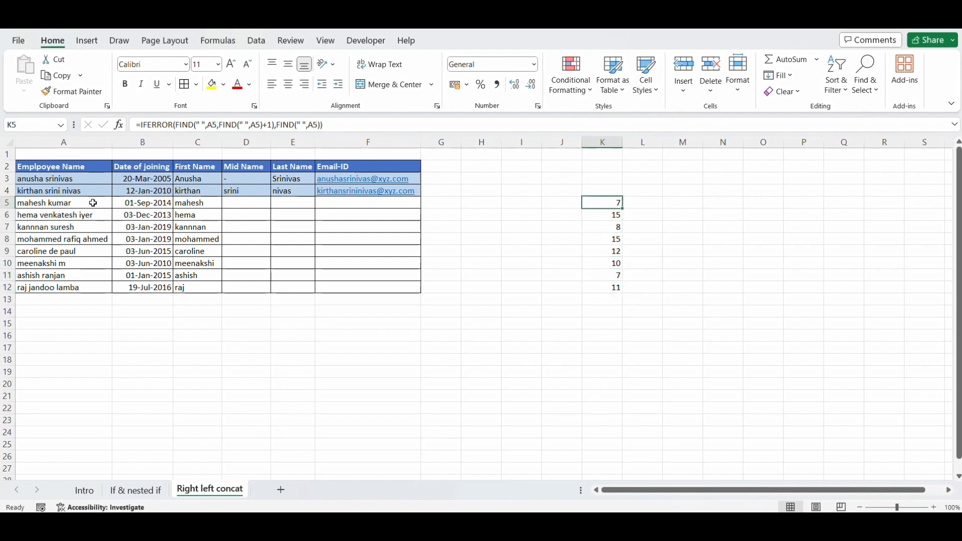
pyautogui.press('Up')
pyautogui.press('Down')
pyautogui.hotkey('ctrl', 'Down')
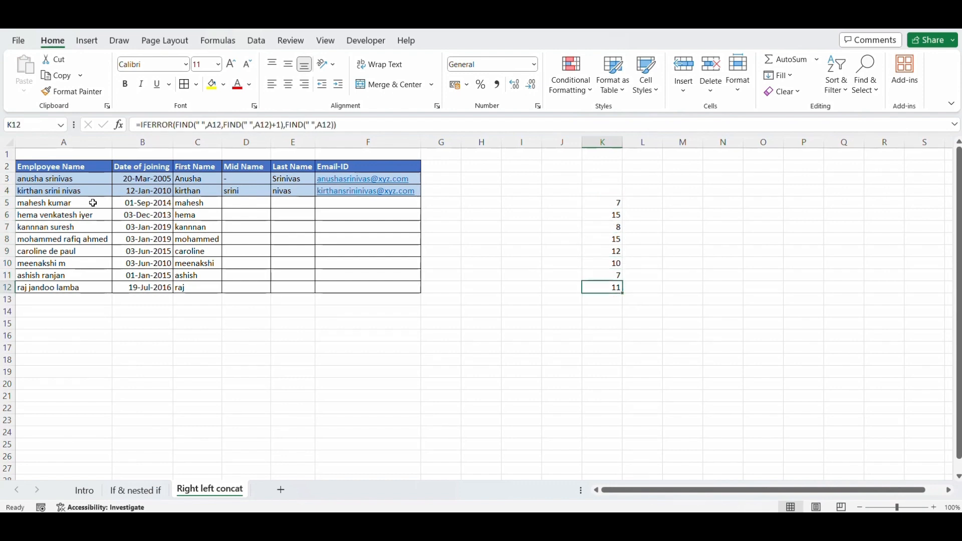
pyautogui.hotkey('ctrl', 'Up')
pyautogui.press('Up')
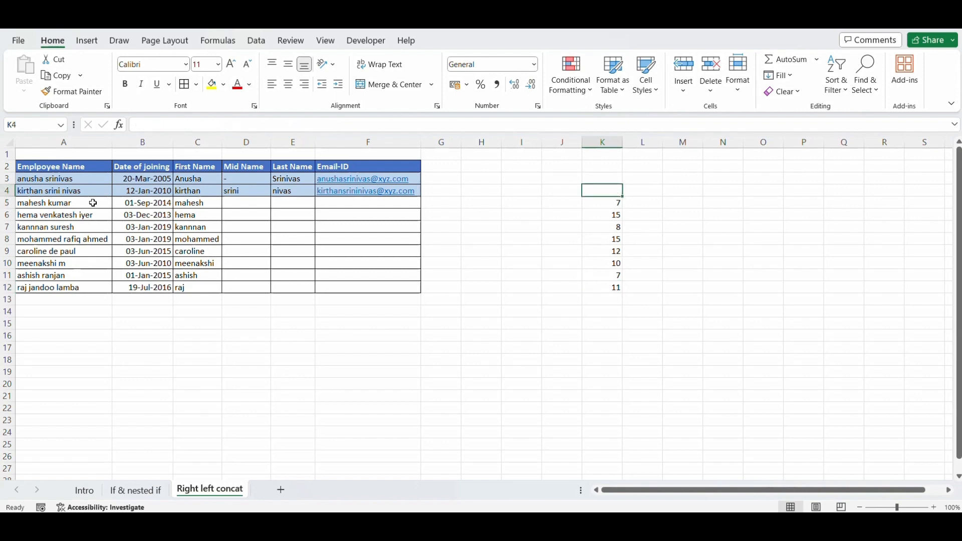
pyautogui.press('Down')
pyautogui.press('Left')
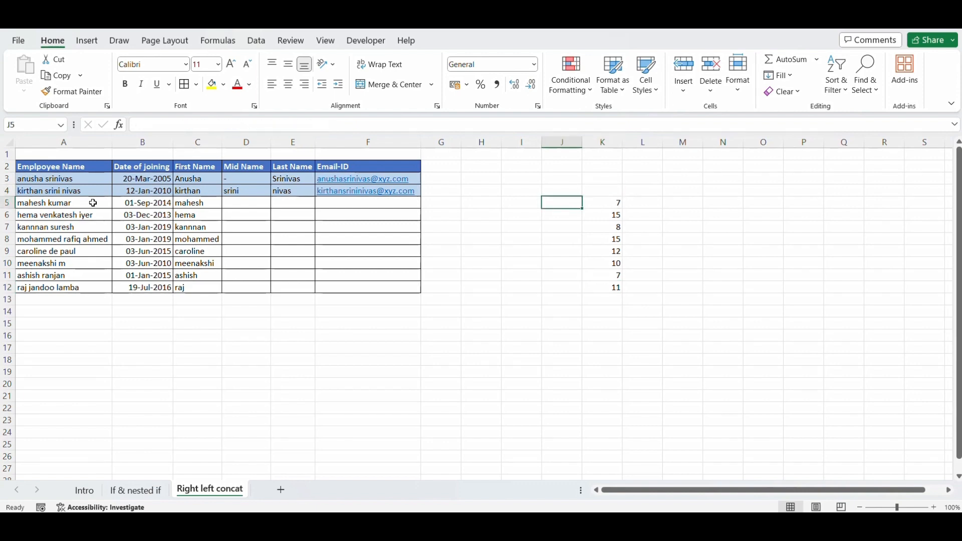
pyautogui.press('Left')
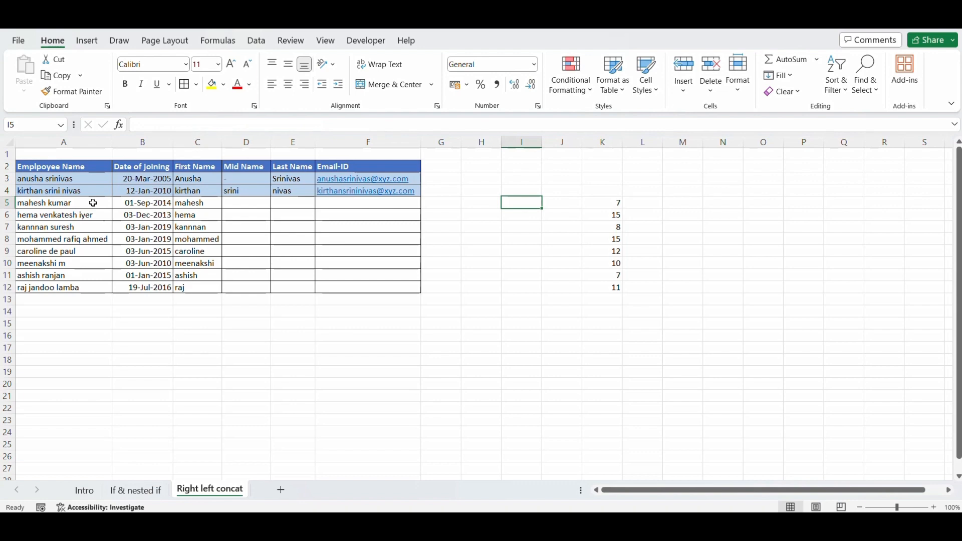
pyautogui.press('Right')
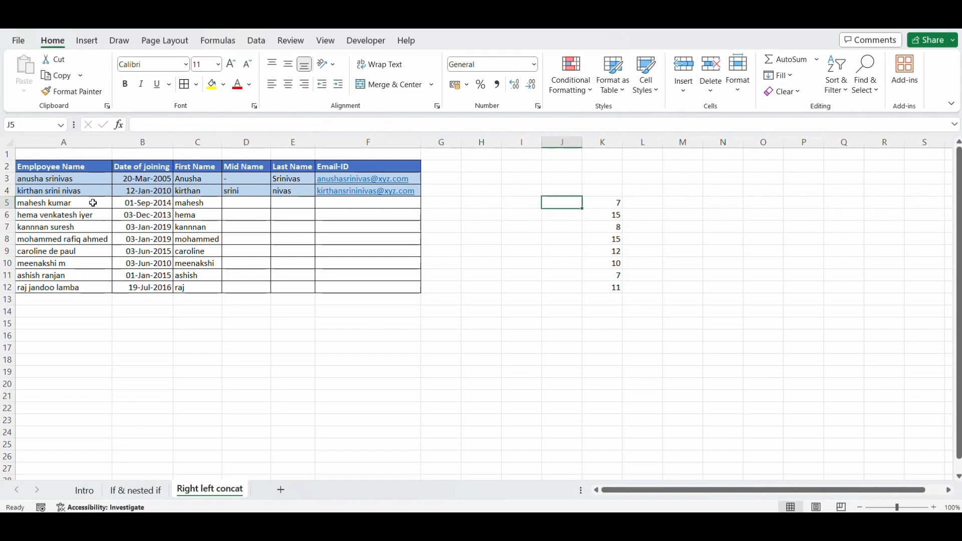
pyautogui.press('Right')
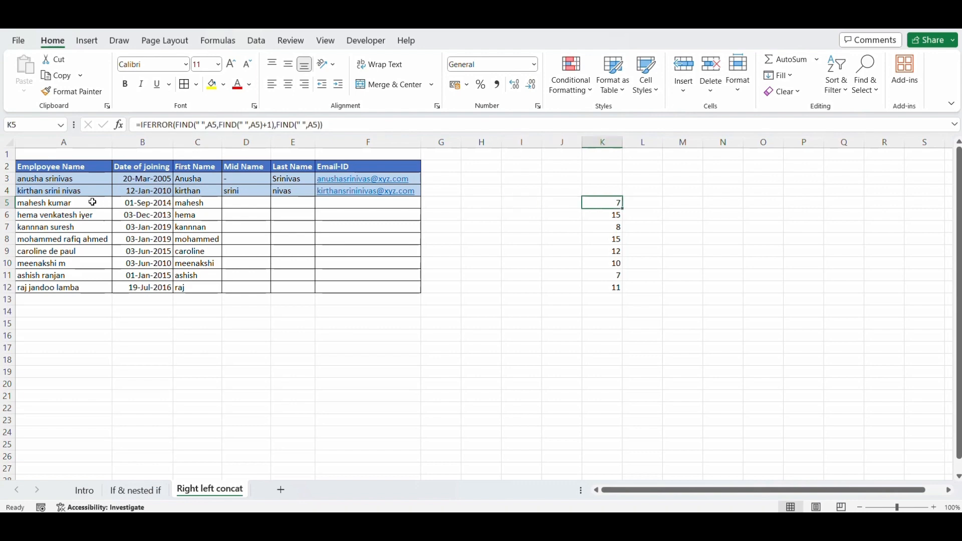
pyautogui.press('Left')
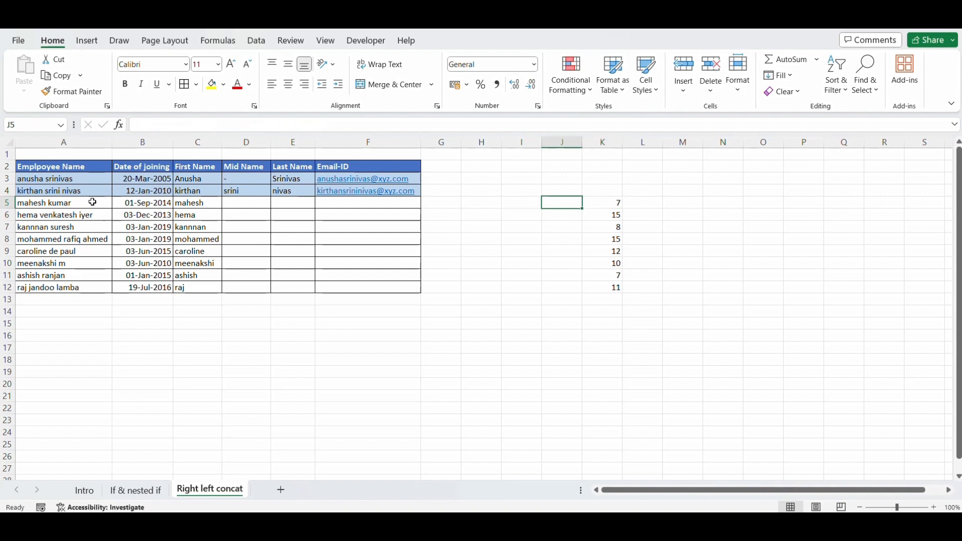
pyautogui.click(92, 202)
pyautogui.write('righ')
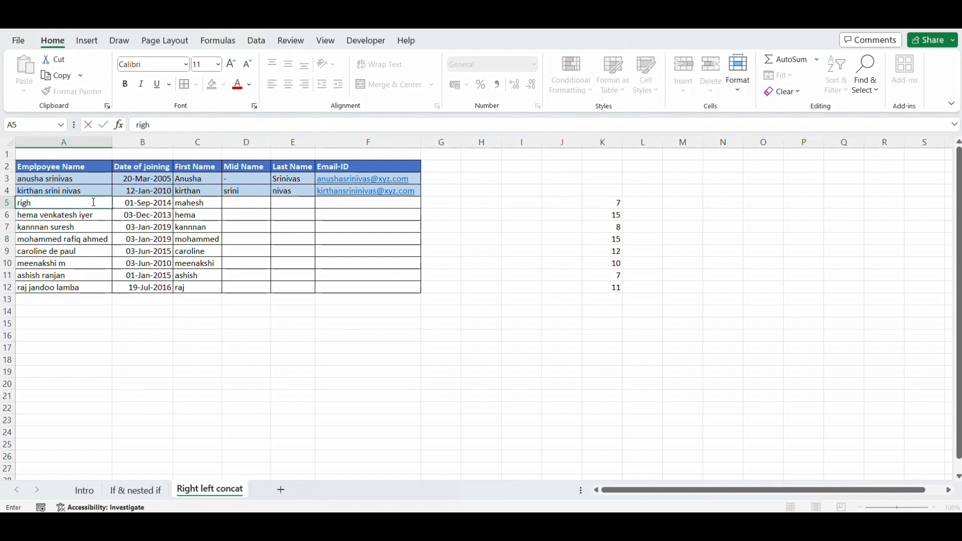
pyautogui.press('Escape')
pyautogui.hotkey('ctrl', 'Right')
pyautogui.hotkey('ctrl', 'Right')
pyautogui.press('Left')
pyautogui.write('=')
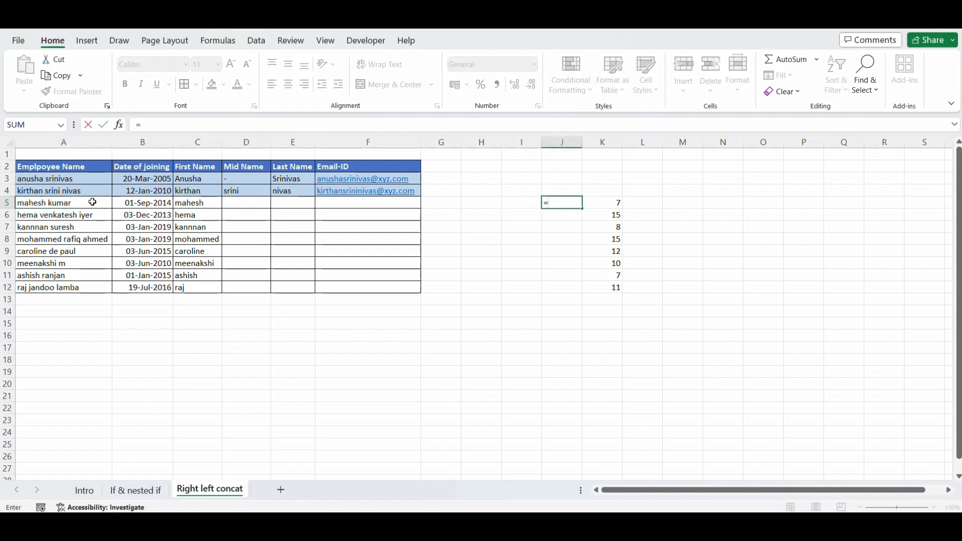
pyautogui.write('rihg')
pyautogui.press('BackSpace')
pyautogui.press('BackSpace')
pyautogui.press('BackSpace')
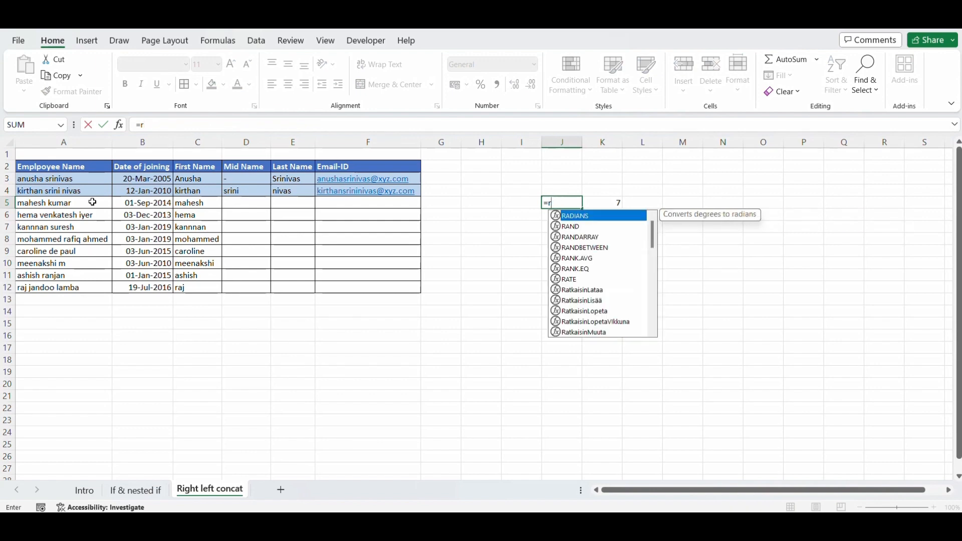
pyautogui.write('`')
pyautogui.press('Escape')
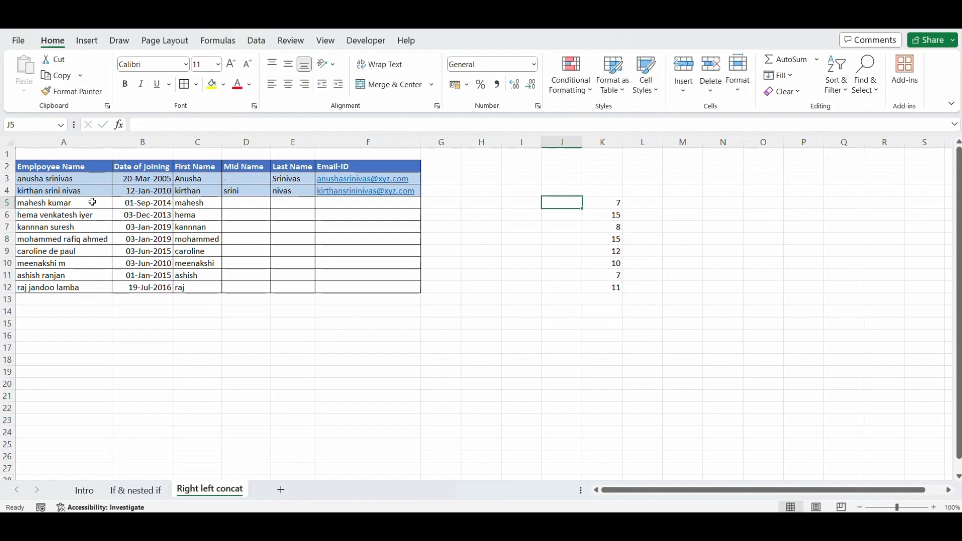
# - Enter =RIGHT(A5,K5) in J5 to extract characters from the end of the employee name
pyautogui.write('=righ')
pyautogui.press('Tab')
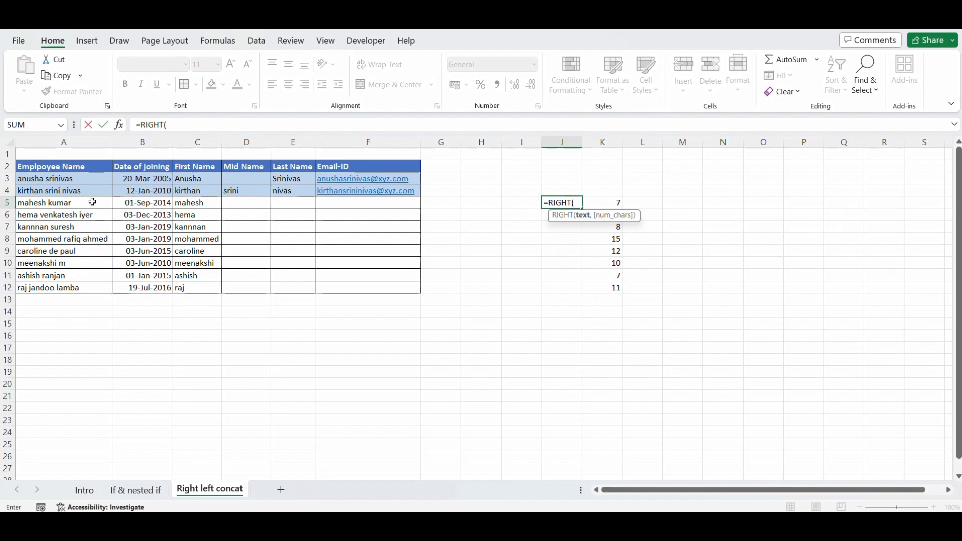
pyautogui.click(92, 202)
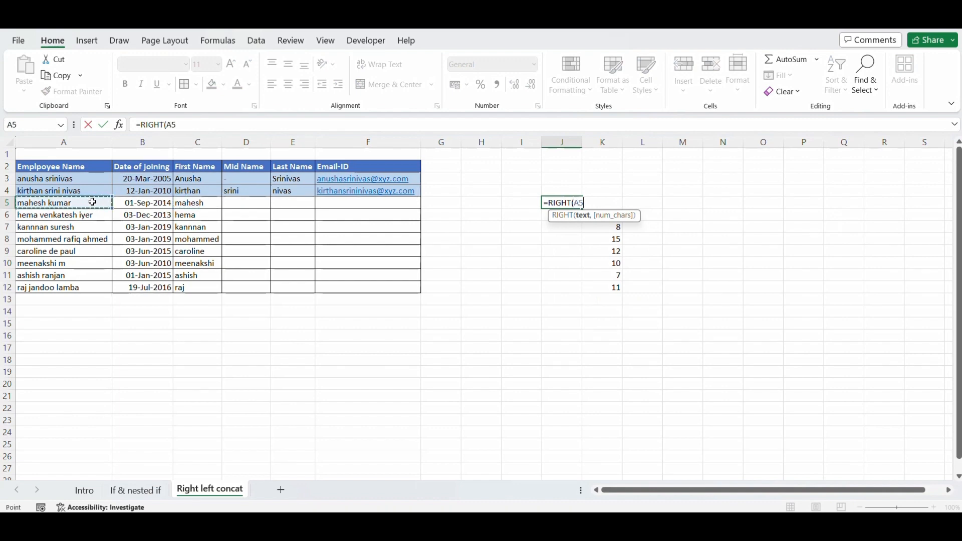
pyautogui.write(',')
pyautogui.press('Right')
pyautogui.hotkey('ctrl', 'Return')
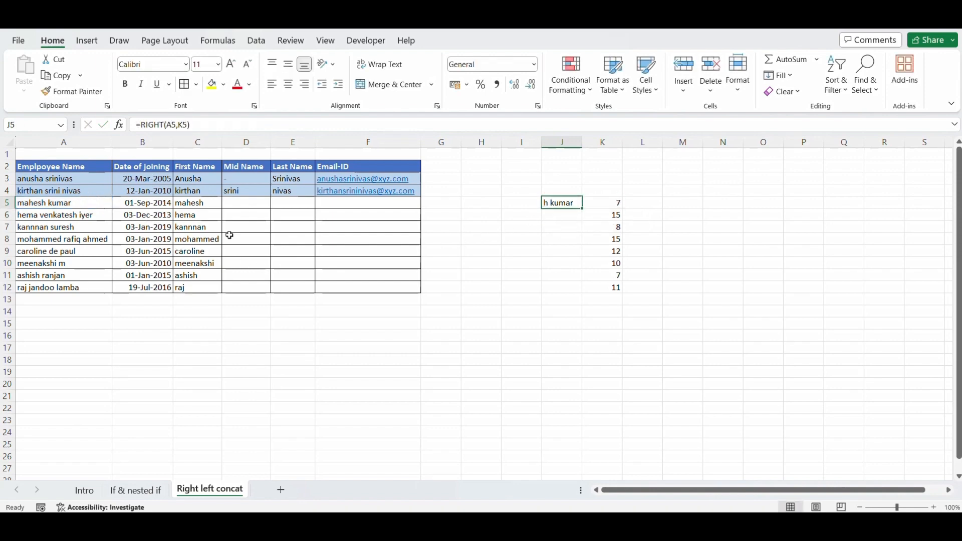
# - Inspect the K5 formula that supplies the character count for the RIGHT function, leaving it unedited
pyautogui.click(610, 204)
pyautogui.press('Left')
pyautogui.click(611, 204)
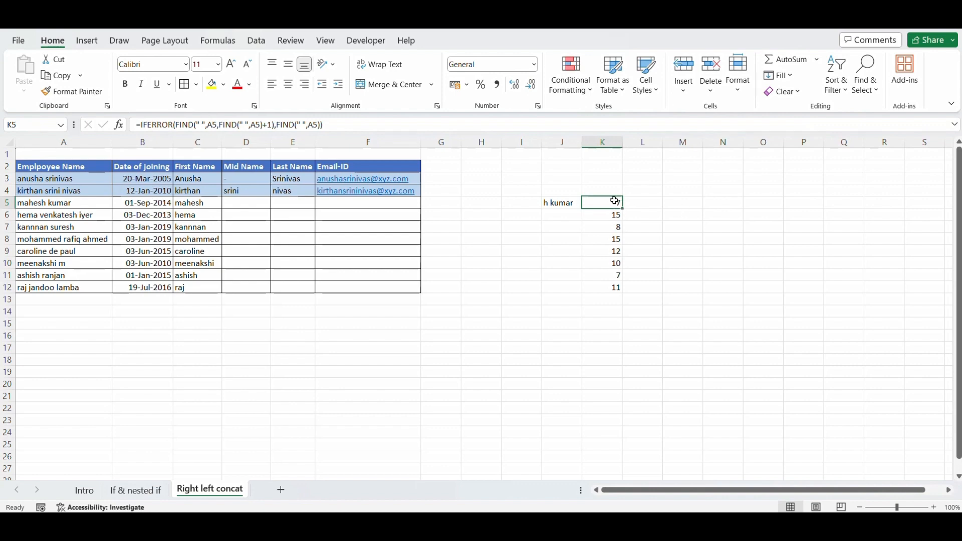
pyautogui.doubleClick(615, 200)
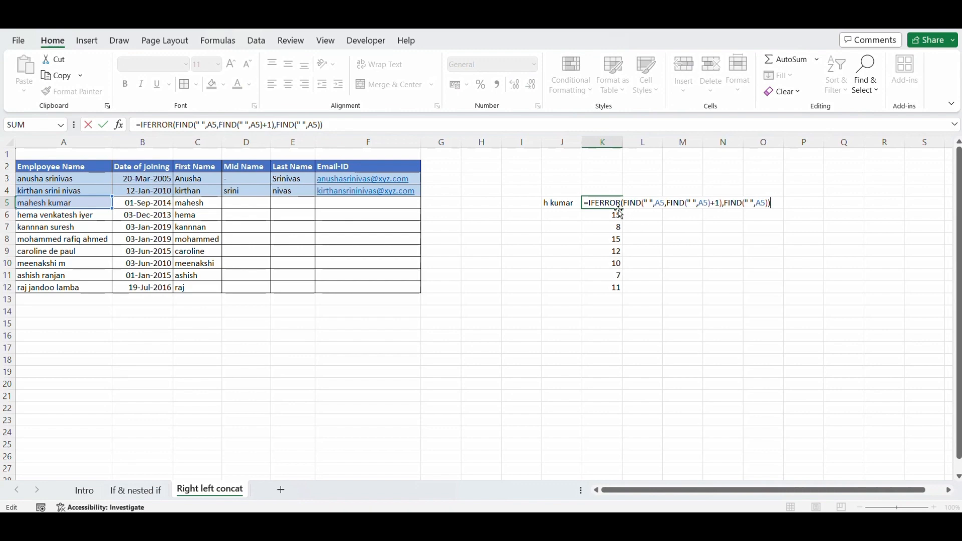
pyautogui.press('Escape')
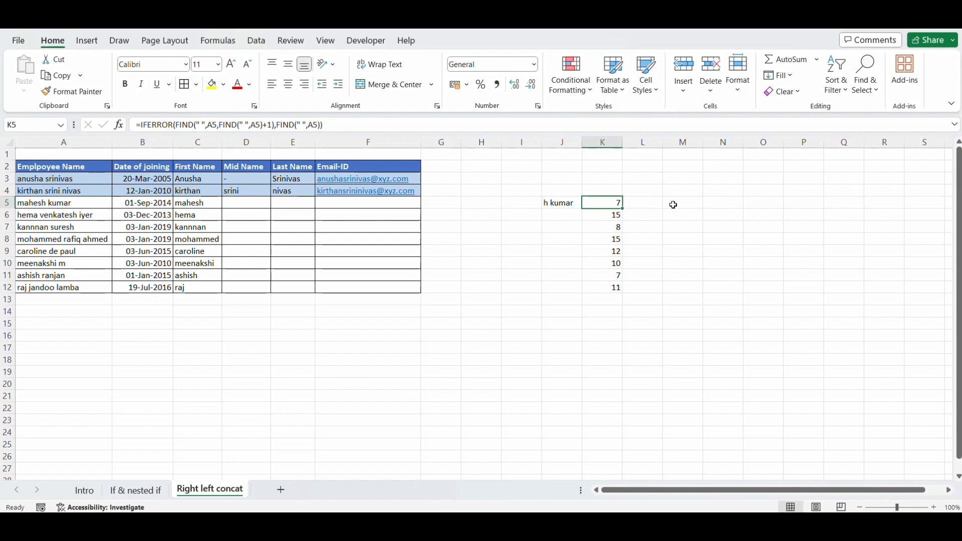
# - Try 6 as the character count in K5 and undo the entry
pyautogui.click(646, 203)
pyautogui.press('Left')
pyautogui.write('6')
pyautogui.press('Return')
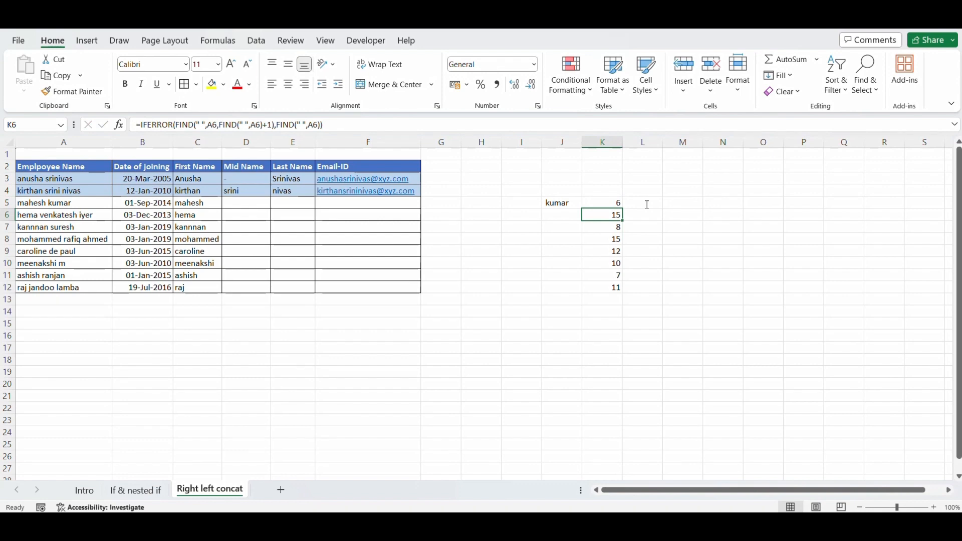
pyautogui.hotkey('ctrl', 'z')
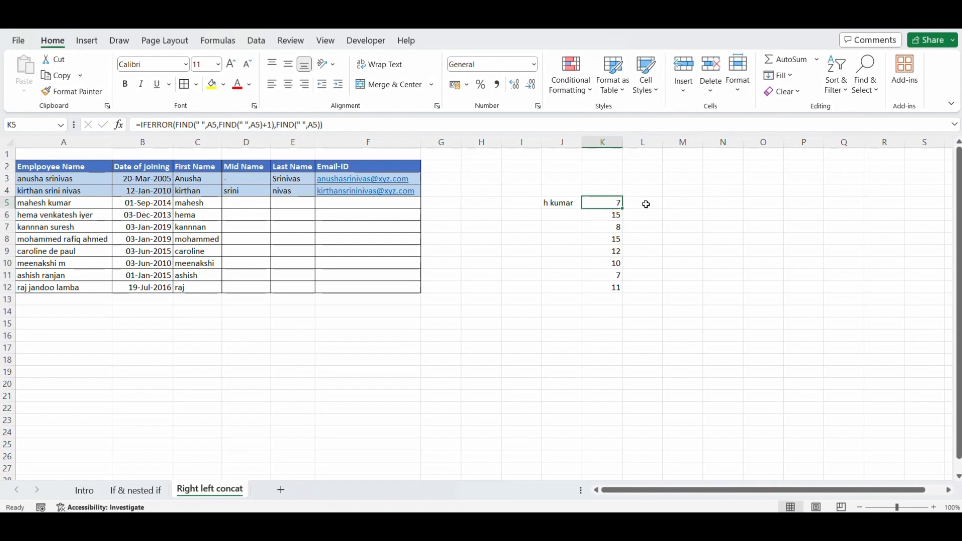
# - Compare the extracted text in J5 with the full name in A5 and the space position in K5
pyautogui.press('Left')
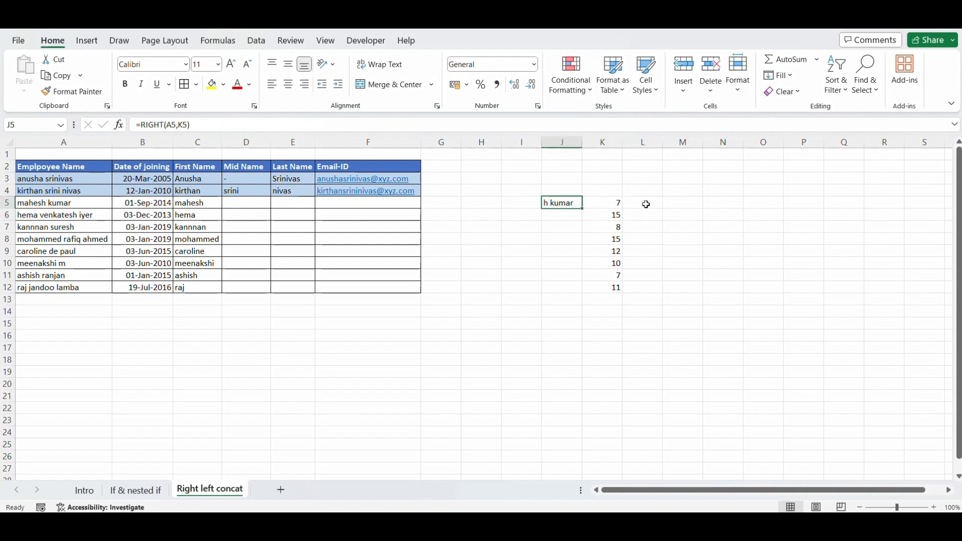
pyautogui.press('Right')
pyautogui.press('Right')
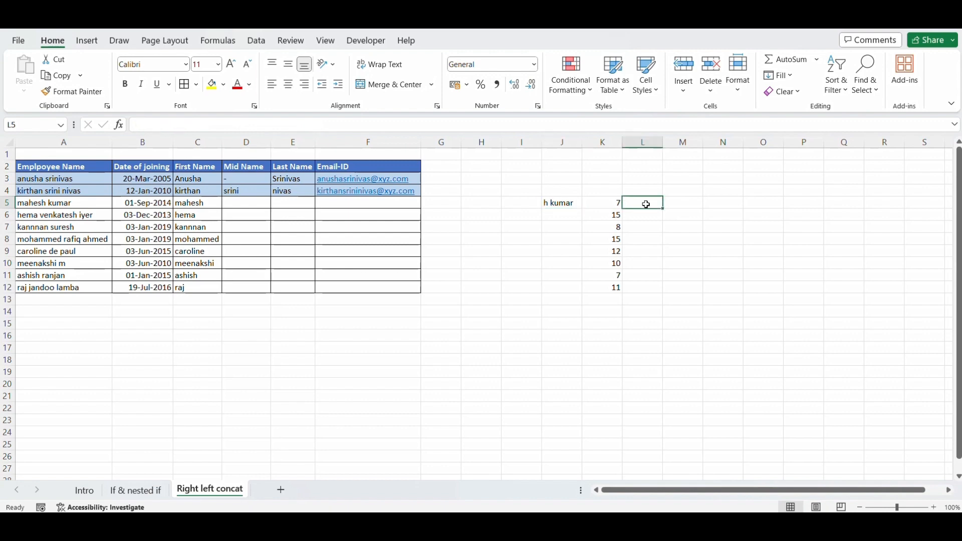
pyautogui.press('Left')
pyautogui.press('Left')
pyautogui.press('Home')
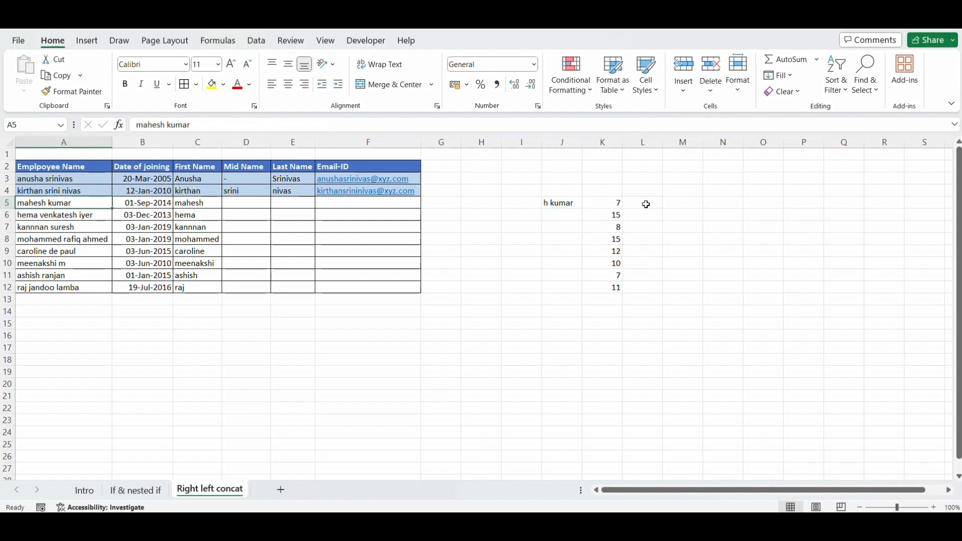
pyautogui.hotkey('ctrl', 'Right')
pyautogui.hotkey('ctrl', 'Right')
pyautogui.hotkey('ctrl', 'Right')
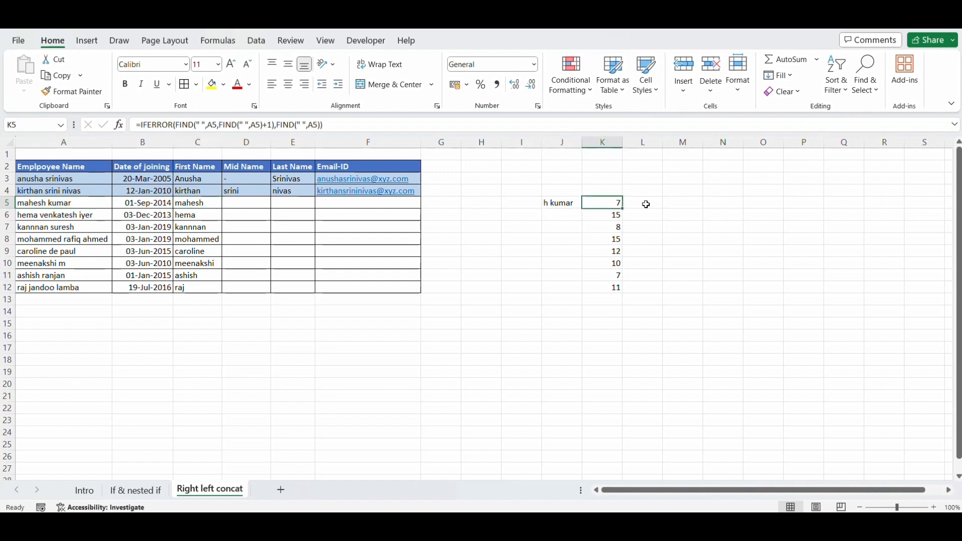
# - Replace the formula in J5 with =LEN(A5) to count the characters in the employee name
pyautogui.press('Left')
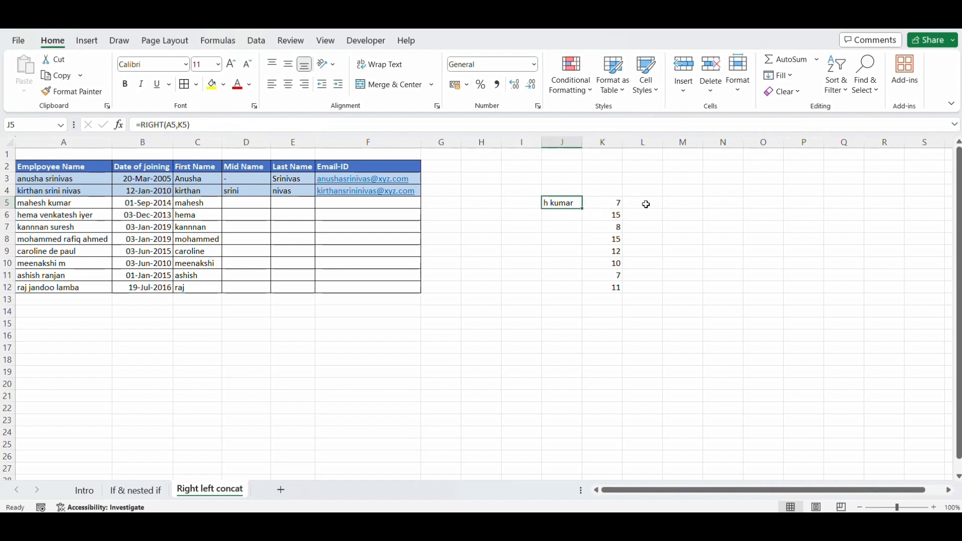
pyautogui.write('=len')
pyautogui.press('Tab')
pyautogui.hotkey('ctrl', 'Left')
pyautogui.hotkey('ctrl', 'Left')
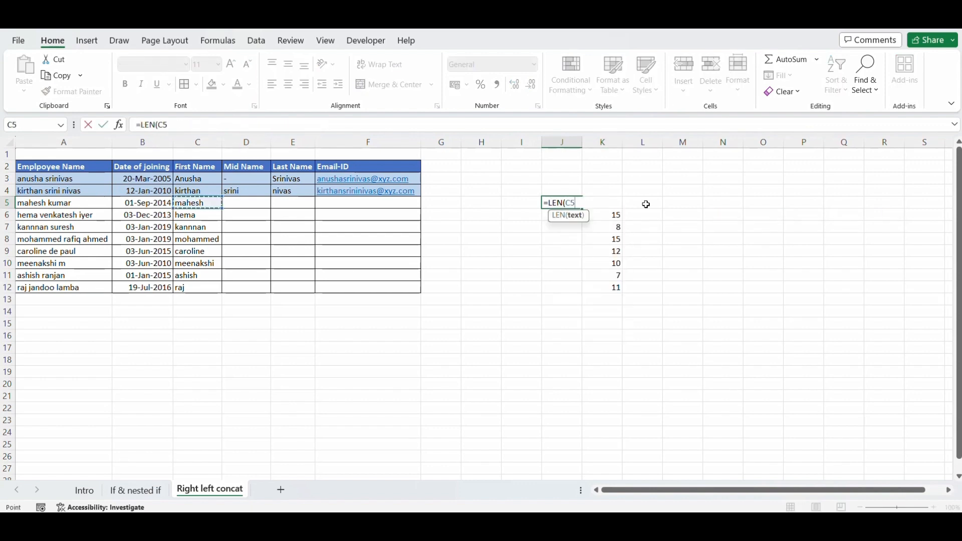
pyautogui.write(')')
pyautogui.hotkey('ctrl', 'Return')
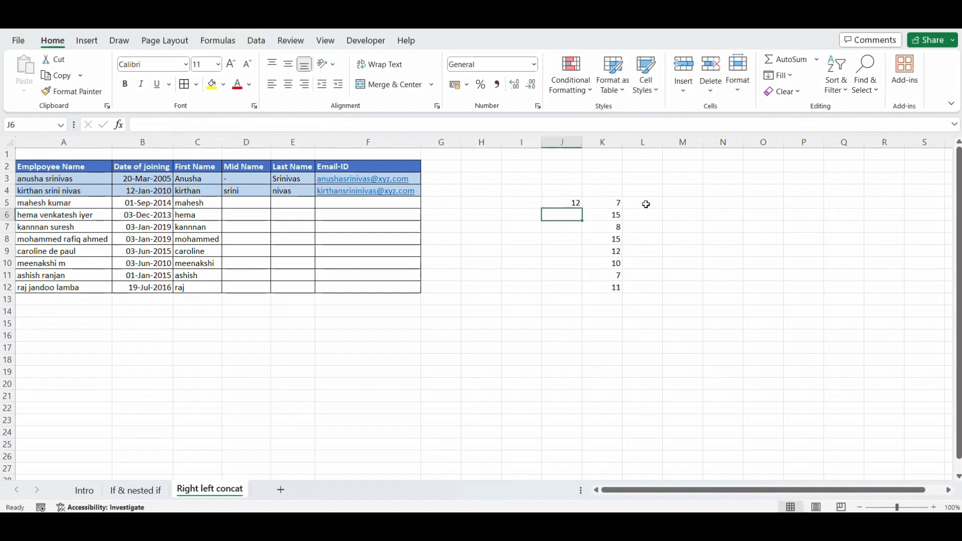
# - Enter =J5-K5 in L5 to subtract the space position from the name length
pyautogui.click(647, 204)
pyautogui.write('=')
pyautogui.press('Left')
pyautogui.press('Left')
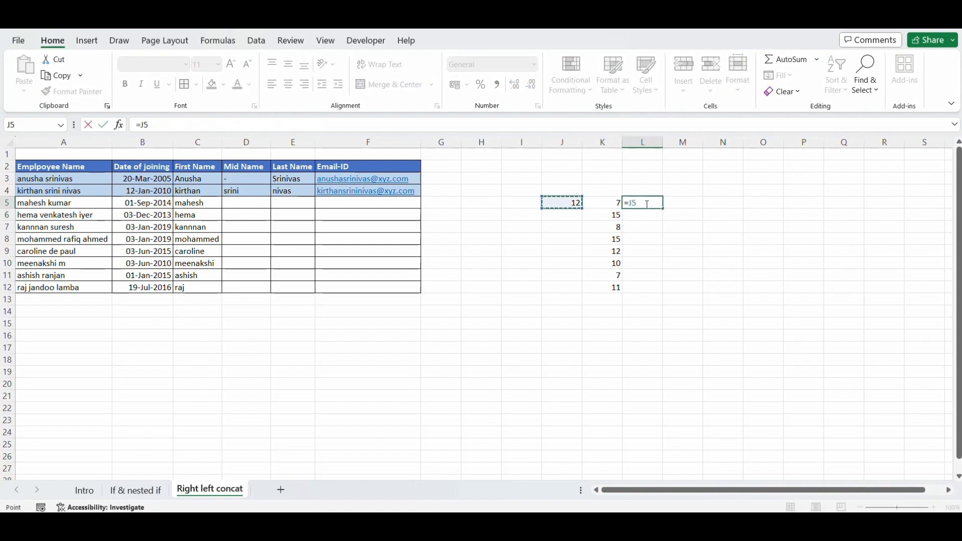
pyautogui.write('-')
pyautogui.press('Left')
pyautogui.hotkey('ctrl', 'Return')
# - Copy the LEN formula from J5 down to J12 for the remaining employees
pyautogui.press('Left')
pyautogui.press('Left')
pyautogui.hotkey('ctrl', 'c')
pyautogui.press('Right')
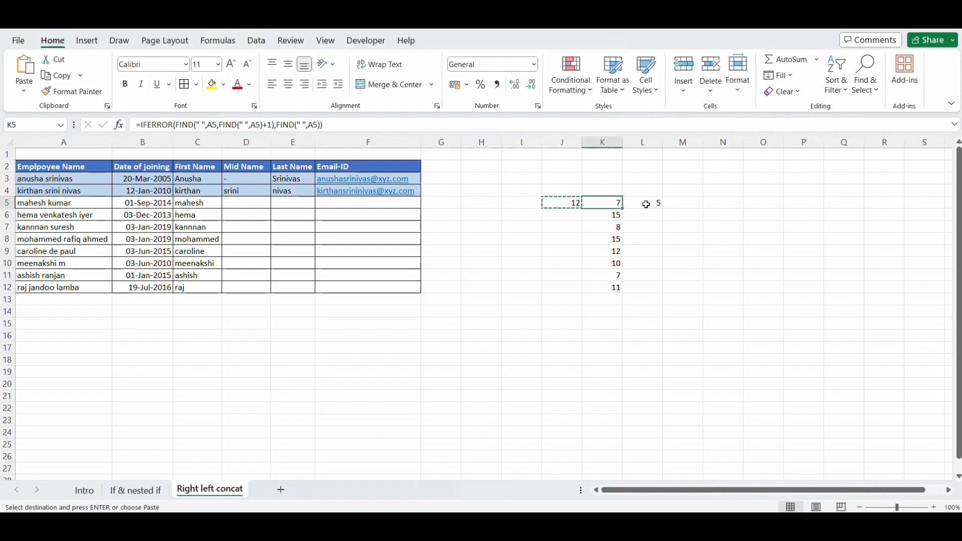
pyautogui.hotkey('ctrl', 'Down')
pyautogui.press('Left')
pyautogui.hotkey('ctrl', 'shift', 'Up')
pyautogui.hotkey('ctrl', 'v')
# - Copy the subtraction formula from L5 down to L12 and make the range L5:L12 bold
pyautogui.press('Right')
pyautogui.press('Right')
pyautogui.hotkey('ctrl', 'Up')
pyautogui.hotkey('ctrl', 'c')
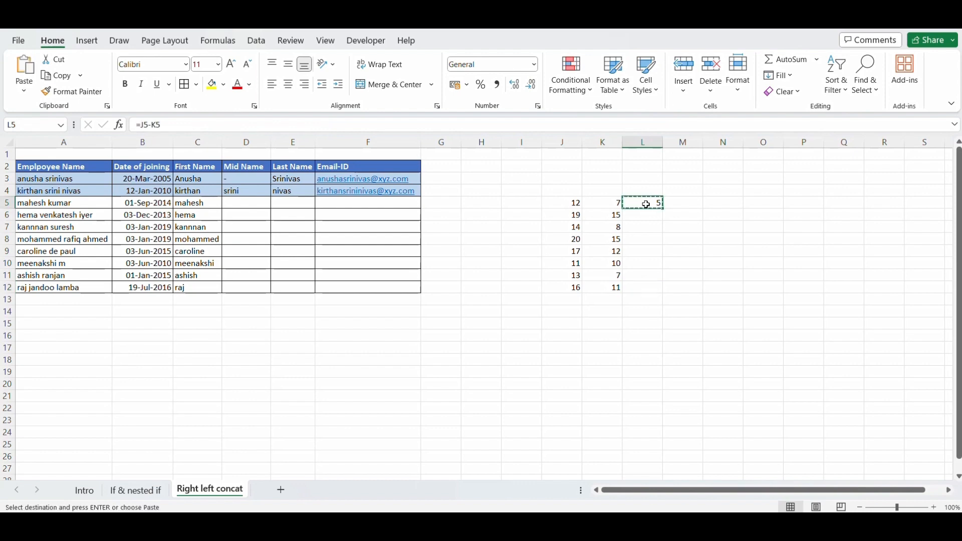
pyautogui.press('Left')
pyautogui.hotkey('ctrl', 'Down')
pyautogui.press('Right')
pyautogui.hotkey('ctrl', 'shift', 'Up')
pyautogui.hotkey('ctrl', 'v')
pyautogui.hotkey('ctrl', 'b')
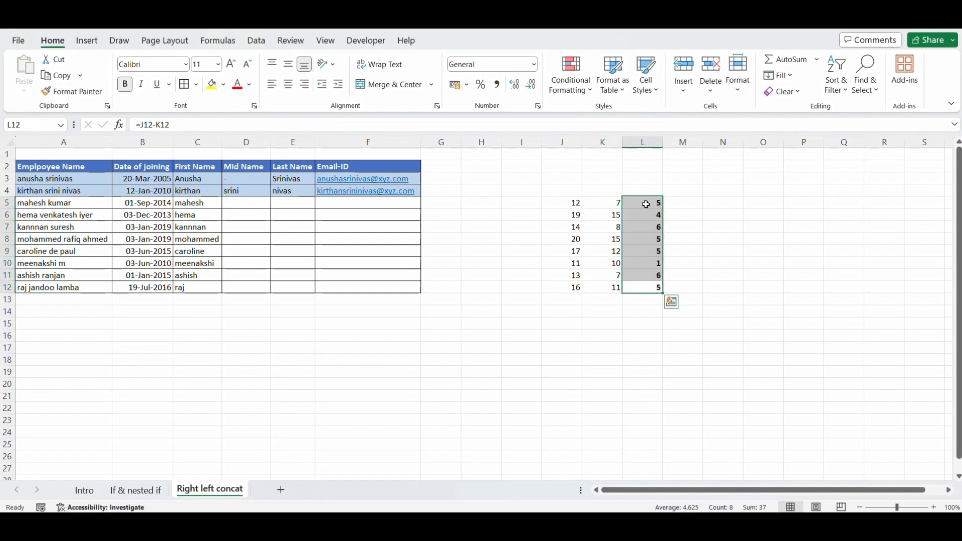
# - Label the subtraction column with the heading Right in L4
pyautogui.press('Right')
pyautogui.press('Left')
pyautogui.hotkey('ctrl', 'Up')
pyautogui.press('Up')
pyautogui.write('Right')
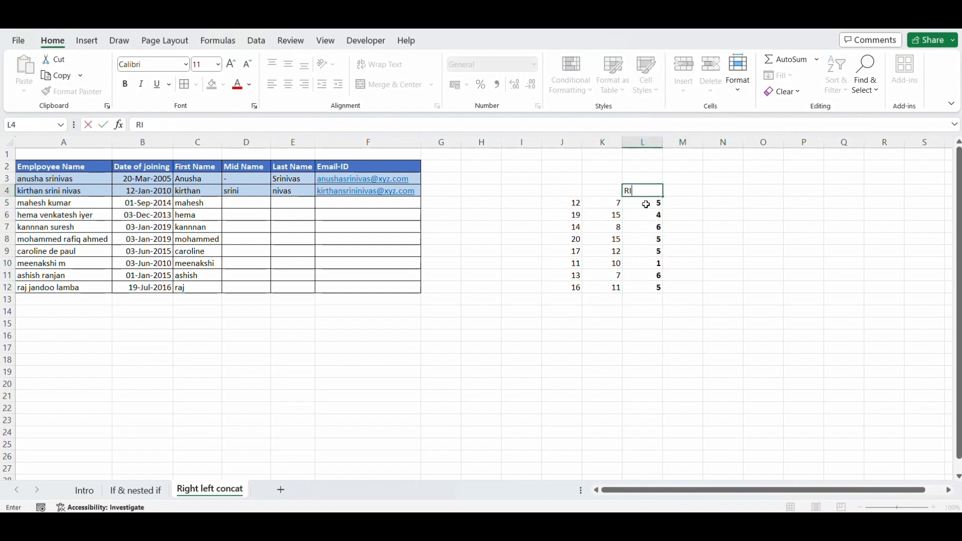
pyautogui.press('Return')
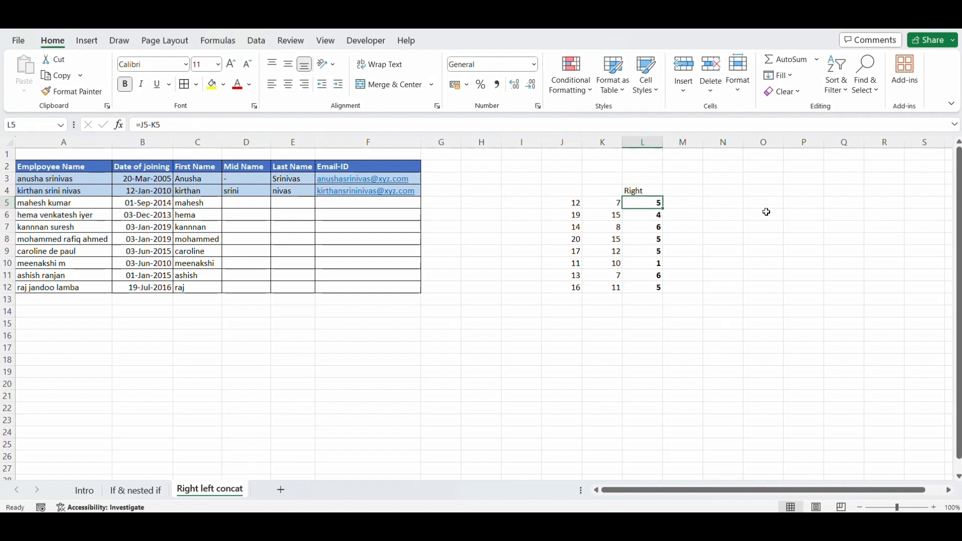
# - Check the character counts in column L against the employee names, row by row from row 5 to row 10
pyautogui.hotkey('shift', 'space')
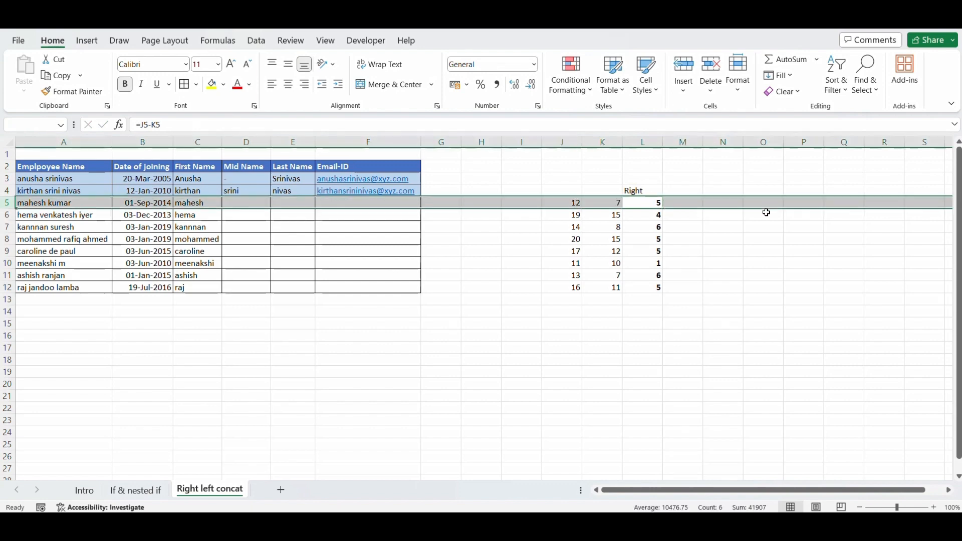
pyautogui.press('Down')
pyautogui.hotkey('shift', 'space')
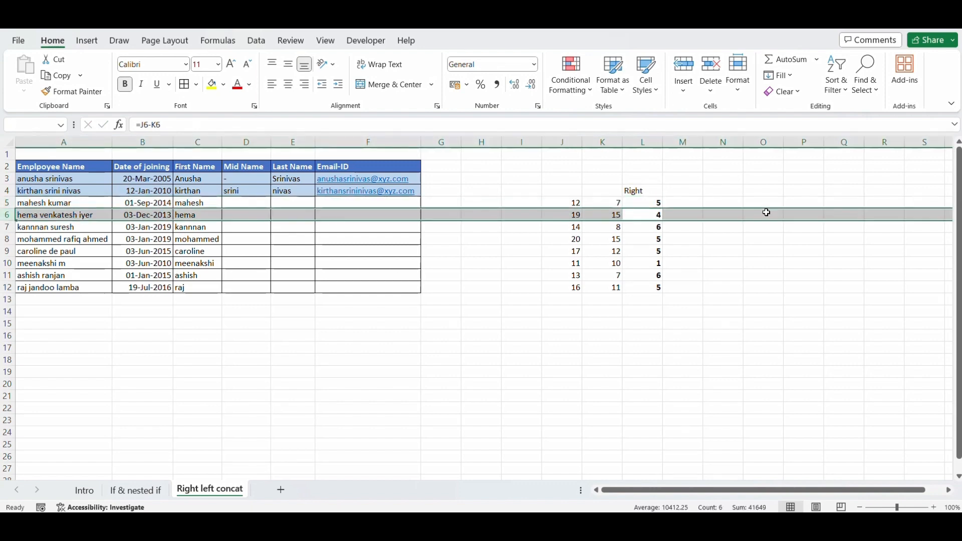
pyautogui.press('Down')
pyautogui.hotkey('shift', 'space')
pyautogui.press('Down')
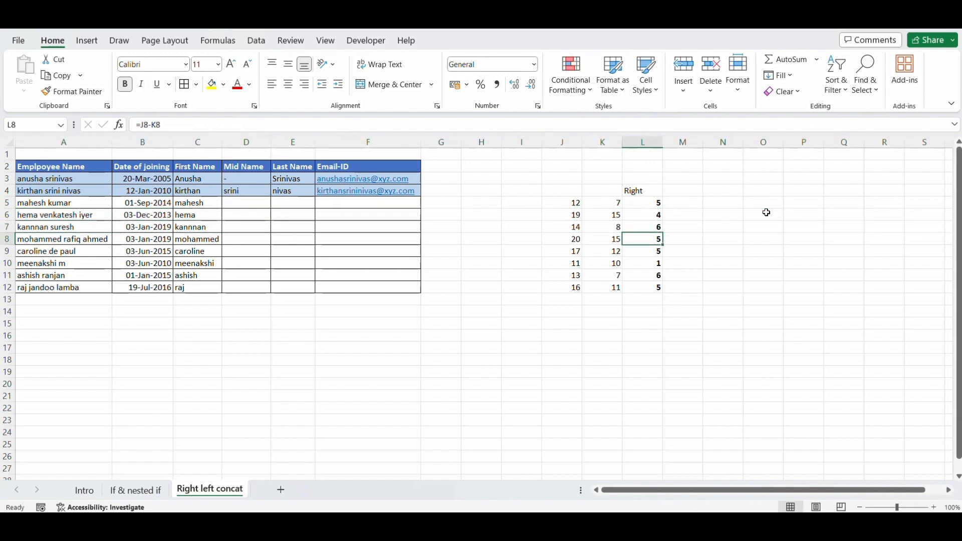
pyautogui.hotkey('shift', 'space')
pyautogui.press('Down')
pyautogui.press('Down')
pyautogui.hotkey('shift', 'space')
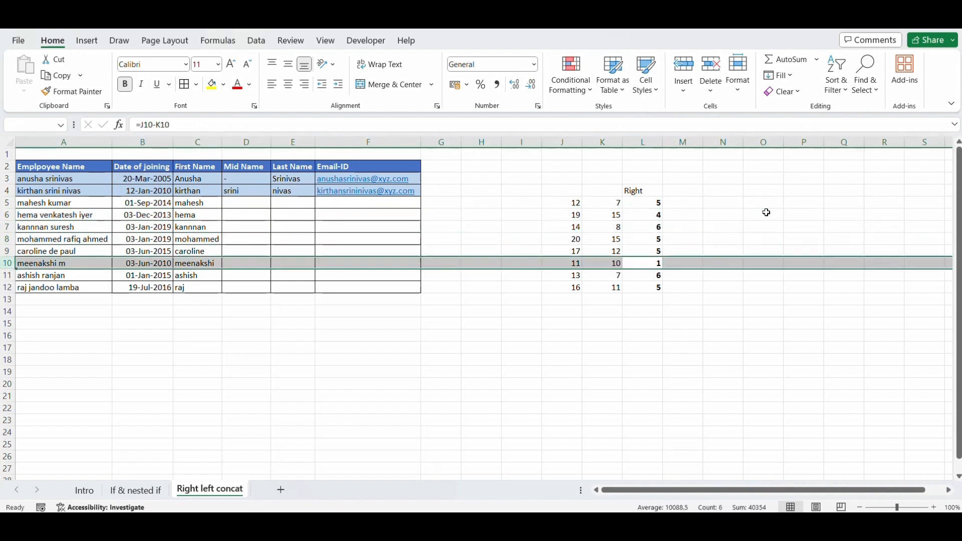
pyautogui.hotkey('ctrl', 'Up')
pyautogui.hotkey('ctrl', 'space')
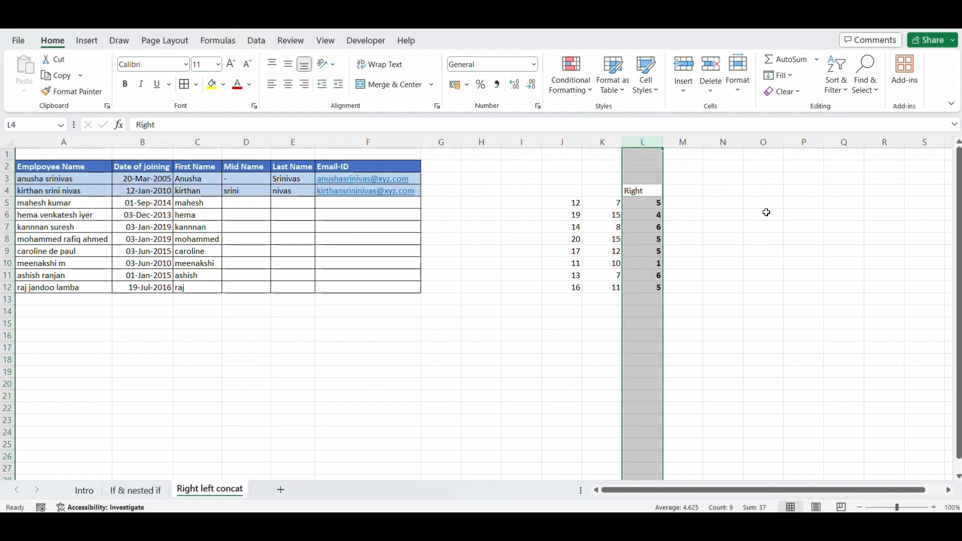
pyautogui.press('Down')
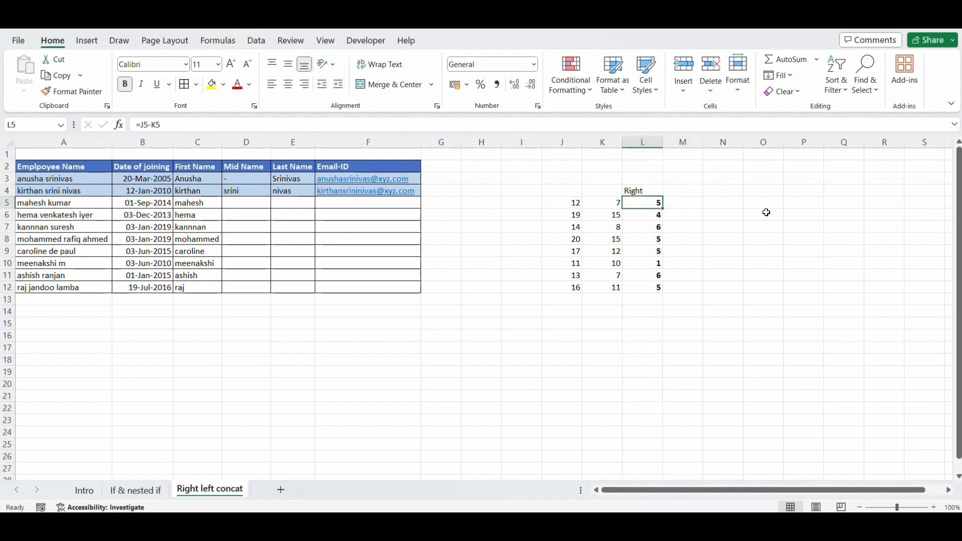
# - Review the helper cells J5 and K5 and the formula in L5 that subtracts them
pyautogui.press('Left')
pyautogui.press('Left')
pyautogui.press('Right')
pyautogui.press('Right')
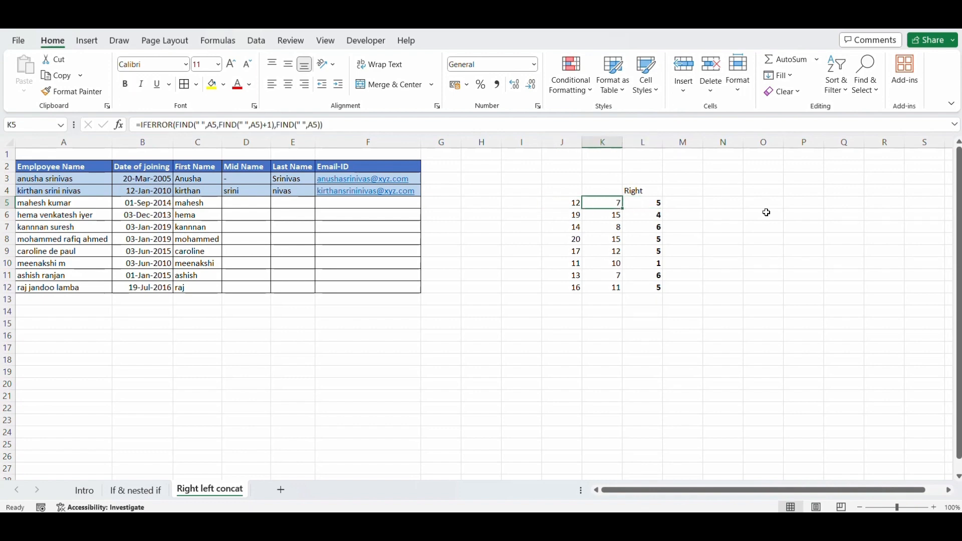
pyautogui.press('XF86MonBrightnessDown')
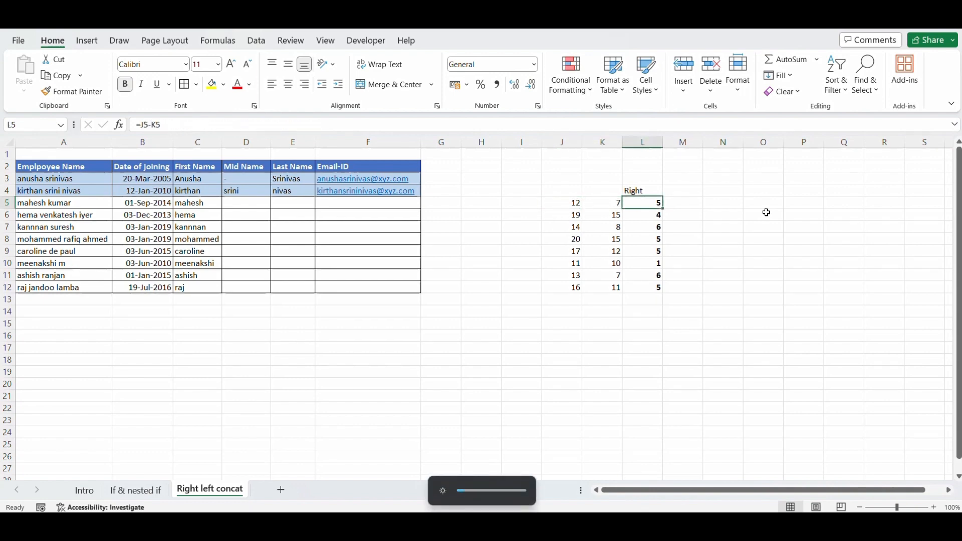
pyautogui.press('F2')
pyautogui.press('Escape')
# - Copy the LEN(A5) expression without its equals sign from the J5 formula, leaving J5 unedited
pyautogui.press('Left')
pyautogui.press('Left')
pyautogui.press('F2')
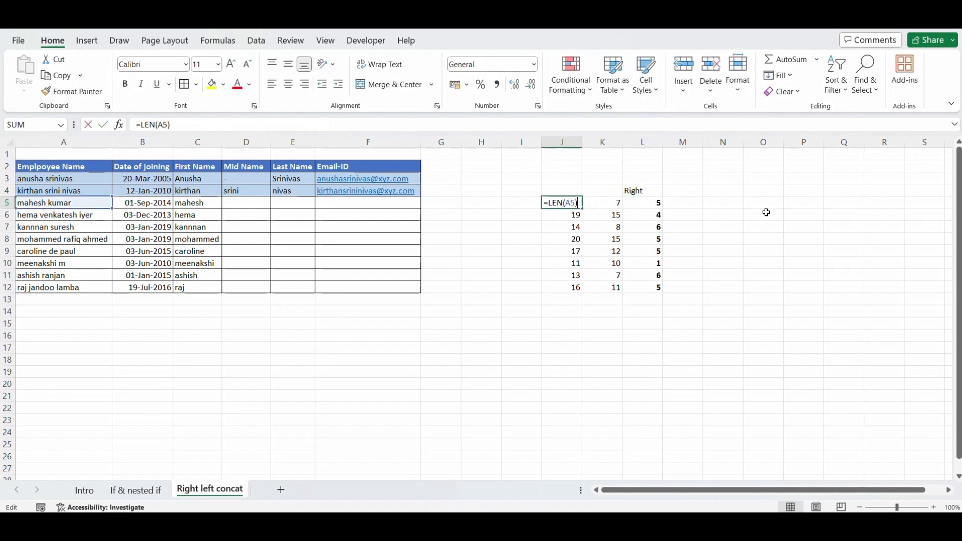
pyautogui.press('Left')
pyautogui.press('Left')
pyautogui.press('Left')
pyautogui.press('Left')
pyautogui.press('Left')
pyautogui.press('Left')
pyautogui.press('Left')
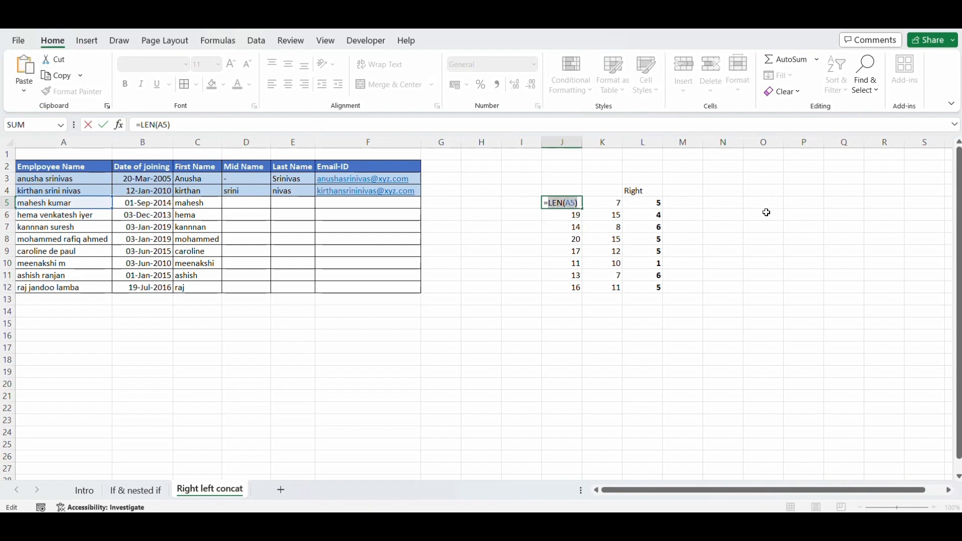
pyautogui.press('Escape')
# - Replace the J5 reference in the L5 formula with LEN(A5) and fill the formula down to L12
pyautogui.press('Right')
pyautogui.press('Right')
pyautogui.press('F2')
pyautogui.press('Left')
pyautogui.press('Left')
pyautogui.press('Left')
pyautogui.hotkey('shift', 'Left')
pyautogui.hotkey('shift', 'Left')
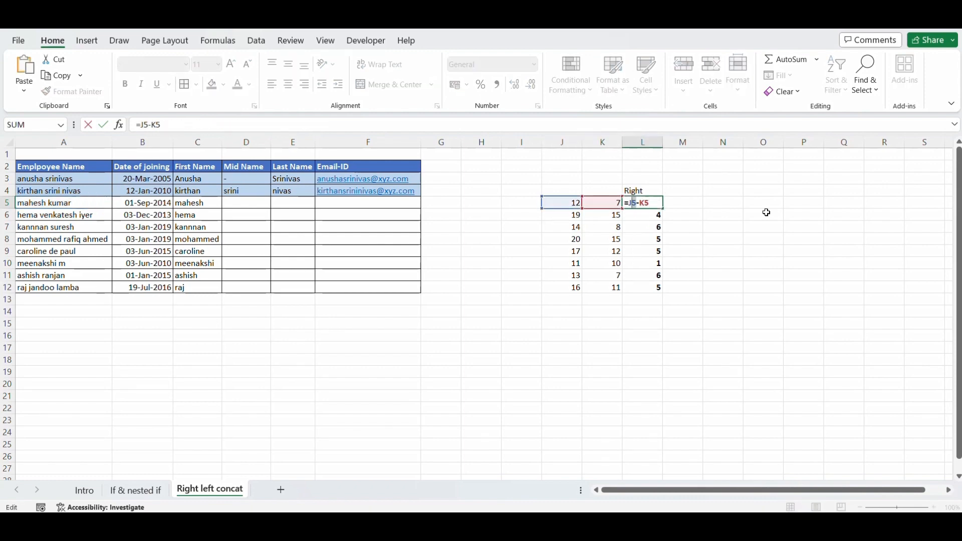
pyautogui.hotkey('ctrl', 'v')
pyautogui.press('Return')
pyautogui.press('Up')
pyautogui.hotkey('ctrl', 'shift', 'Down')
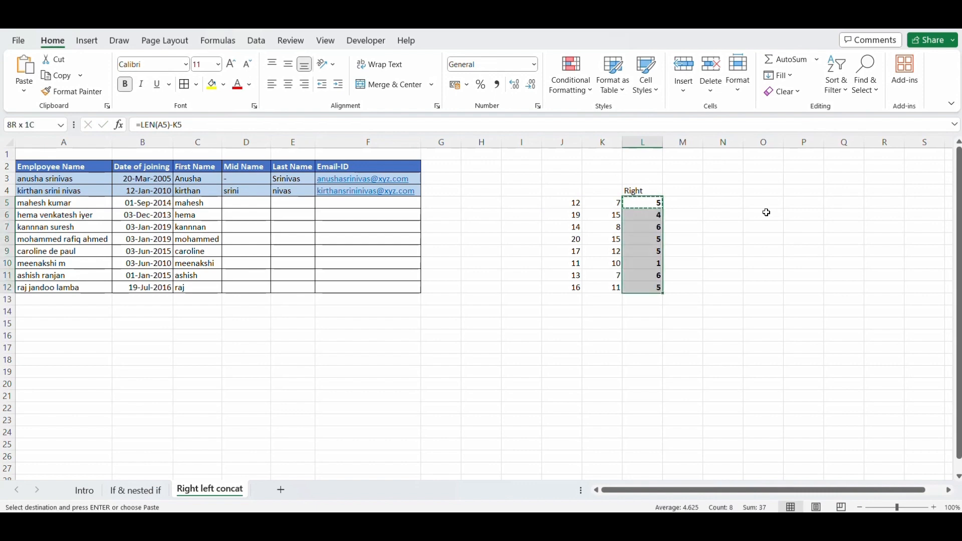
pyautogui.hotkey('ctrl', 'd')
pyautogui.hotkey('ctrl', 'shift', 'Up')
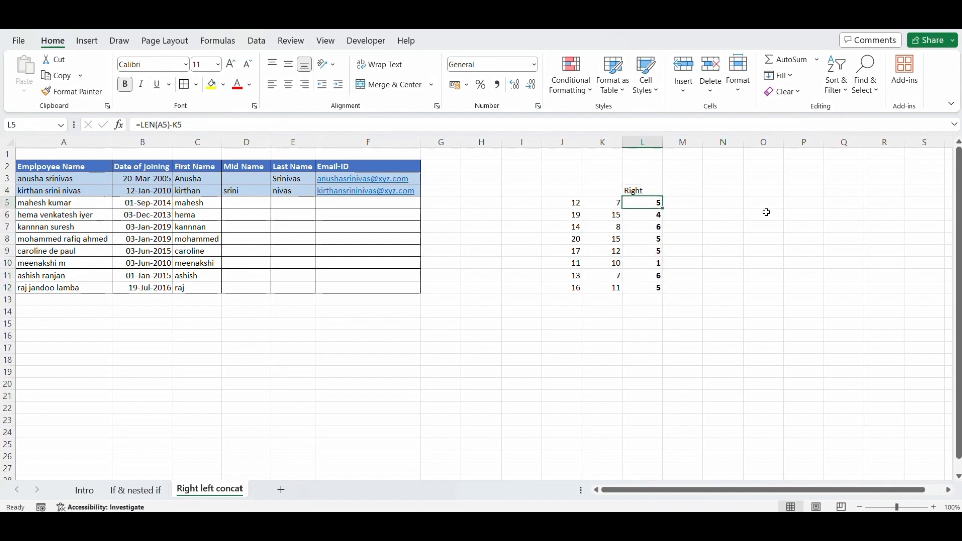
# - Copy the expression IFERROR(FIND(" ",A5,FIND(" ",A5)+1),FIND(" ",A5)) from the K5 formula without its equals sign
pyautogui.press('Left')
pyautogui.press('F2')
pyautogui.press('Left')
pyautogui.press('Left')
pyautogui.press('Left')
pyautogui.press('Left')
pyautogui.press('Left')
pyautogui.press('Left')
pyautogui.press('Left')
pyautogui.press('Left')
pyautogui.press('Left')
pyautogui.press('Left')
pyautogui.press('Left')
pyautogui.press('Left')
pyautogui.press('Left')
pyautogui.press('Left')
pyautogui.press('Left')
pyautogui.press('Left')
pyautogui.press('Left')
pyautogui.press('Left')
pyautogui.press('Left')
pyautogui.press('Left')
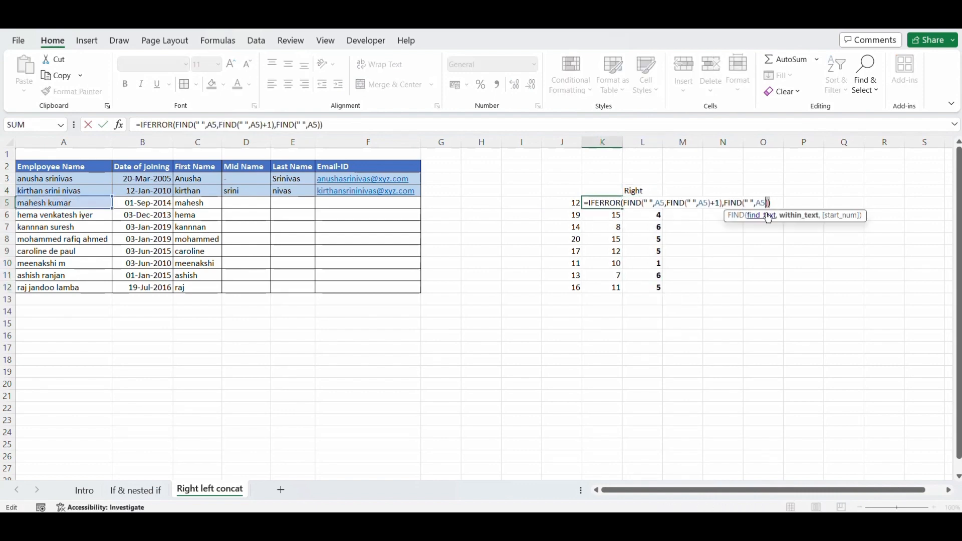
pyautogui.hotkey('shift', 'Left')
pyautogui.hotkey('shift', 'Left')
pyautogui.hotkey('shift', 'Left')
pyautogui.hotkey('shift', 'Left')
pyautogui.hotkey('shift', 'Left')
pyautogui.hotkey('shift', 'Left')
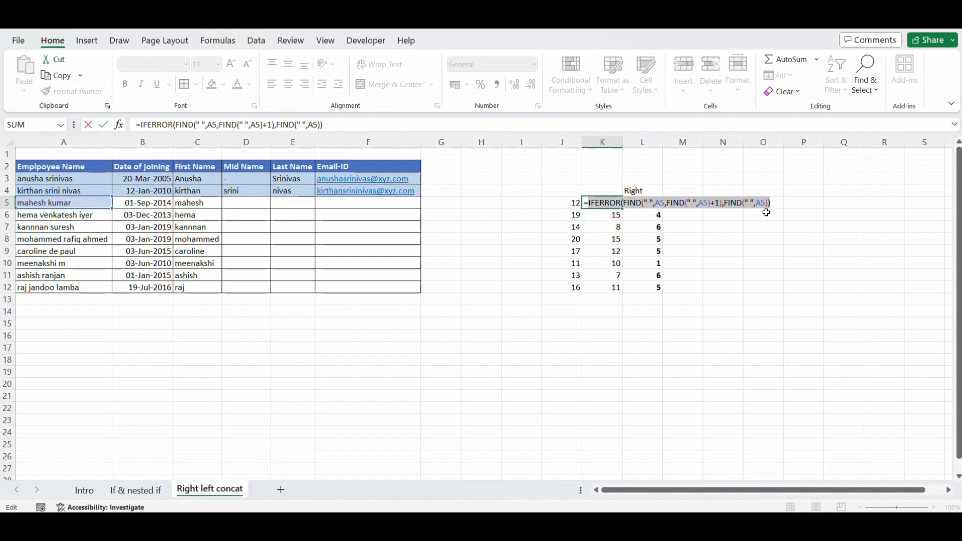
pyautogui.hotkey('ctrl', 'c')
pyautogui.press('Escape')
# - Replace the K5 reference in the L5 formula with the copied IFERROR expression and copy the formula down to L12
pyautogui.press('Right')
pyautogui.press('F2')
pyautogui.hotkey('shift', 'Left')
pyautogui.hotkey('shift', 'Left')
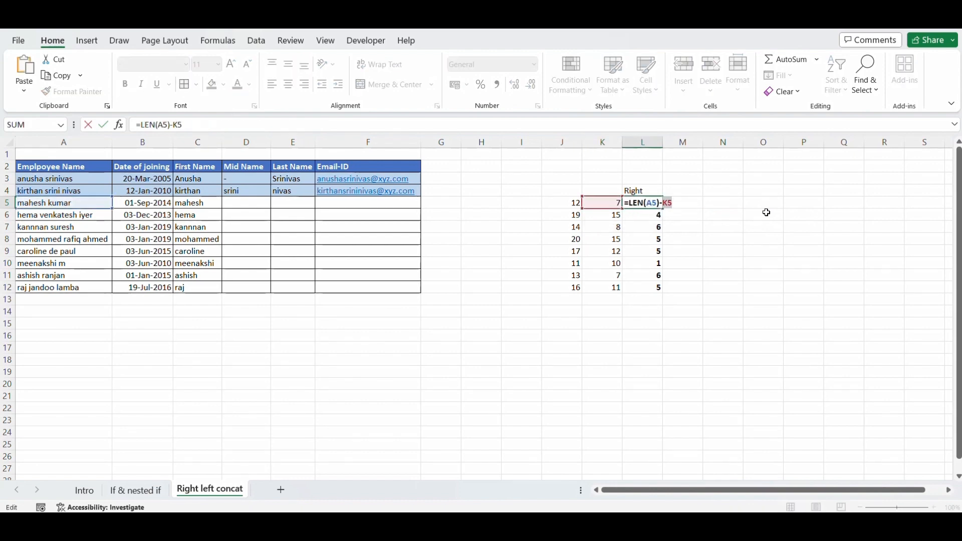
pyautogui.hotkey('ctrl', 'v')
pyautogui.press('Return')
pyautogui.press('Up')
pyautogui.hotkey('ctrl', 'c')
pyautogui.hotkey('ctrl', 'shift', 'Down')
pyautogui.hotkey('ctrl', 'v')
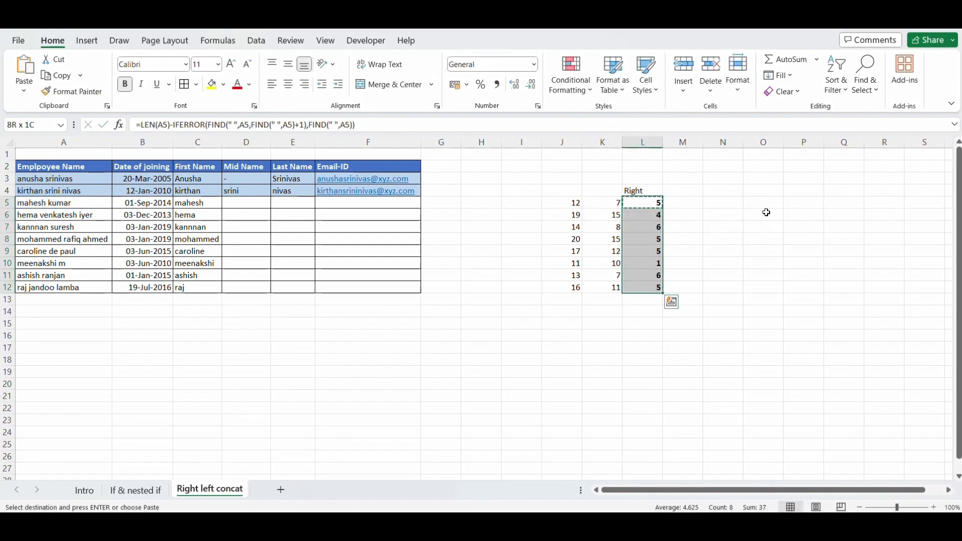
pyautogui.press('Escape')
pyautogui.press('Up')
pyautogui.press('Down')
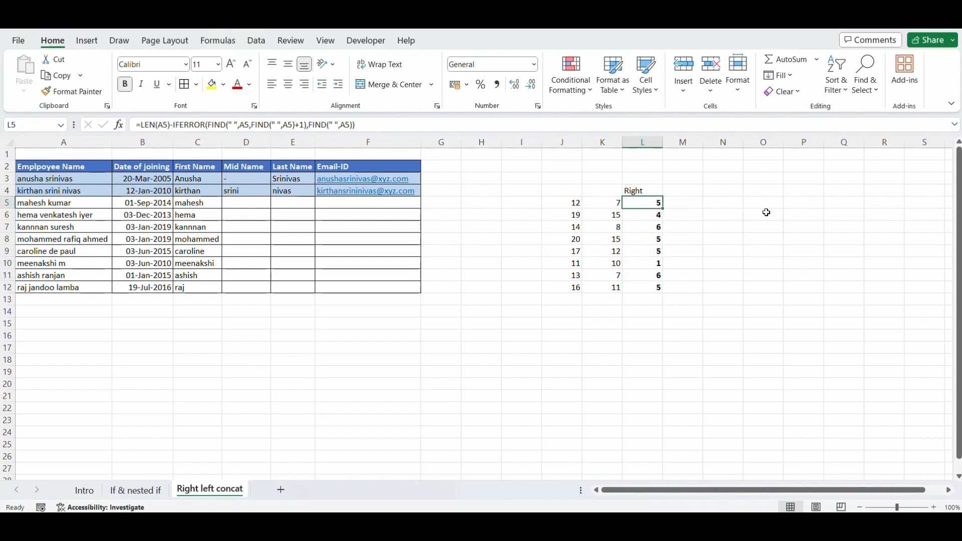
# - Move the Right heading from L4 to H4
pyautogui.press('Left')
pyautogui.press('Left')
pyautogui.press('Left')
pyautogui.press('Up')
pyautogui.press('Right')
pyautogui.press('Right')
pyautogui.press('Right')
pyautogui.hotkey('ctrl', 'c')
pyautogui.press('Left')
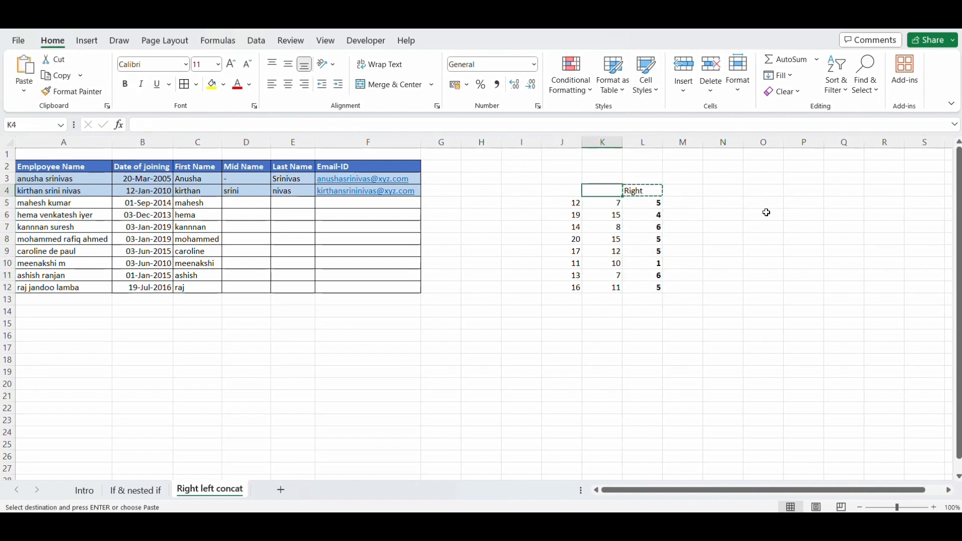
pyautogui.press('Left')
pyautogui.press('Left')
pyautogui.press('Left')
pyautogui.press('Return')
# - Enter the formula =RIGHT(A5,L5) in H5 under the Right heading
pyautogui.press('Down')
pyautogui.write('=rihgt')
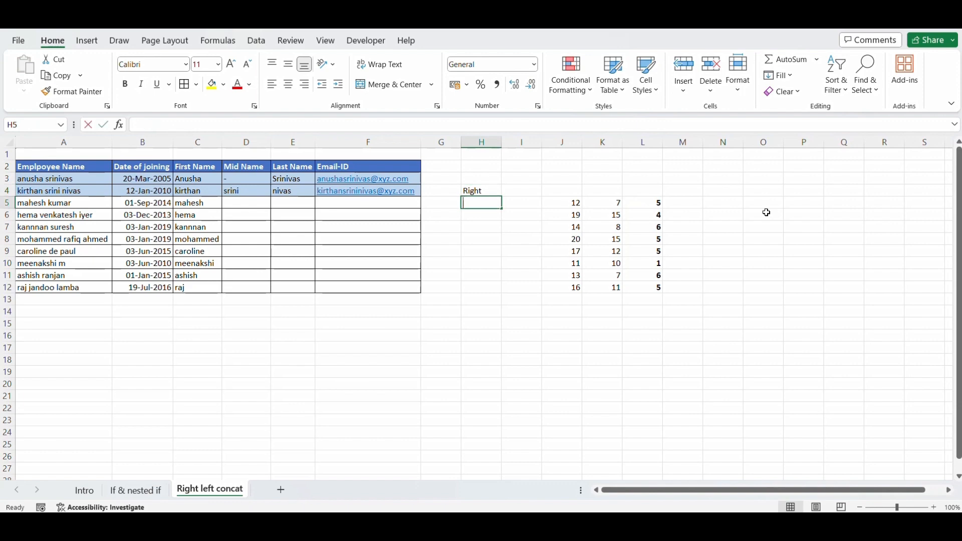
pyautogui.press('BackSpace')
pyautogui.press('BackSpace')
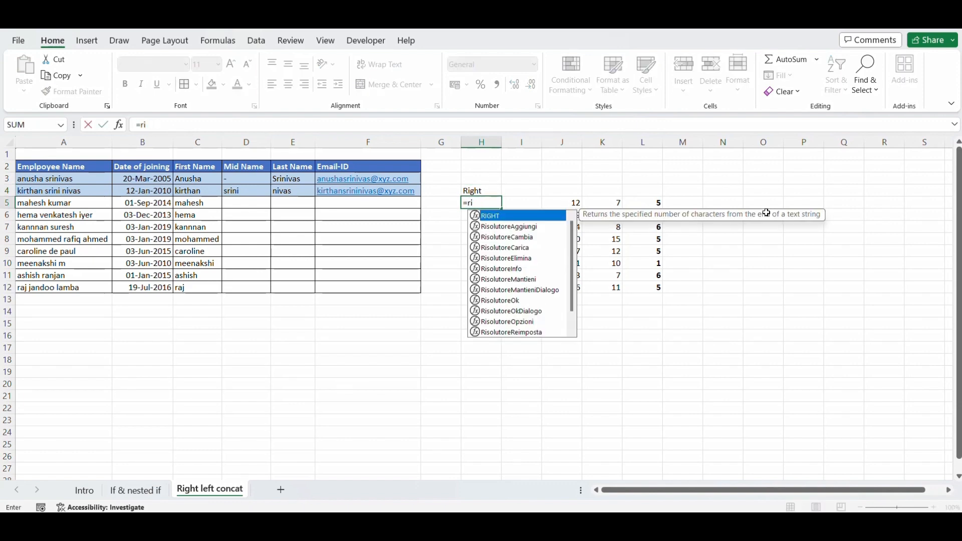
pyautogui.press('Tab')
pyautogui.press('Left')
pyautogui.press('Left')
pyautogui.press('Left')
pyautogui.press('Left')
pyautogui.press('Left')
pyautogui.press('Left')
pyautogui.press('Left')
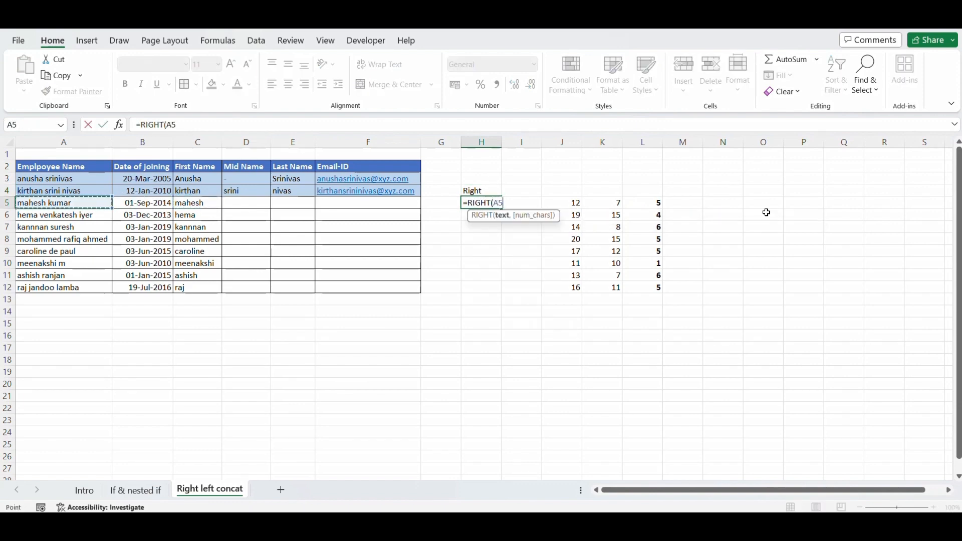
pyautogui.write(',')
pyautogui.press('Right')
pyautogui.press('Right')
pyautogui.press('Right')
pyautogui.press('Right')
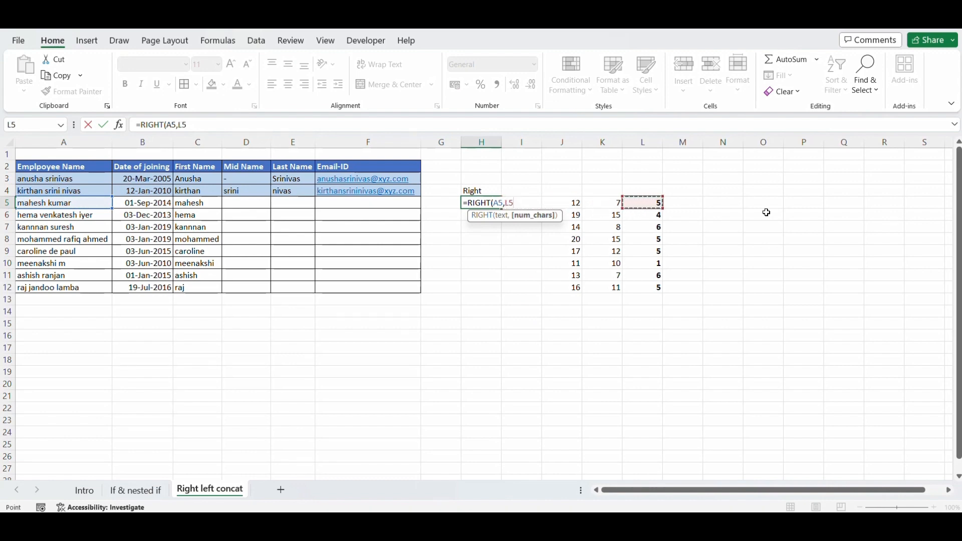
pyautogui.press('Return')
# - Copy the H5 RIGHT formula down to H12
pyautogui.press('Up')
pyautogui.hotkey('ctrl', 'c')
pyautogui.hotkey('shift', 'Down')
pyautogui.hotkey('shift', 'Down')
pyautogui.hotkey('shift', 'Down')
pyautogui.hotkey('shift', 'Down')
pyautogui.hotkey('shift', 'Down')
pyautogui.hotkey('shift', 'Down')
pyautogui.hotkey('shift', 'Down')
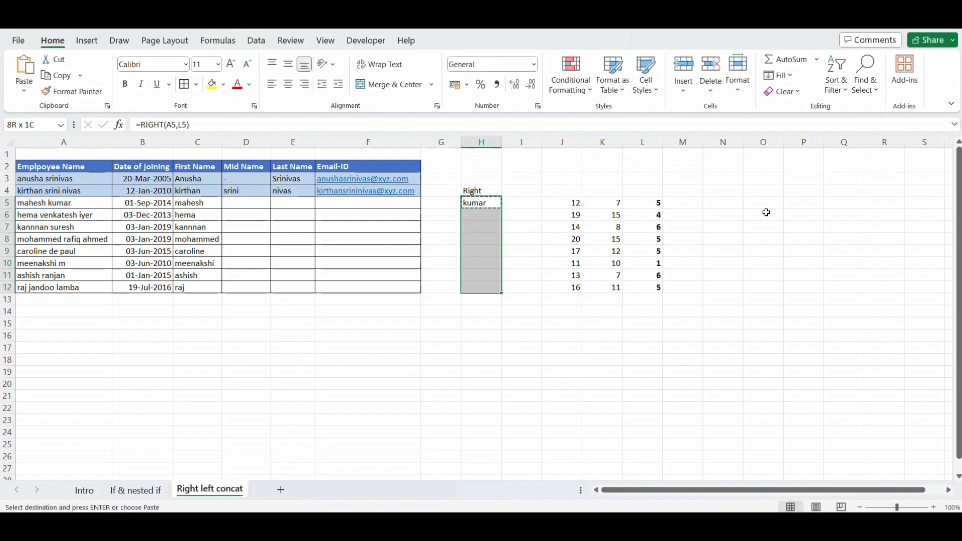
pyautogui.press('Return')
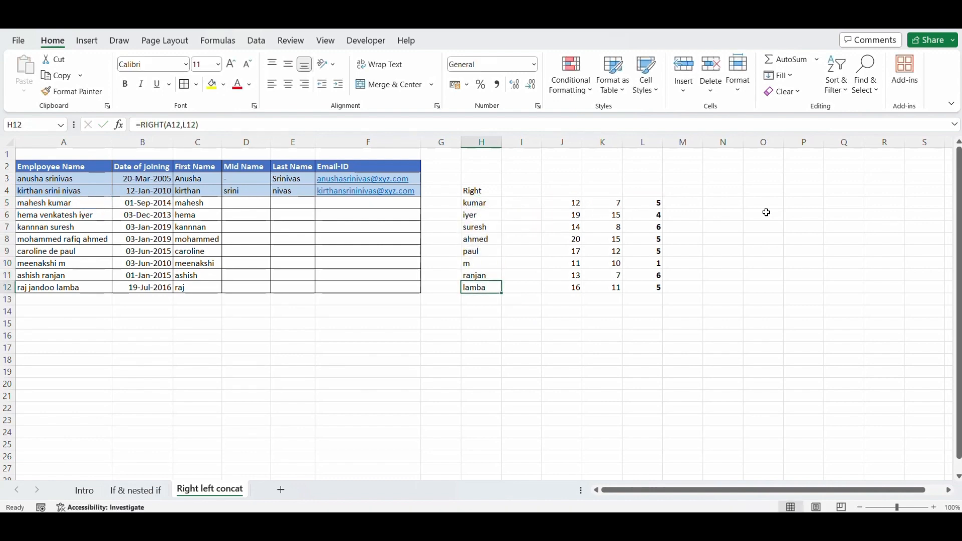
# - Copy the expression LEN(A5)-IFERROR(FIND(" ",A5,FIND(" ",A5)+1),FIND(" ",A5)) from the L5 formula without its equals sign
pyautogui.hotkey('ctrl', 'Up')
pyautogui.press('Down')
pyautogui.hotkey('ctrl', 'Right')
pyautogui.hotkey('ctrl', 'Right')
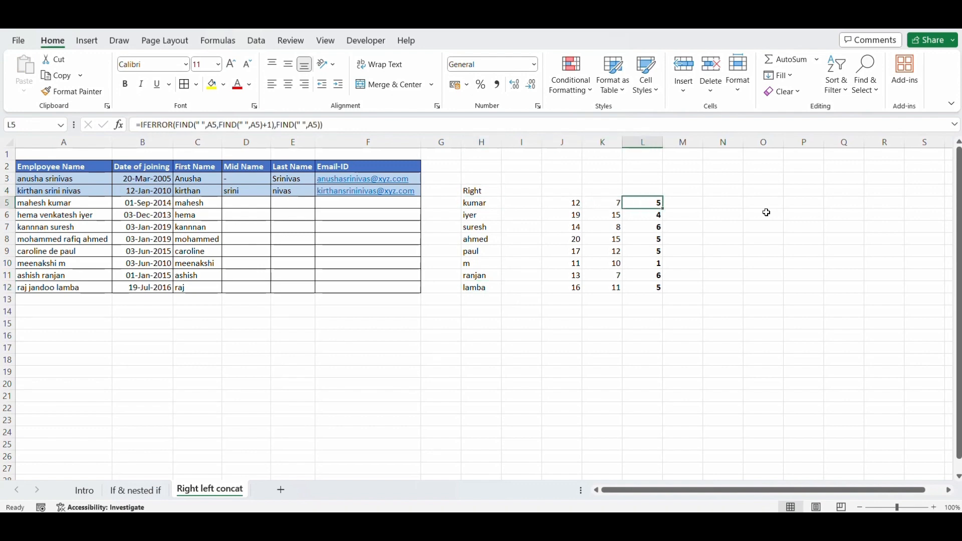
pyautogui.press('F2')
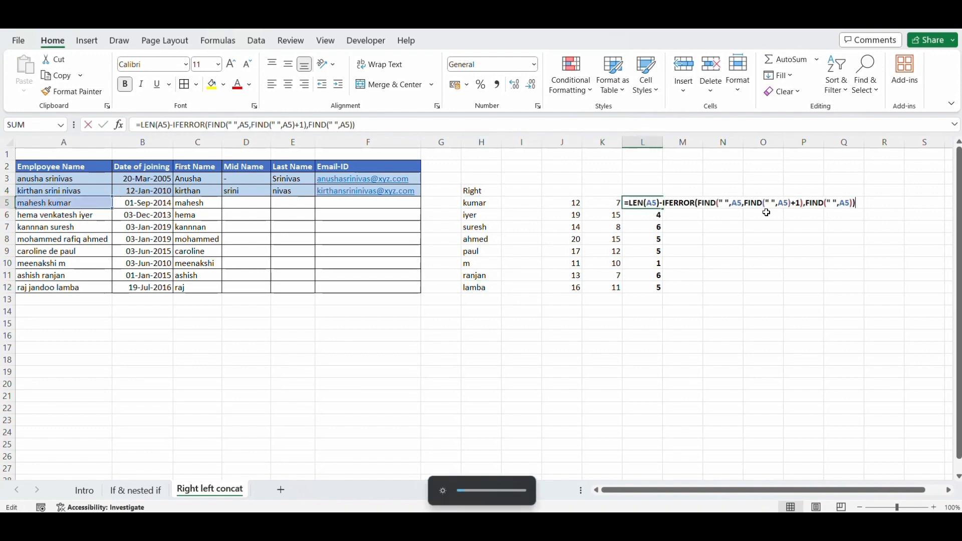
pyautogui.hotkey('shift', 'Left')
pyautogui.hotkey('shift', 'Left')
pyautogui.hotkey('shift', 'Left')
pyautogui.hotkey('shift', 'Left')
pyautogui.hotkey('shift', 'Left')
pyautogui.hotkey('shift', 'Right')
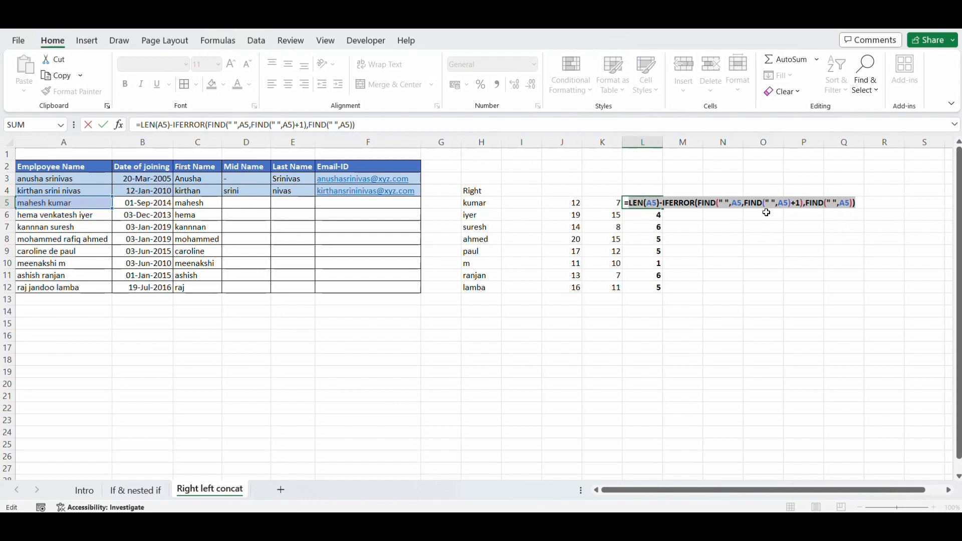
pyautogui.press('Escape')
# - Replace the L5 reference in the H5 formula with the copied LEN-IFERROR expression and copy the formula down to H12
pyautogui.hotkey('ctrl', 'Left')
pyautogui.hotkey('ctrl', 'Left')
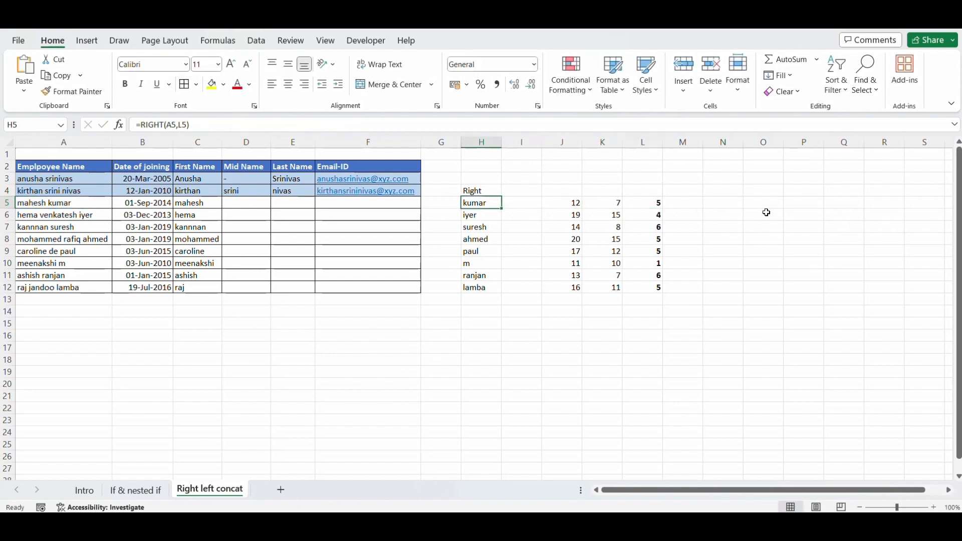
pyautogui.press('F2')
pyautogui.press('Left')
pyautogui.hotkey('shift', 'Left')
pyautogui.hotkey('shift', 'Left')
pyautogui.hotkey('ctrl', 'v')
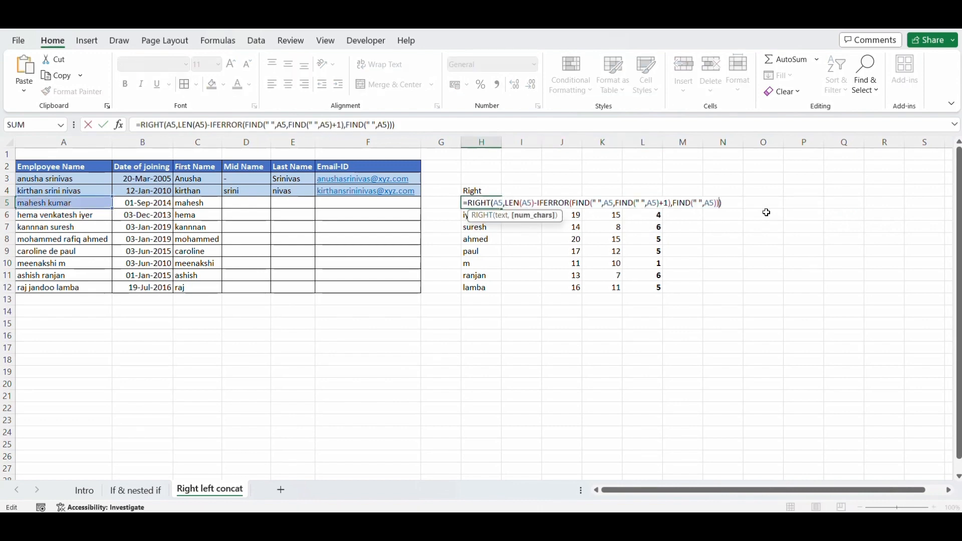
pyautogui.press('Return')
pyautogui.press('Up')
pyautogui.hotkey('ctrl', 'c')
pyautogui.hotkey('ctrl', 'shift', 'Down')
pyautogui.hotkey('ctrl', 'v')
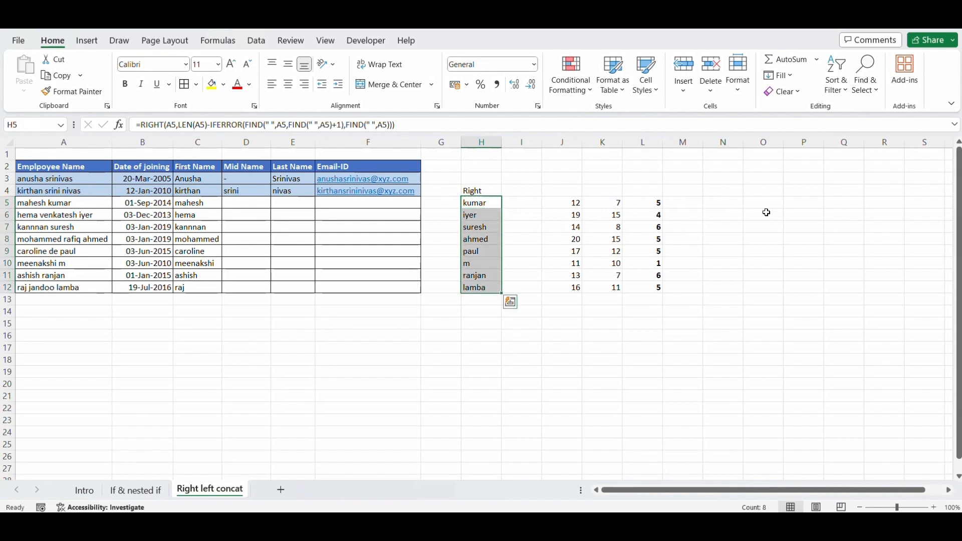
# - Copy the complete RIGHT expression from the H5 formula without its equals sign
pyautogui.press('Up')
pyautogui.press('Down')
pyautogui.press('F2')
pyautogui.press('Left')
pyautogui.press('Left')
pyautogui.press('Left')
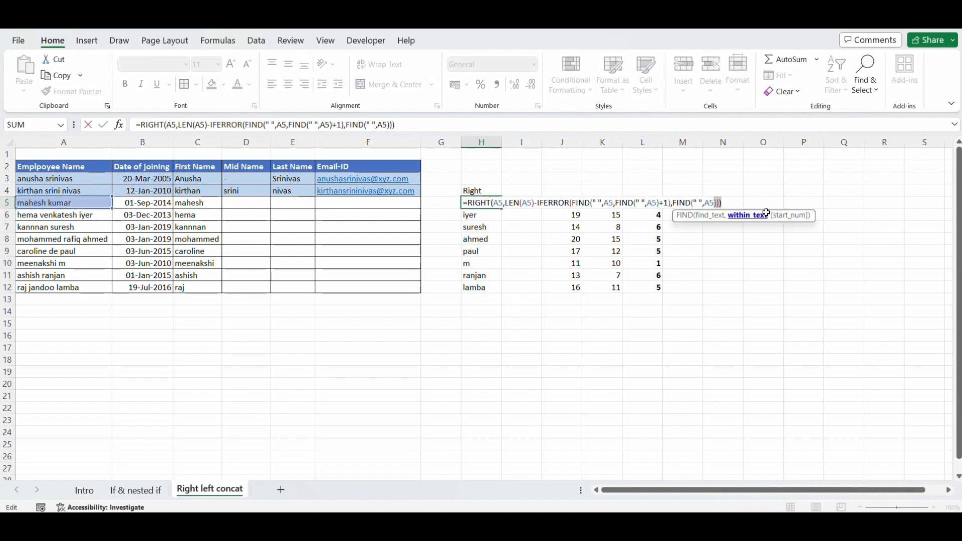
pyautogui.hotkey('ctrl', 'shift', 'Left')
pyautogui.hotkey('ctrl', 'shift', 'Left')
pyautogui.hotkey('ctrl', 'shift', 'Left')
pyautogui.hotkey('ctrl', 'shift', 'Left')
pyautogui.hotkey('ctrl', 'shift', 'Left')
pyautogui.hotkey('ctrl', 'shift', 'Left')
pyautogui.hotkey('ctrl', 'shift', 'Left')
pyautogui.hotkey('ctrl', 'shift', 'Left')
pyautogui.hotkey('ctrl', 'shift', 'Left')
pyautogui.hotkey('ctrl', 'shift', 'Left')
pyautogui.hotkey('ctrl', 'shift', 'Left')
pyautogui.hotkey('ctrl', 'shift', 'Left')
pyautogui.hotkey('ctrl', 'shift', 'Left')
pyautogui.hotkey('ctrl', 'shift', 'Left')
pyautogui.hotkey('ctrl', 'shift', 'Left')
pyautogui.hotkey('ctrl', 'shift', 'Left')
pyautogui.hotkey('ctrl', 'shift', 'Left')
pyautogui.hotkey('ctrl', 'shift', 'Left')
pyautogui.hotkey('ctrl', 'shift', 'Left')
pyautogui.hotkey('ctrl', 'shift', 'Left')
pyautogui.hotkey('shift', 'Right')
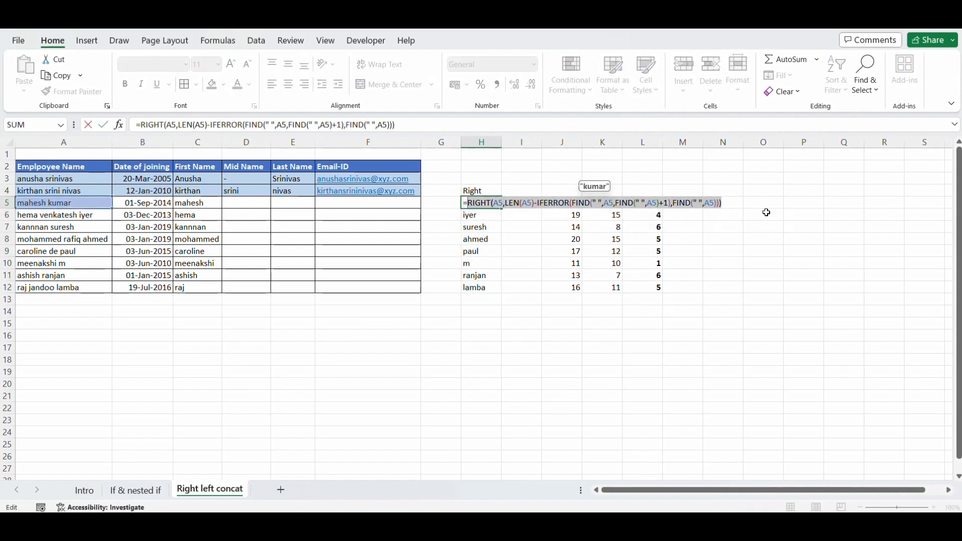
pyautogui.press('Escape')
# - Enter the copied RIGHT expression as a formula in the Last Name cell E5
pyautogui.press('Left')
pyautogui.press('Left')
pyautogui.press('Left')
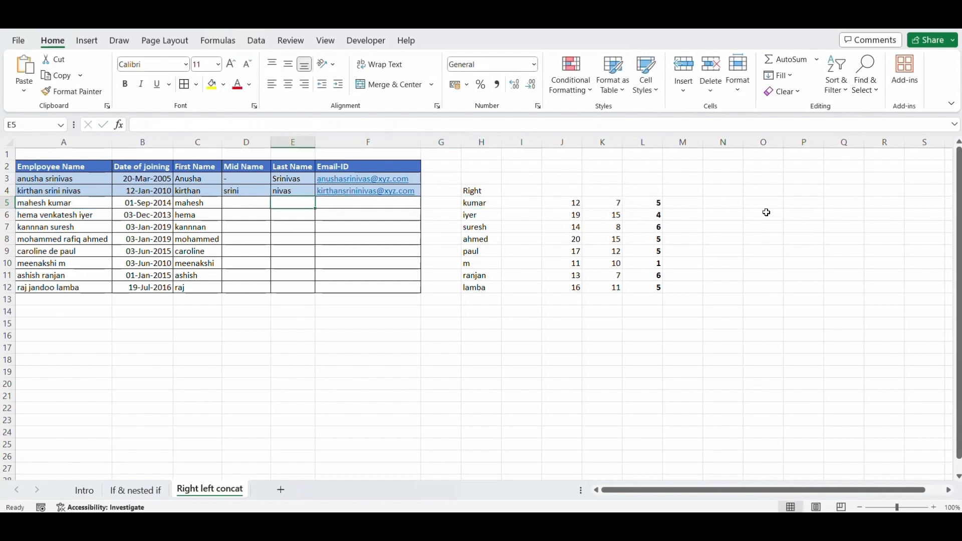
pyautogui.write('=')
pyautogui.hotkey('ctrl', 'v')
pyautogui.press('Return')
# - Copy the E5 last-name formula down the Last Name column to E12
pyautogui.press('Up')
pyautogui.hotkey('ctrl', 'c')
pyautogui.press('Left')
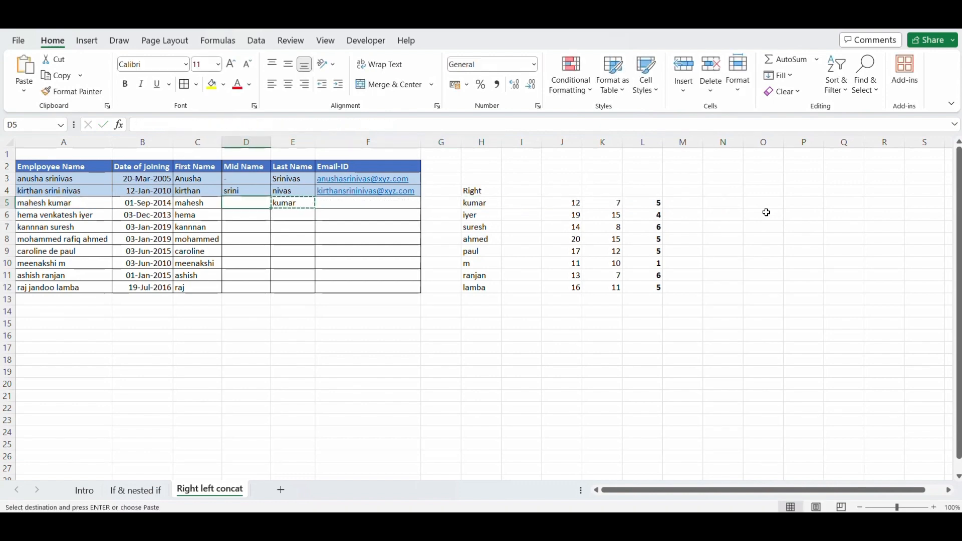
pyautogui.press('Left')
pyautogui.hotkey('ctrl', 'Down')
pyautogui.press('Right')
pyautogui.press('Right')
pyautogui.hotkey('ctrl', 'shift', 'Up')
pyautogui.press('Return')
# - Clear the helper range H4:L12 beside the employee table
pyautogui.press('Right')
pyautogui.press('Right')
pyautogui.press('Right')
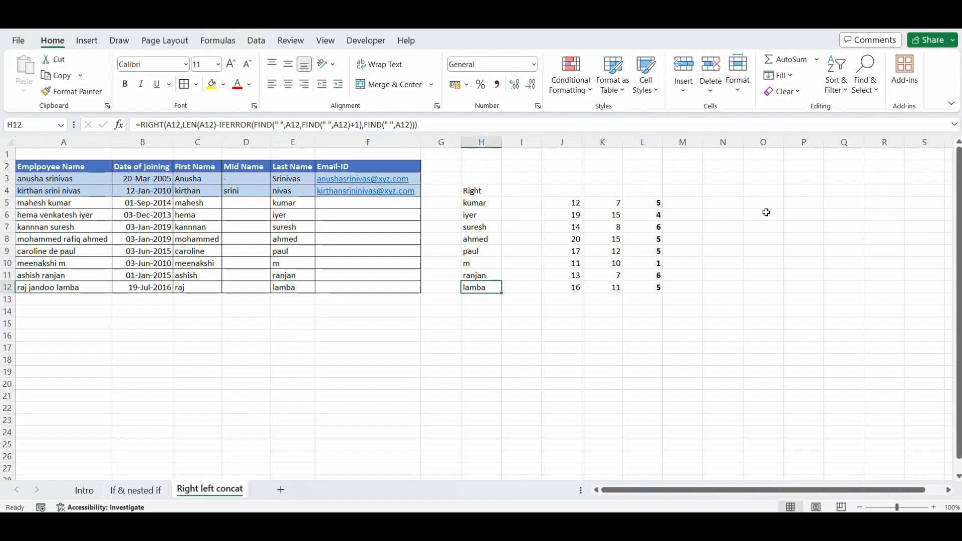
pyautogui.hotkey('ctrl', 'Up')
pyautogui.hotkey('ctrl', 'shift', 'Down')
pyautogui.hotkey('ctrl', 'shift', 'Right')
pyautogui.press('Delete')
pyautogui.hotkey('ctrl', 'Left')
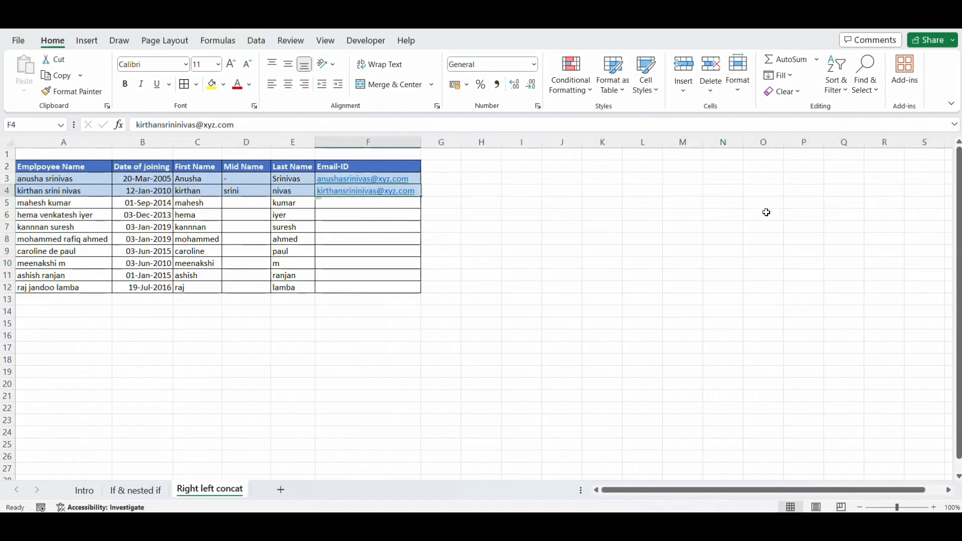
# - Compare rows 5 and 6 to examine how names with and without a middle name differ
pyautogui.hotkey('ctrl', 'Left')
pyautogui.press('Down')
pyautogui.hotkey('ctrl', 'Right')
pyautogui.press('Right')
pyautogui.press('Right')
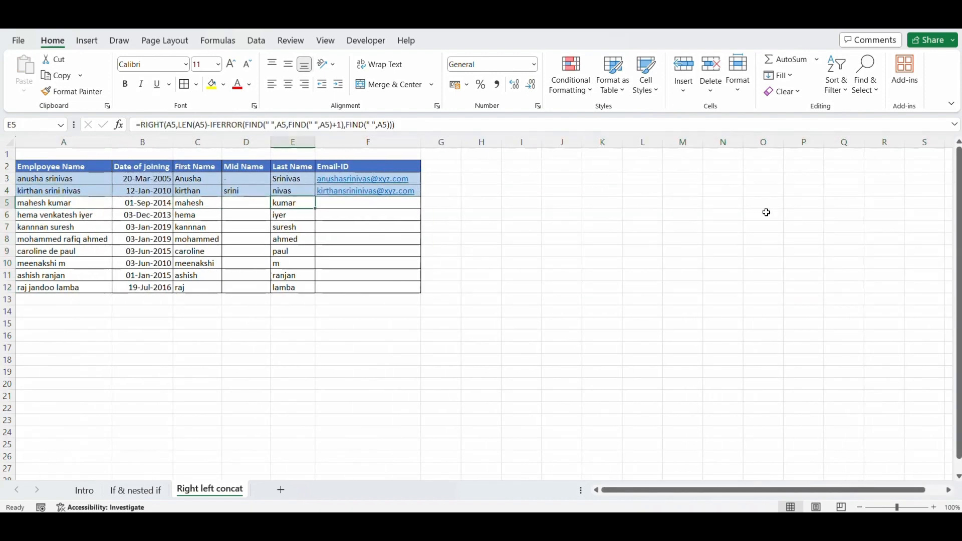
pyautogui.press('Left')
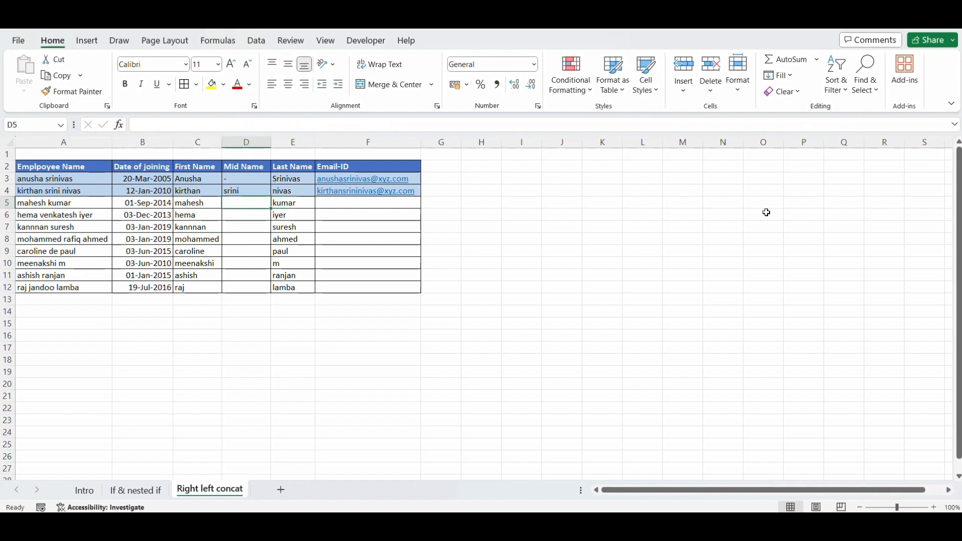
pyautogui.press('Down')
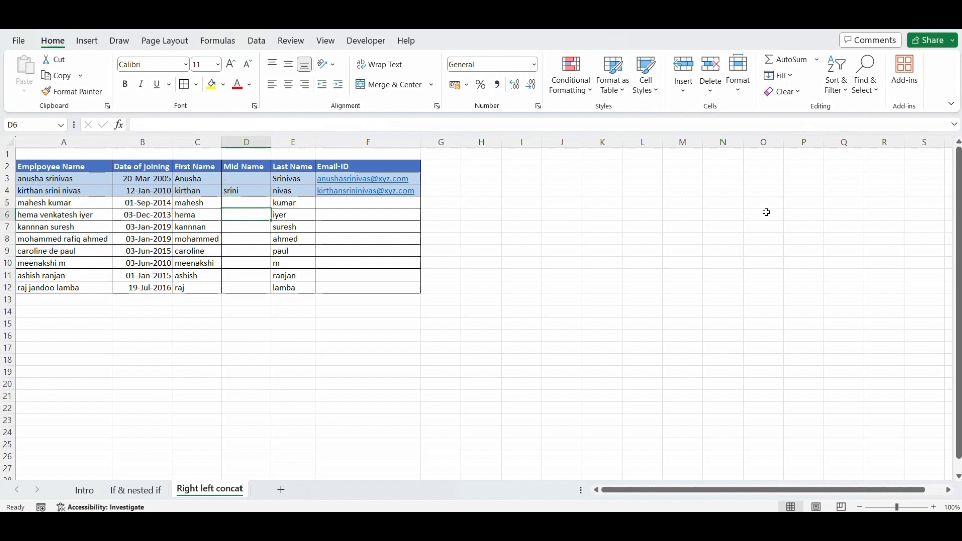
pyautogui.hotkey('shift', 'space')
pyautogui.press('Up')
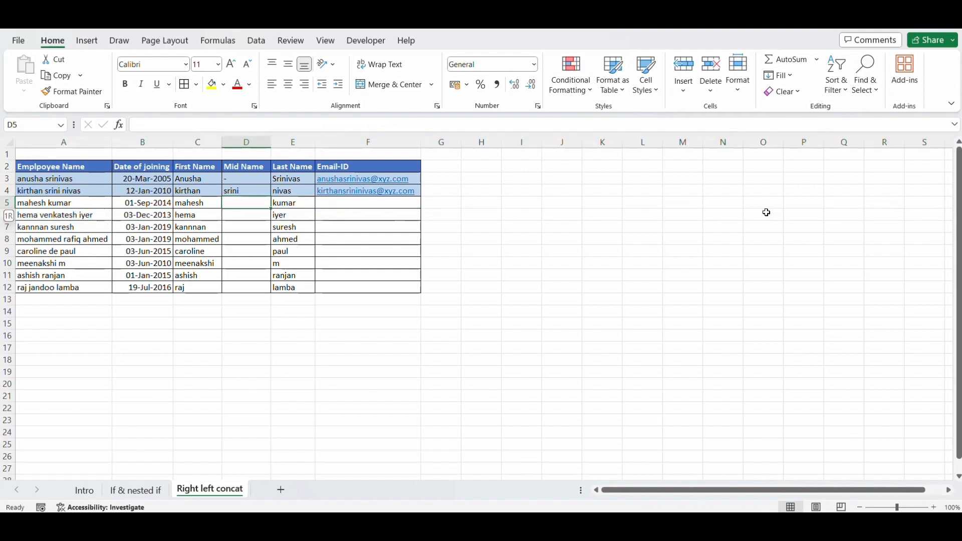
pyautogui.hotkey('shift', 'space')
pyautogui.press('Down')
pyautogui.press('Down')
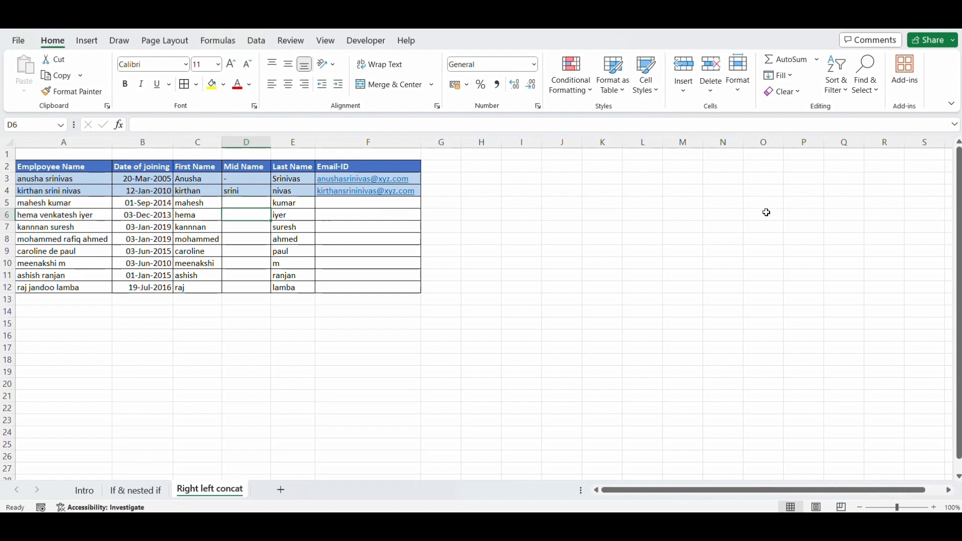
pyautogui.hotkey('shift', 'space')
pyautogui.press('Up')
pyautogui.hotkey('shift', 'space')
pyautogui.press('Down')
pyautogui.press('Right')
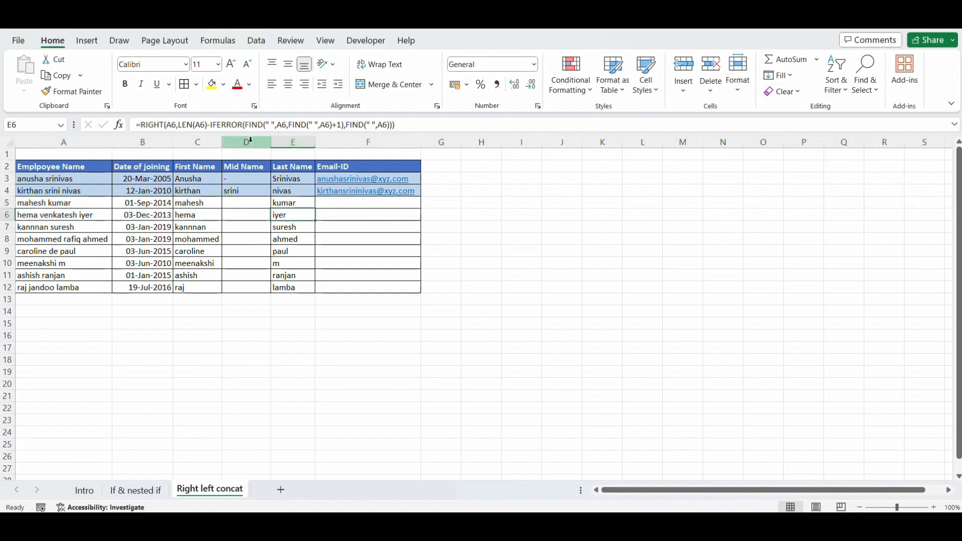
pyautogui.hotkey('shift', 'space')
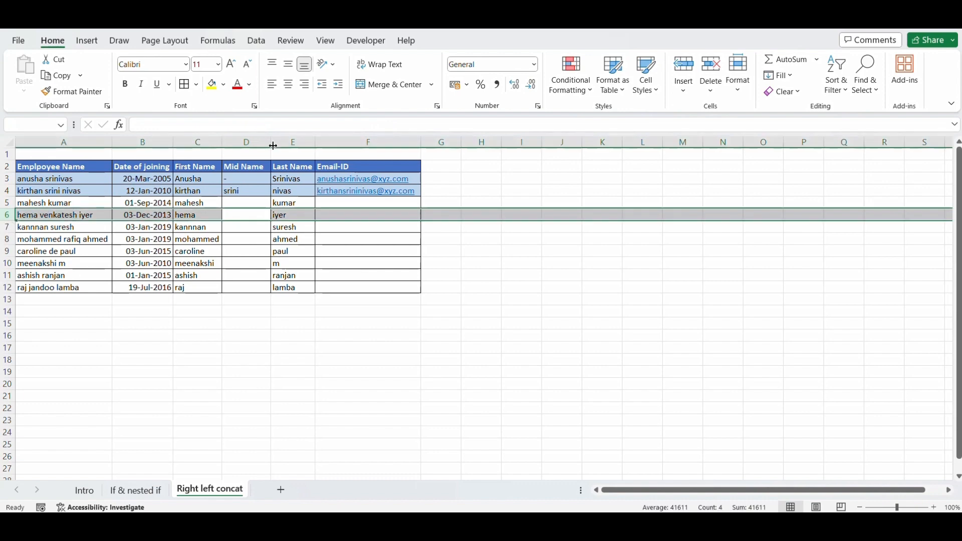
# - Enter the helper heading "1st space" in K5
pyautogui.press('Right')
pyautogui.press('Right')
pyautogui.press('Right')
pyautogui.press('Right')
pyautogui.press('Right')
pyautogui.press('Right')
pyautogui.press('Up')
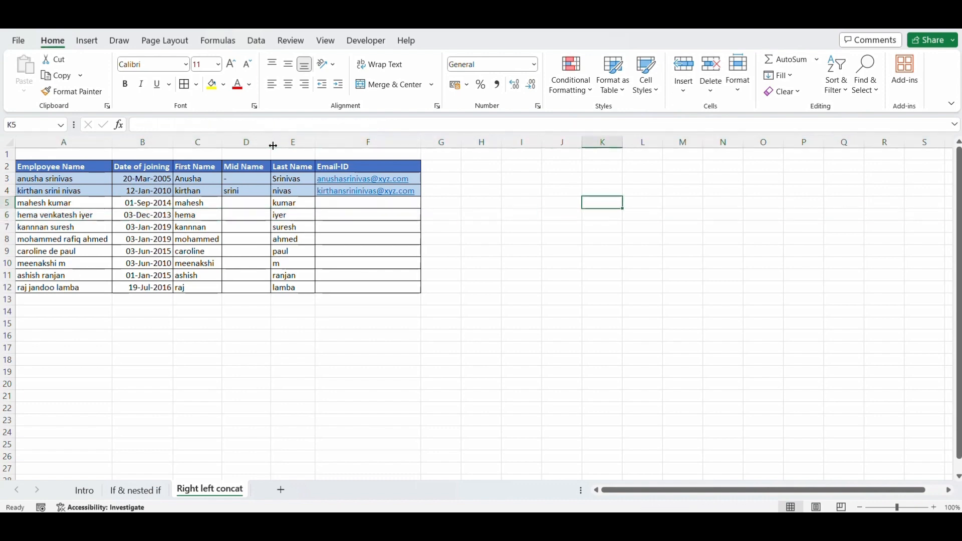
pyautogui.write('1st spac')
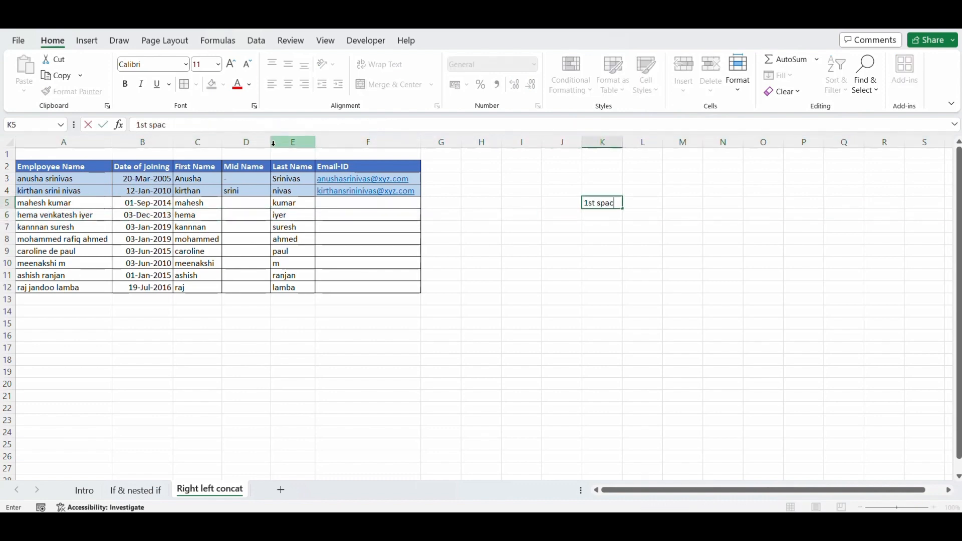
pyautogui.write('e')
pyautogui.press('Return')
# - Enter =FIND(" ",A6) in K6 to locate the first space in the row 6 employee name
pyautogui.hotkey('shift', 'space')
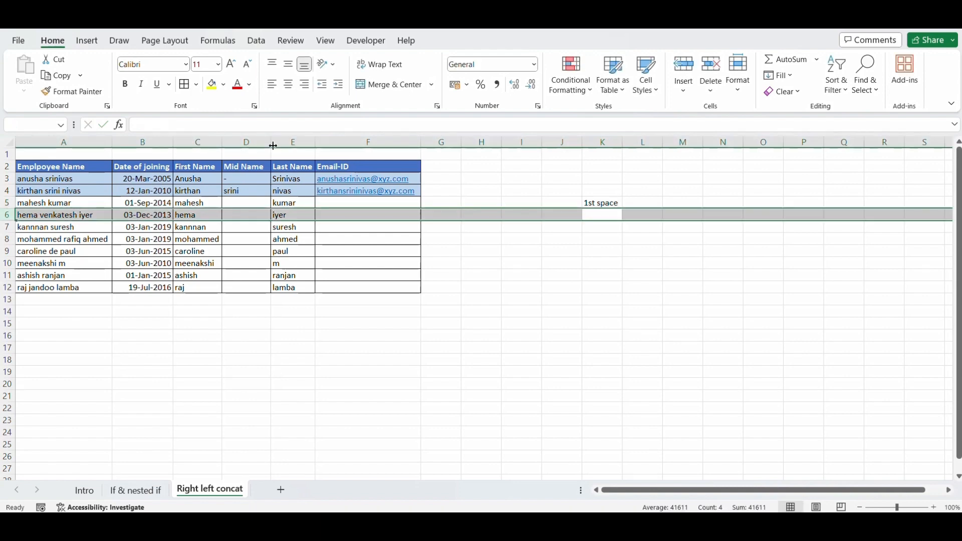
pyautogui.write('=find')
pyautogui.press('Tab')
pyautogui.press('Left')
pyautogui.press('Left')
pyautogui.press('Left')
pyautogui.press('Left')
pyautogui.press('Left')
pyautogui.press('Left')
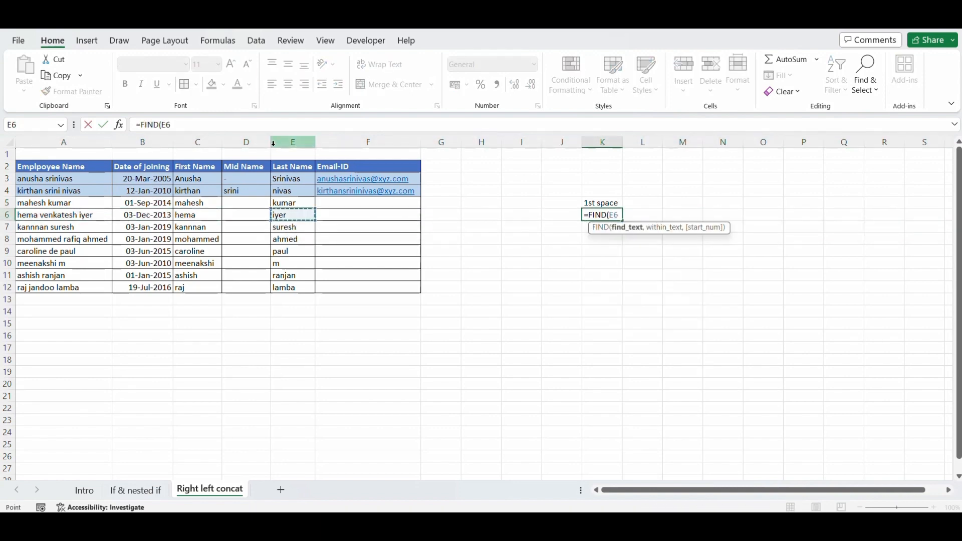
pyautogui.press('Left')
pyautogui.press('Left')
pyautogui.press('Left')
pyautogui.press('Left')
pyautogui.write('"')
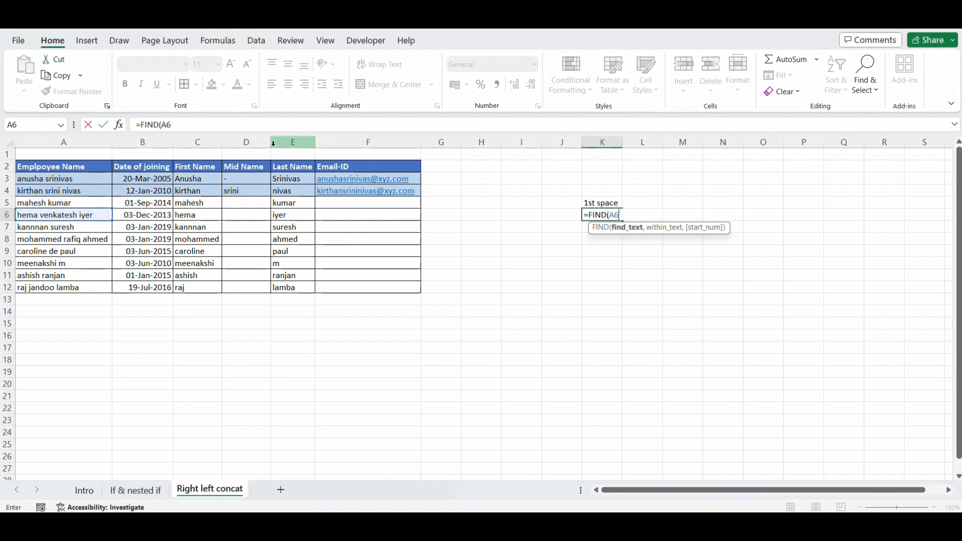
pyautogui.press('BackSpace')
pyautogui.press('BackSpace')
pyautogui.write('" ",')
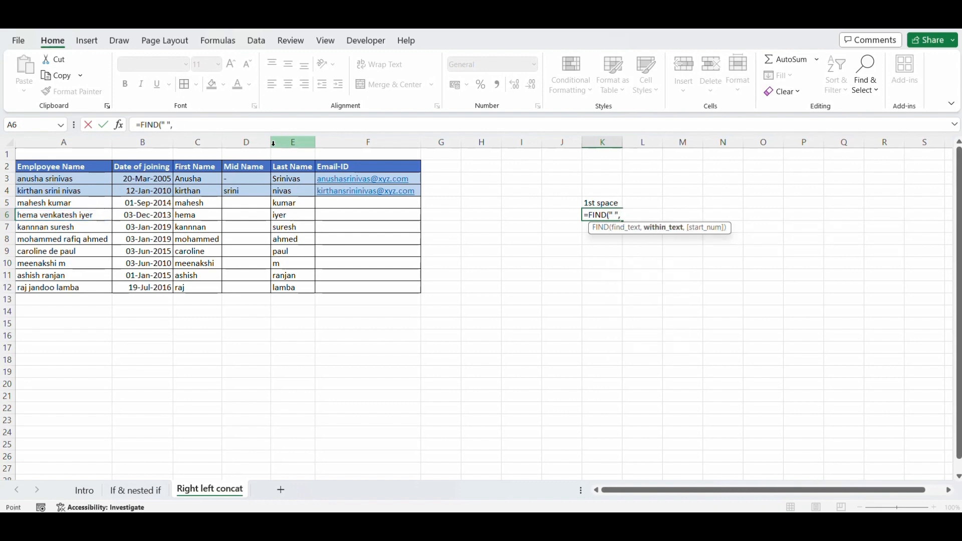
pyautogui.press('Left')
pyautogui.press('Left')
pyautogui.press('Left')
pyautogui.press('Left')
pyautogui.press('Left')
pyautogui.press('Left')
pyautogui.press('Left')
pyautogui.press('Left')
pyautogui.press('Left')
pyautogui.press('Left')
pyautogui.press('Return')
pyautogui.press('Up')
pyautogui.press('Right')
pyautogui.press('Up')
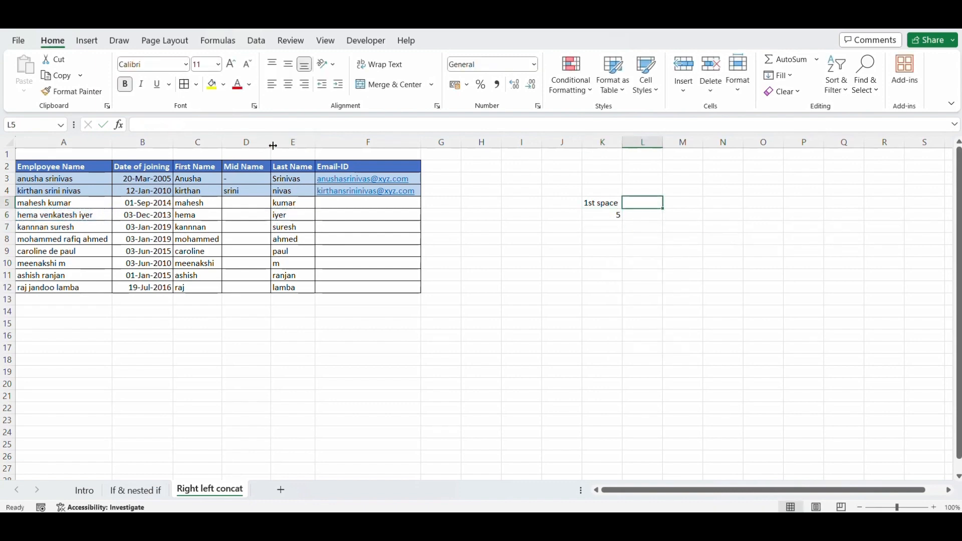
pyautogui.write('2nd spac')
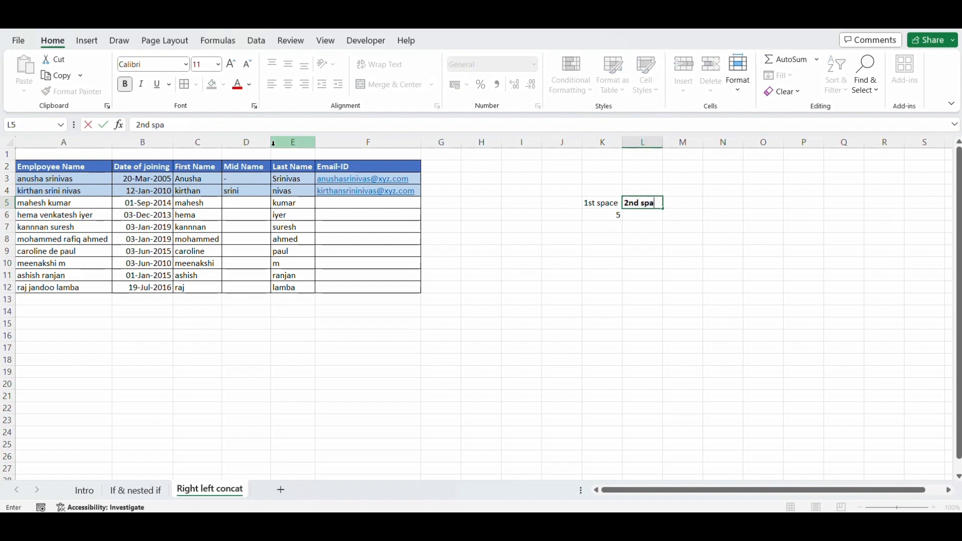
pyautogui.press('Escape')
# - Begin a MID formula in D6 to examine which arguments the function needs, and discard it
pyautogui.press('Left')
pyautogui.press('Left')
pyautogui.press('Left')
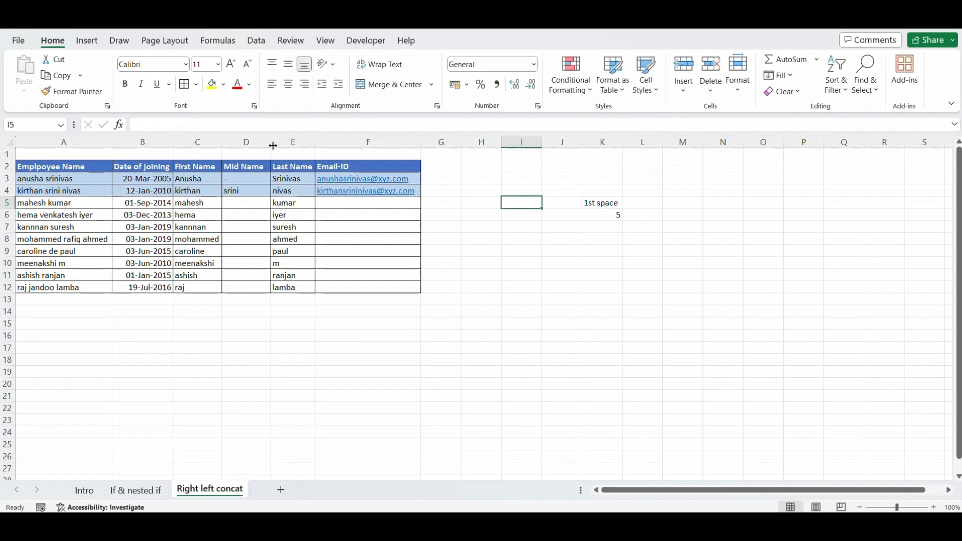
pyautogui.press('Left')
pyautogui.press('Left')
pyautogui.press('Left')
pyautogui.press('Left')
pyautogui.press('Left')
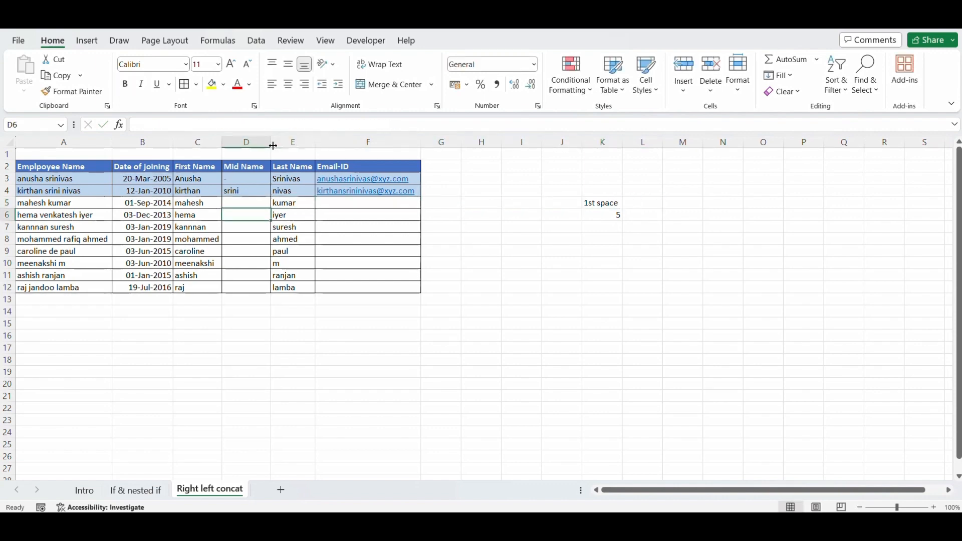
pyautogui.hotkey('shift', 'space')
pyautogui.press('Down')
pyautogui.write('=mid')
pyautogui.press('Tab')
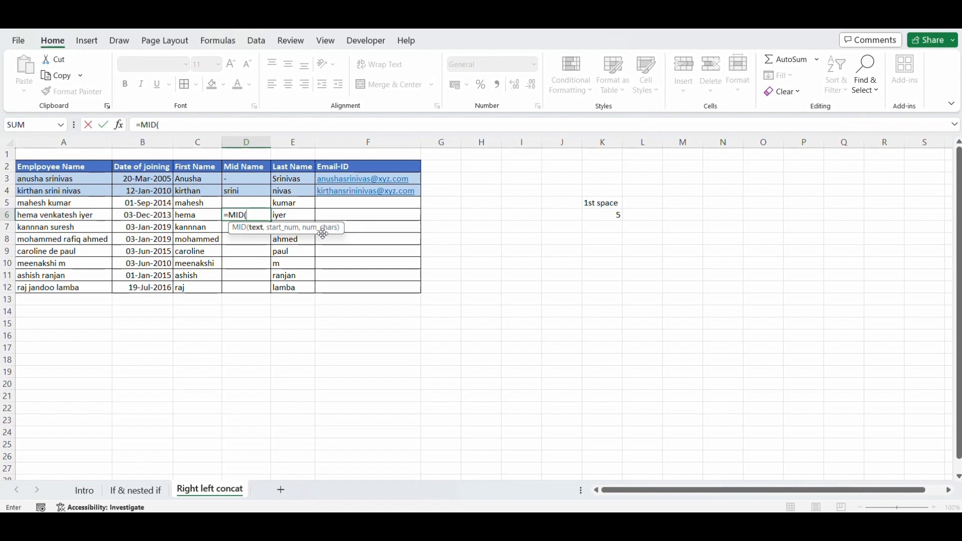
pyautogui.press('Escape')
# - Replace the helper heading in K5 with "Start"
pyautogui.press('Right')
pyautogui.press('Right')
pyautogui.press('Right')
pyautogui.press('Right')
pyautogui.press('Right')
pyautogui.press('Right')
pyautogui.press('Right')
pyautogui.press('Up')
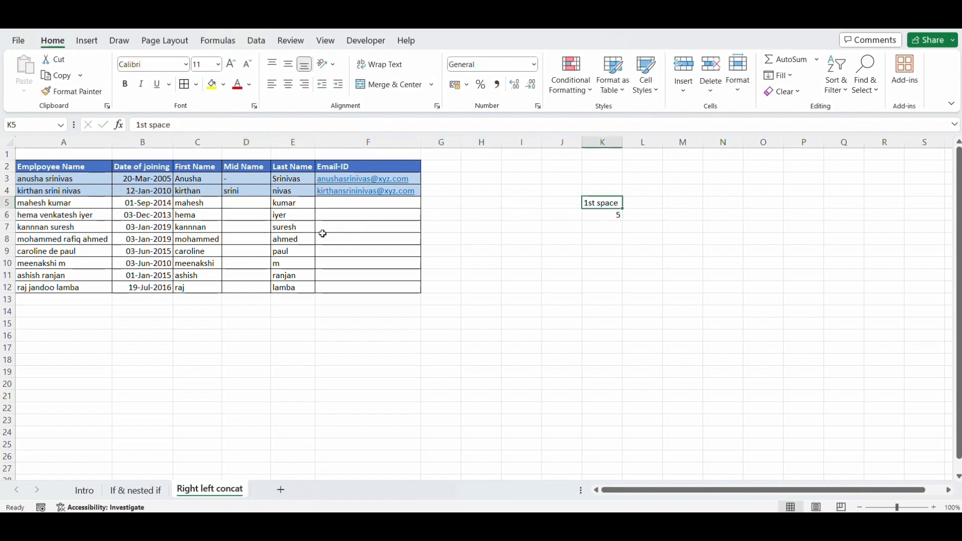
pyautogui.write('Start')
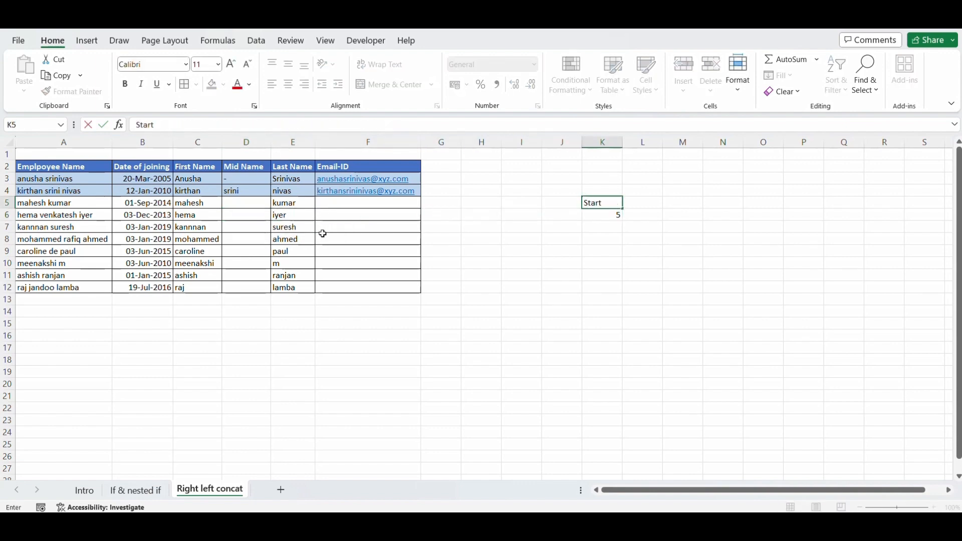
pyautogui.press('Return')
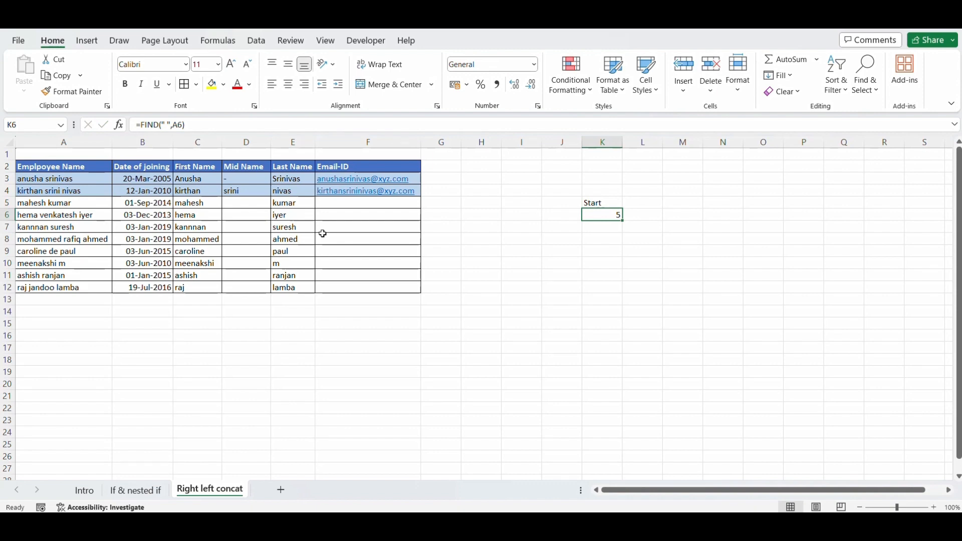
# - Enter the helper heading "Num of char." in L5
pyautogui.press('Up')
pyautogui.press('Right')
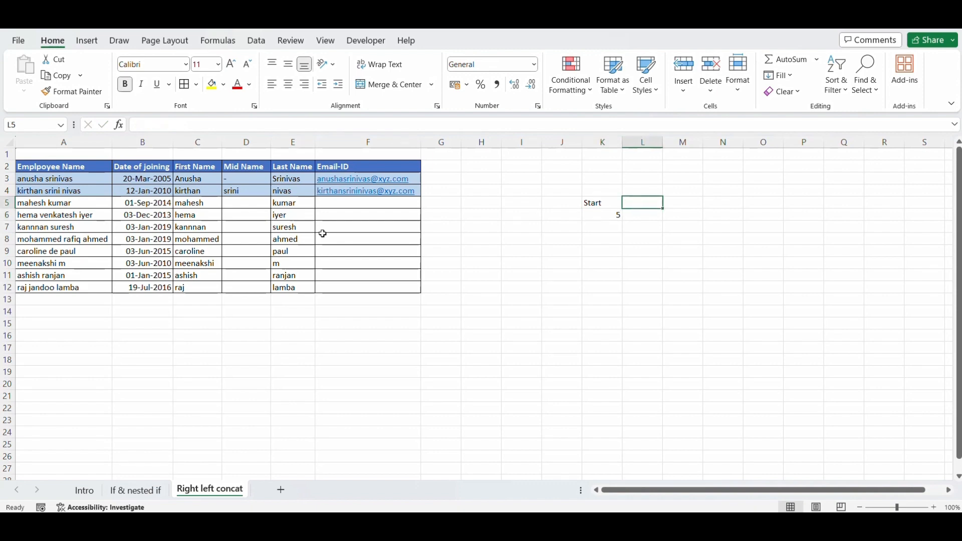
pyautogui.write('Num of')
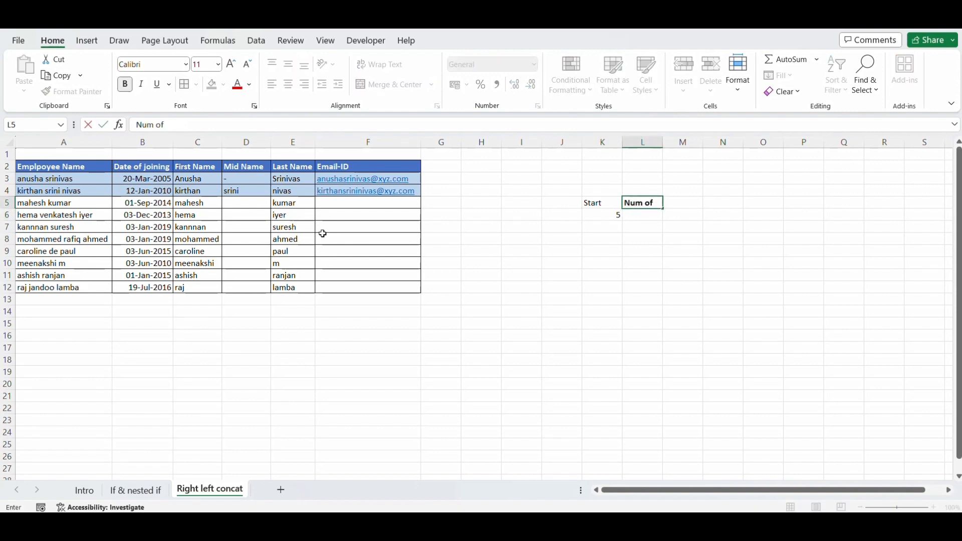
pyautogui.write(' char.')
pyautogui.press('Return')
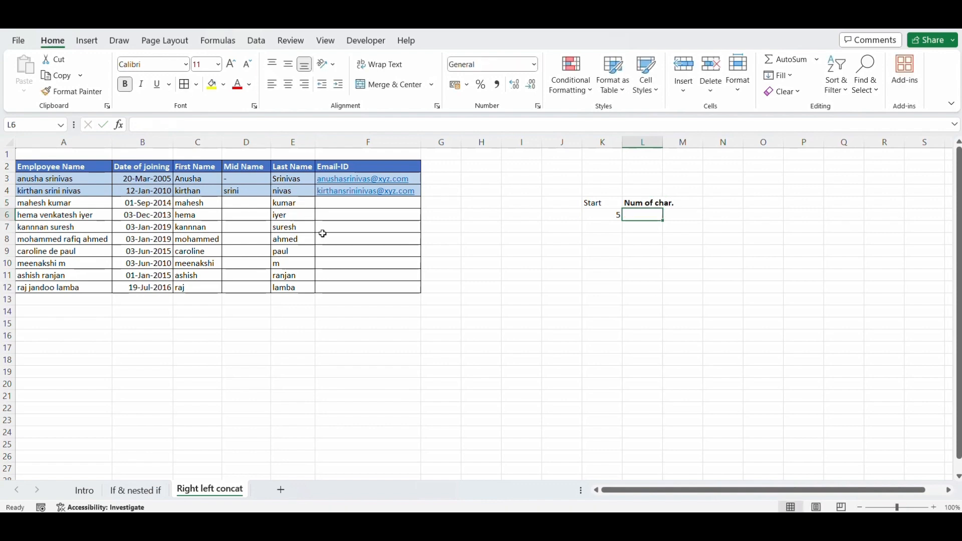
# - Enter the helper heading "2nd space" in N5
pyautogui.hotkey('shift', 'Home')
pyautogui.hotkey('shift', 'BackSpace')
pyautogui.press('Up')
pyautogui.press('Right')
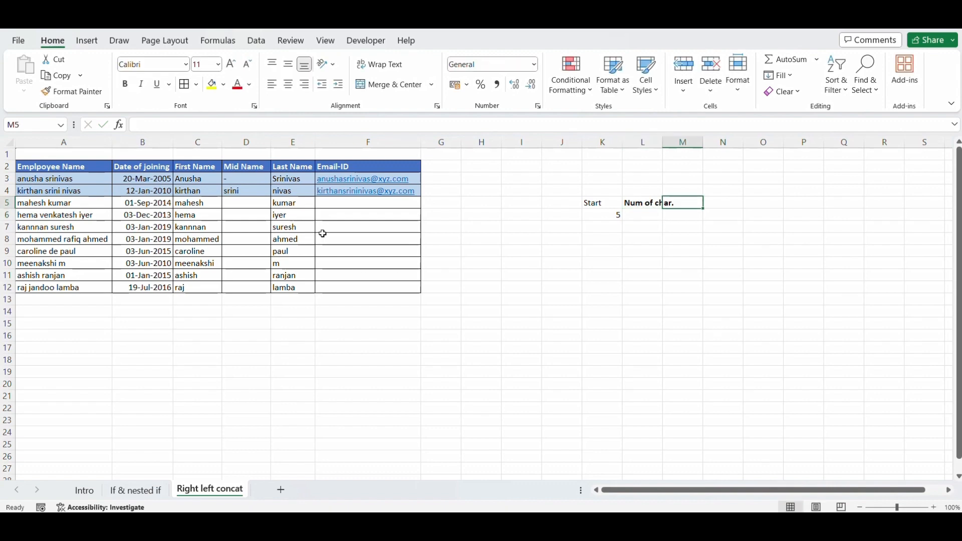
pyautogui.press('Right')
pyautogui.write('2nd space')
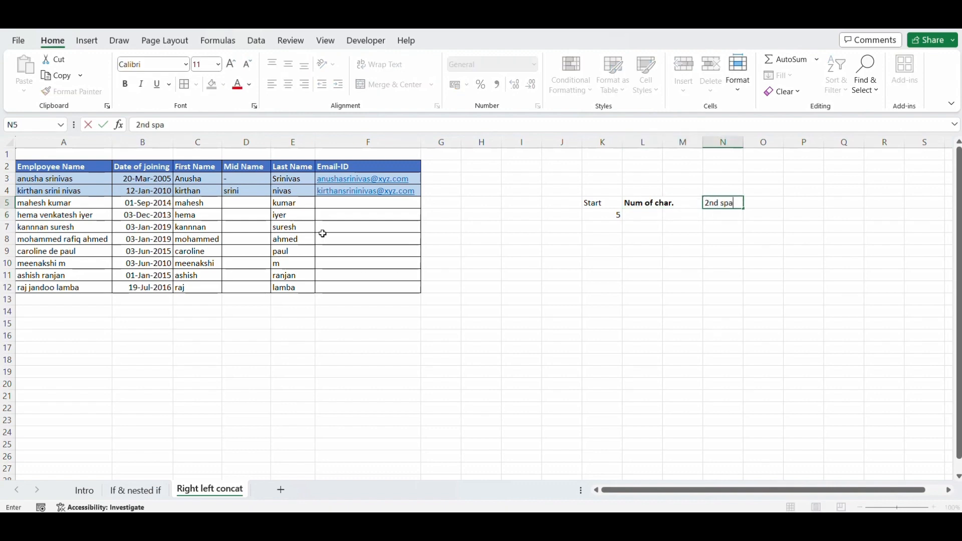
pyautogui.press('Return')
# - Enter =FIND(" ",A6,FIND(" ",A6)+1) in N6 to locate the second space, and dismiss the battery saver notification
pyautogui.write('=FIND(')
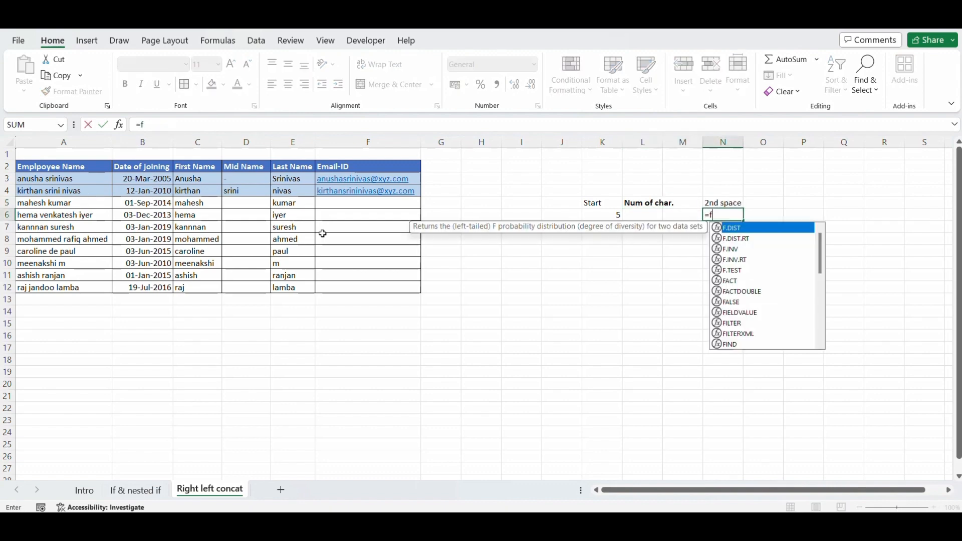
pyautogui.write('" ",')
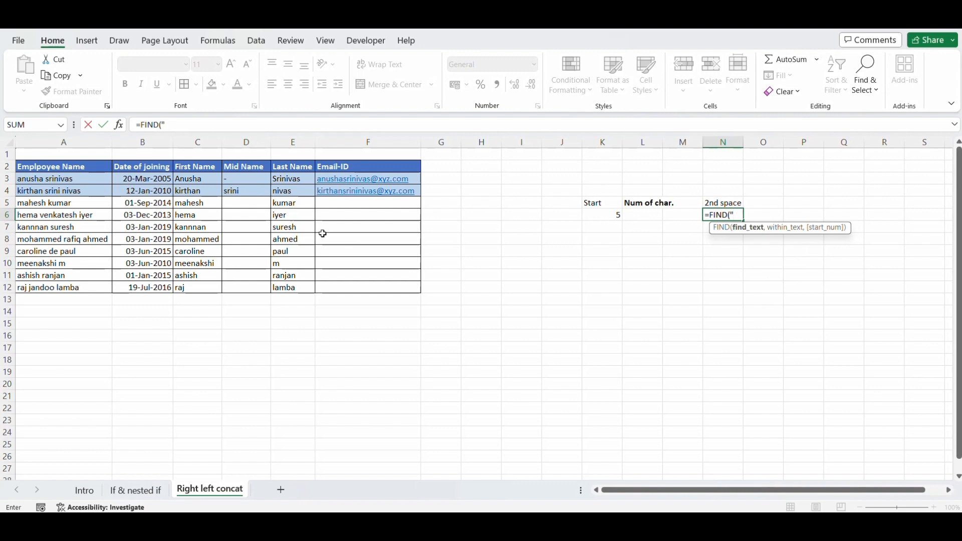
pyautogui.hotkey('ctrl', 'Left')
pyautogui.hotkey('ctrl', 'Left')
pyautogui.hotkey('ctrl', 'Left')
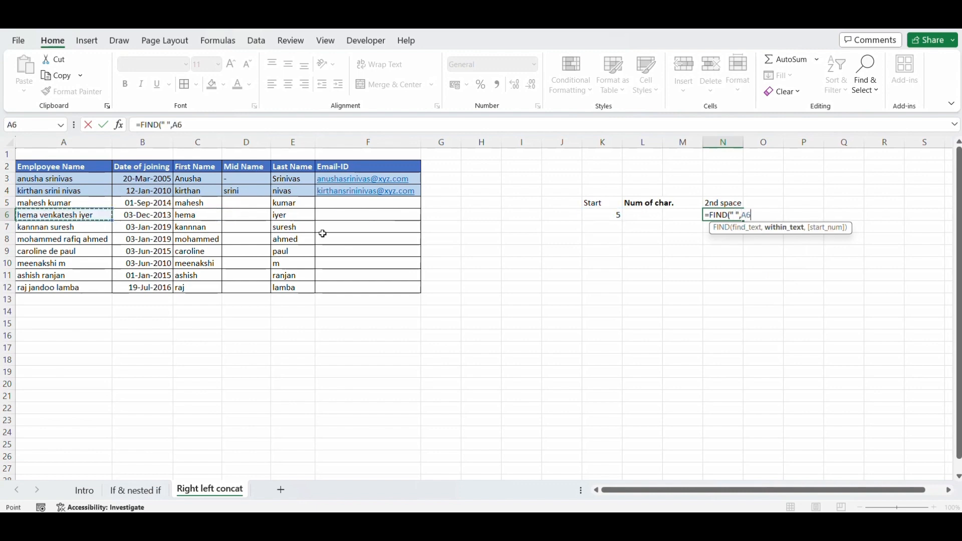
pyautogui.write(',')
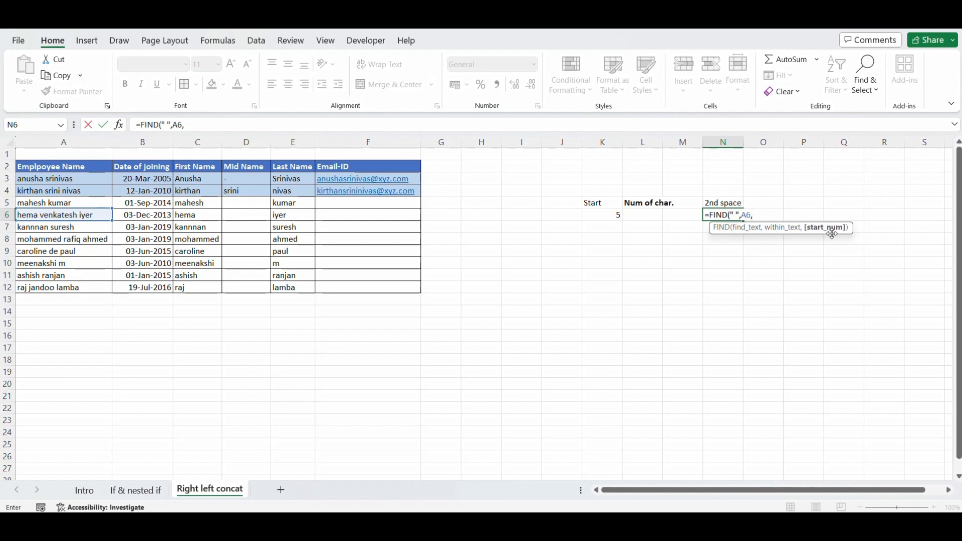
pyautogui.write('FIND(" "')
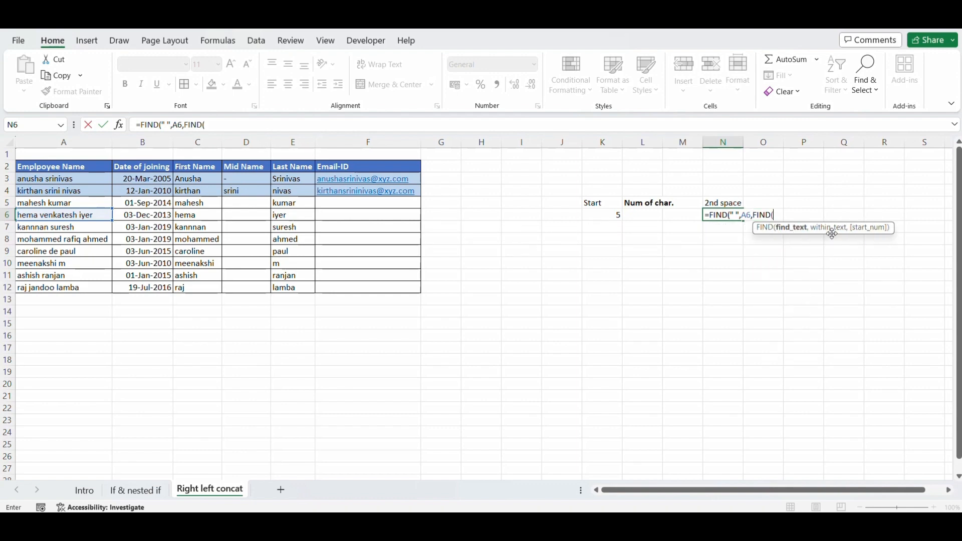
pyautogui.write(',')
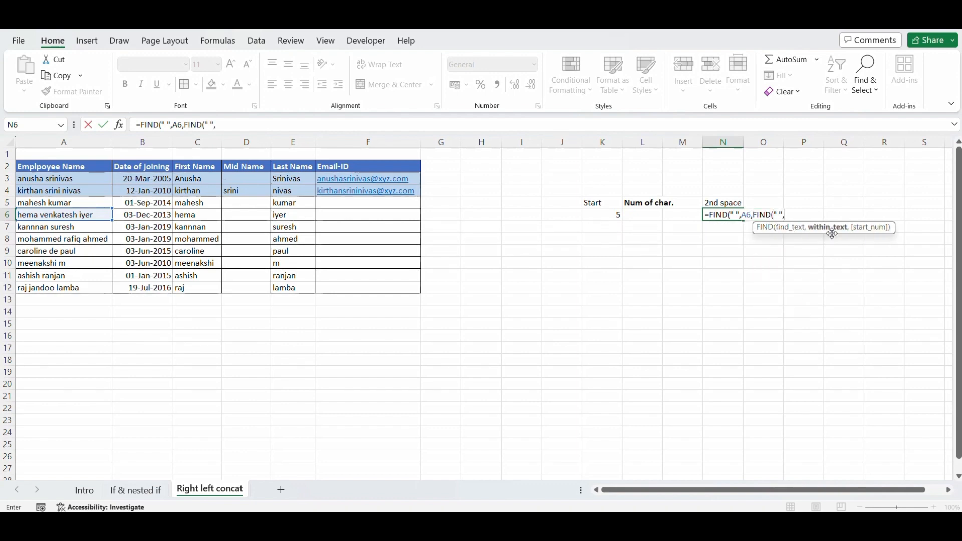
pyautogui.hotkey('ctrl', 'Left')
pyautogui.hotkey('ctrl', 'Left')
pyautogui.hotkey('ctrl', 'Left')
pyautogui.hotkey('ctrl', 'Left')
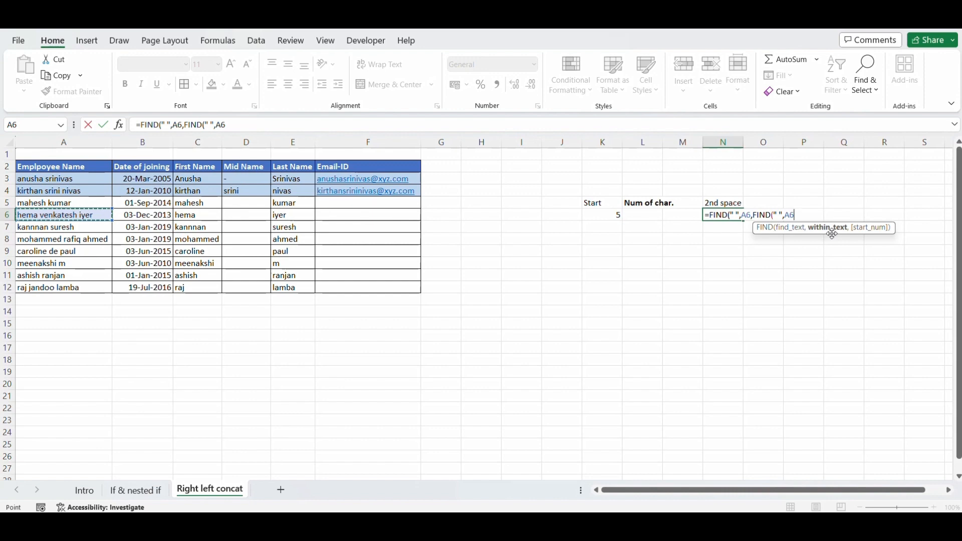
pyautogui.write(')+')
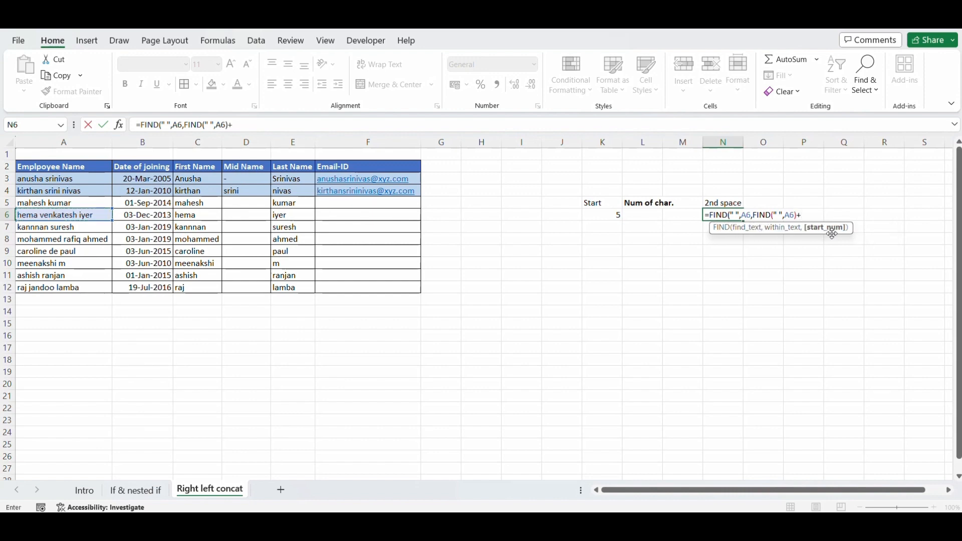
pyautogui.write('1)')
pyautogui.press('Return')
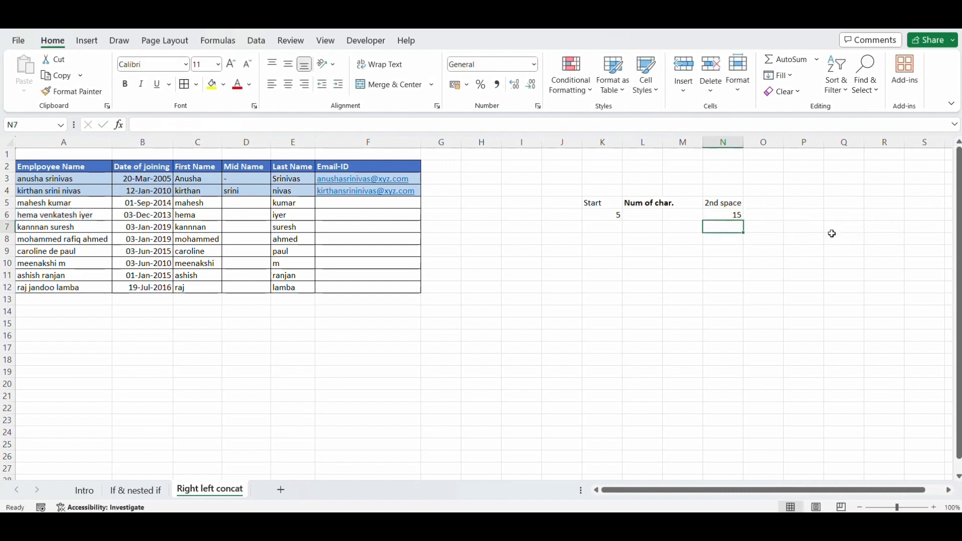
pyautogui.press('Up')
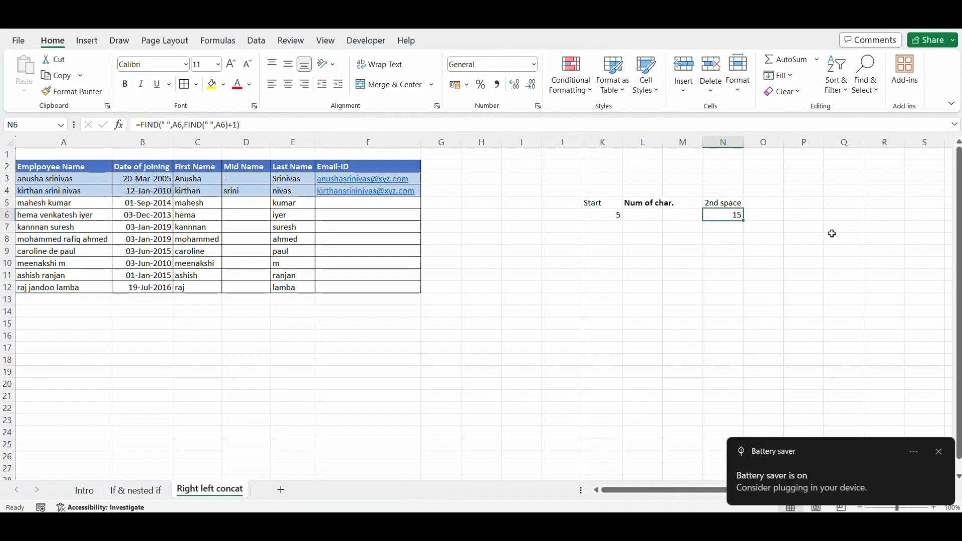
pyautogui.click(939, 452)
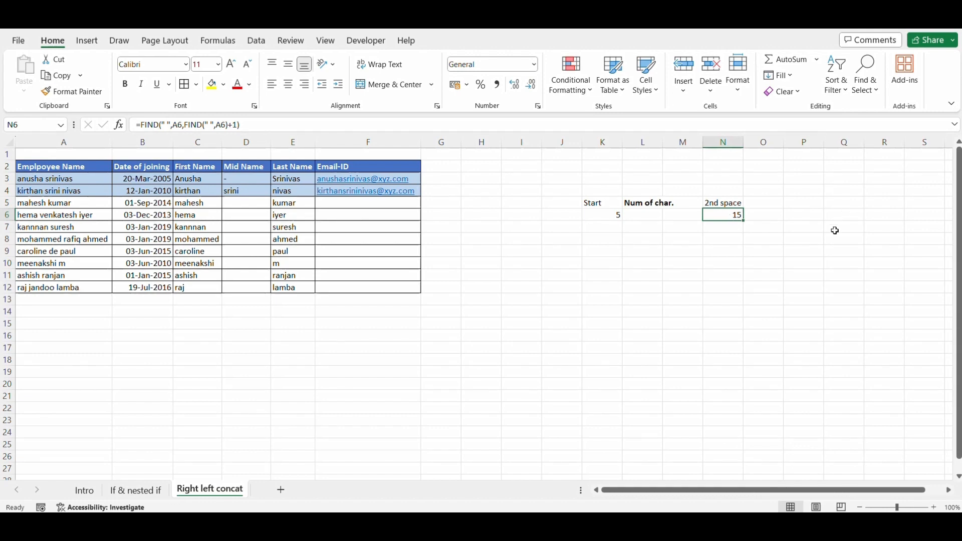
# - Add 1 to the Start formula in K6, making it =FIND(" ",A6)+1
pyautogui.press('Left')
pyautogui.press('Left')
pyautogui.press('Left')
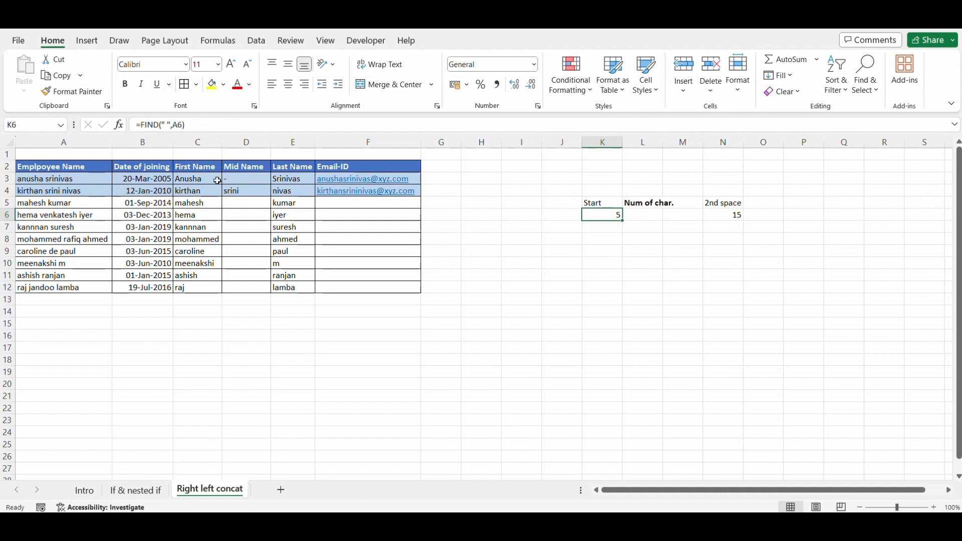
pyautogui.click(216, 128)
pyautogui.write('+1')
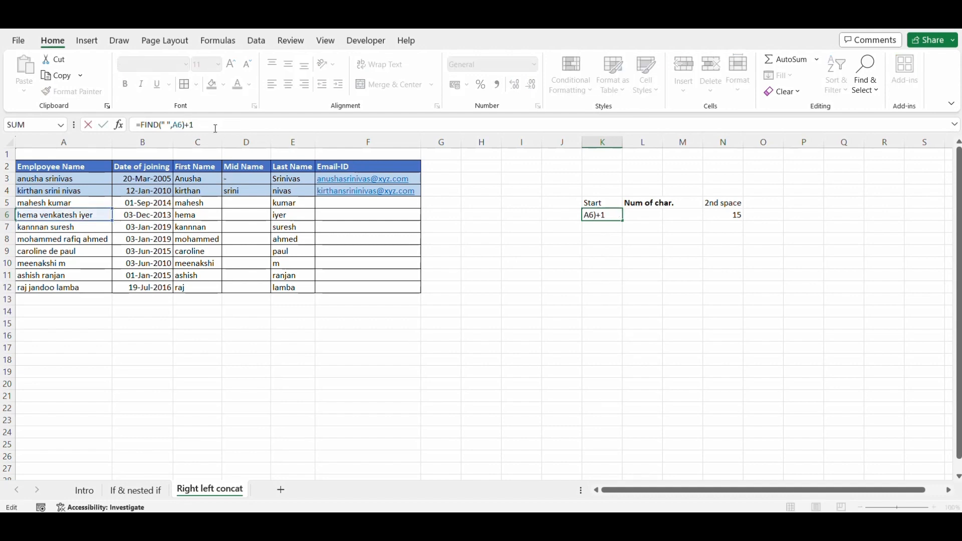
pyautogui.press('Return')
pyautogui.press('Up')
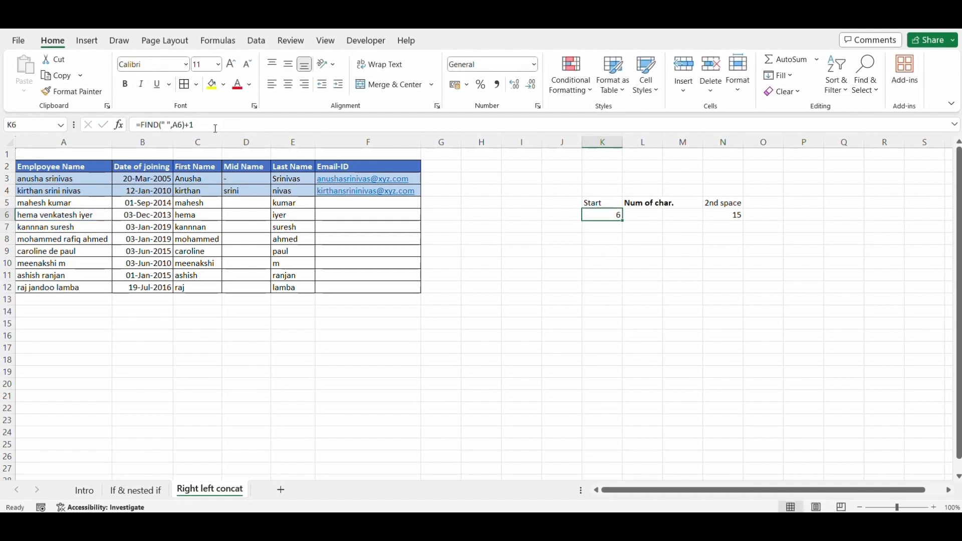
# - Enter =N6-K6 in L6 to calculate the number of middle-name characters
pyautogui.press('Right')
pyautogui.press('Right')
pyautogui.press('Right')
pyautogui.press('Left')
pyautogui.press('Left')
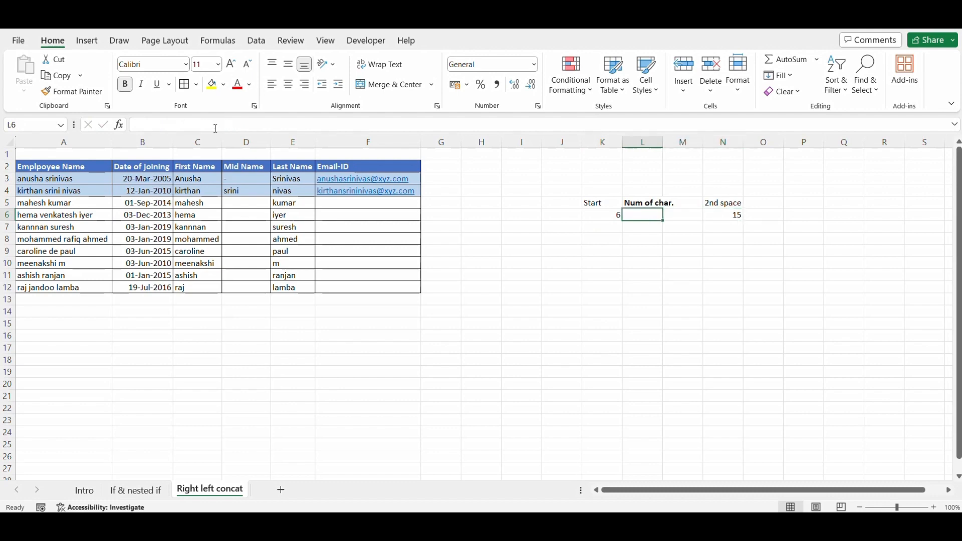
pyautogui.write('=N6-K6')
pyautogui.press('Return')
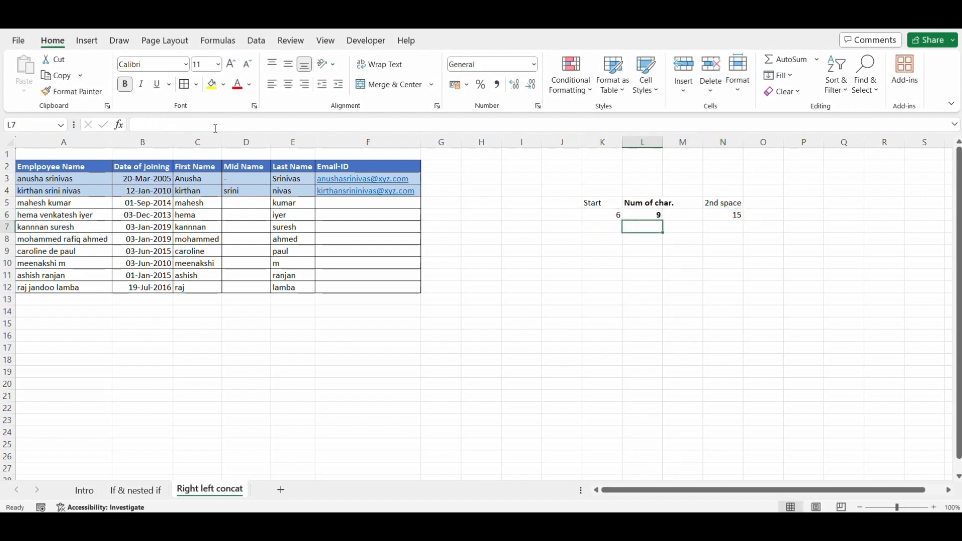
# - Subtract 1 from the second-space formula in N6, making it =FIND(" ",A6,FIND(" ",A6)+1)-1
pyautogui.press('Up')
pyautogui.press('Right')
pyautogui.press('Right')
pyautogui.click(284, 124)
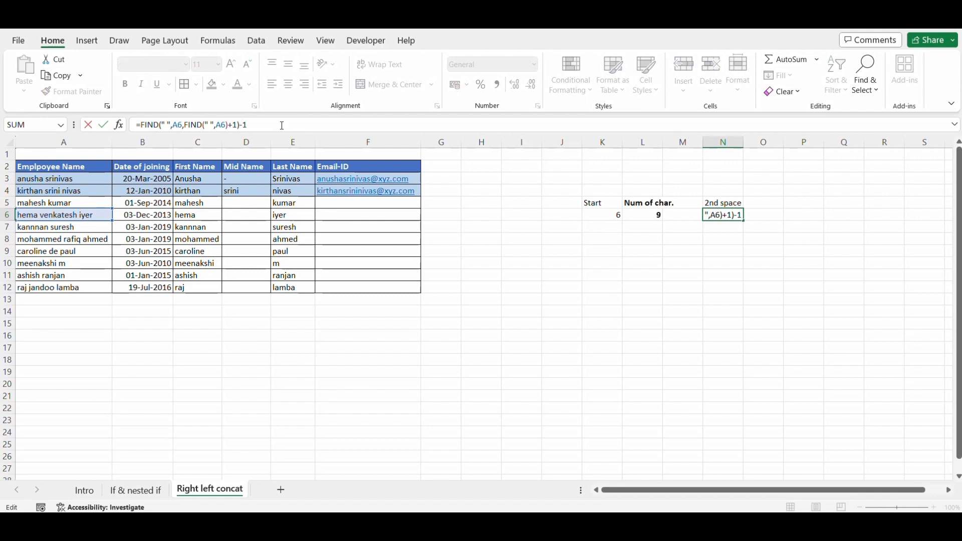
pyautogui.press('Return')
pyautogui.press('Up')
pyautogui.press('Left')
pyautogui.press('Left')
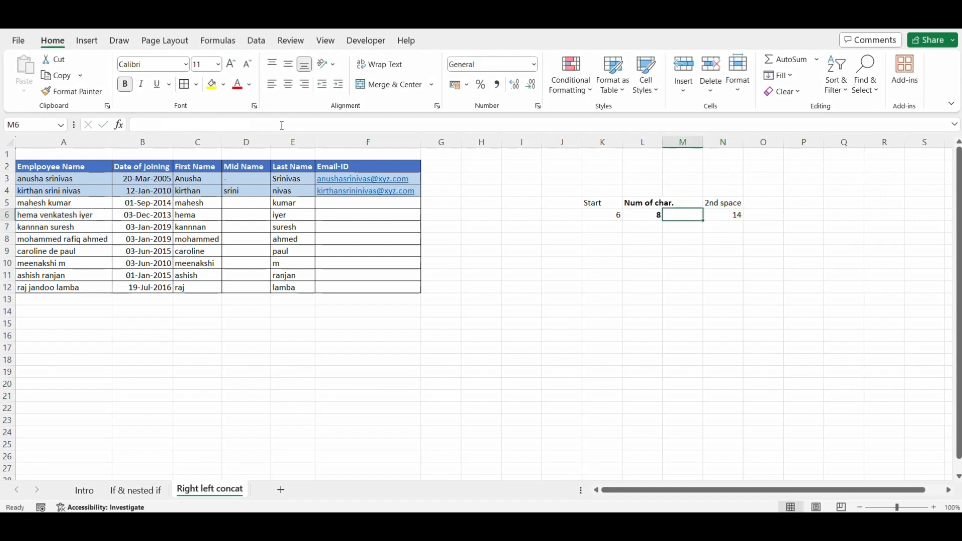
# - Label cell I5 as Mid
pyautogui.press('Left')
pyautogui.press('Left')
pyautogui.press('Left')
pyautogui.press('Up')
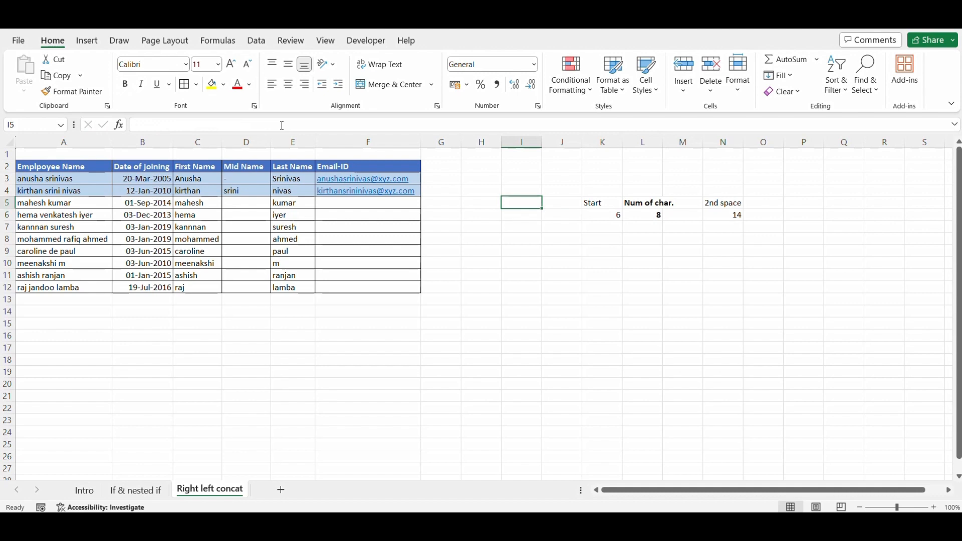
pyautogui.write('Mid')
pyautogui.press('Return')
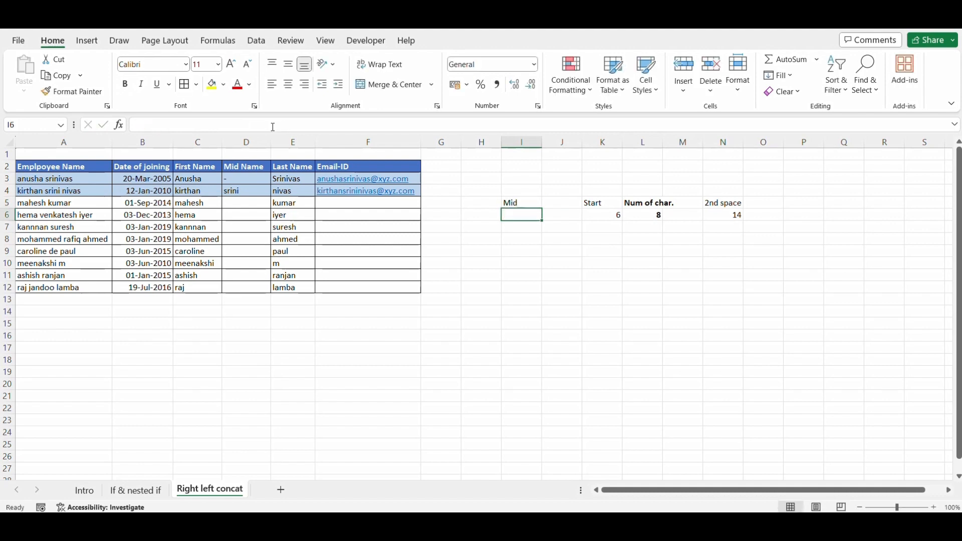
# - Enter =MID(A6,K6,L6) in I6 to extract the middle name using the start position and character count cells
pyautogui.write('=mid')
pyautogui.press('Tab')
pyautogui.hotkey('ctrl', 'Left')
pyautogui.hotkey('ctrl', 'Left')
pyautogui.hotkey('ctrl', 'Left')
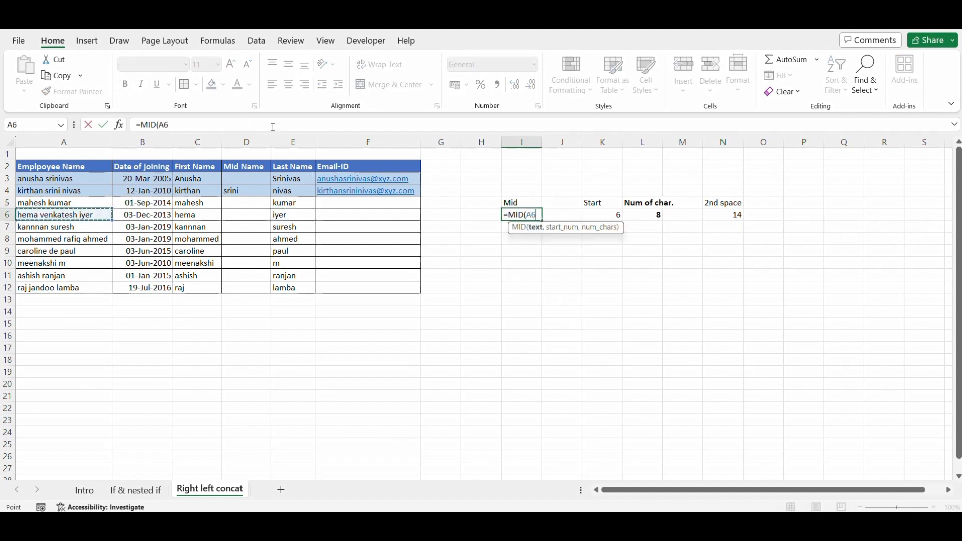
pyautogui.write(',')
pyautogui.press('Right')
pyautogui.press('Right')
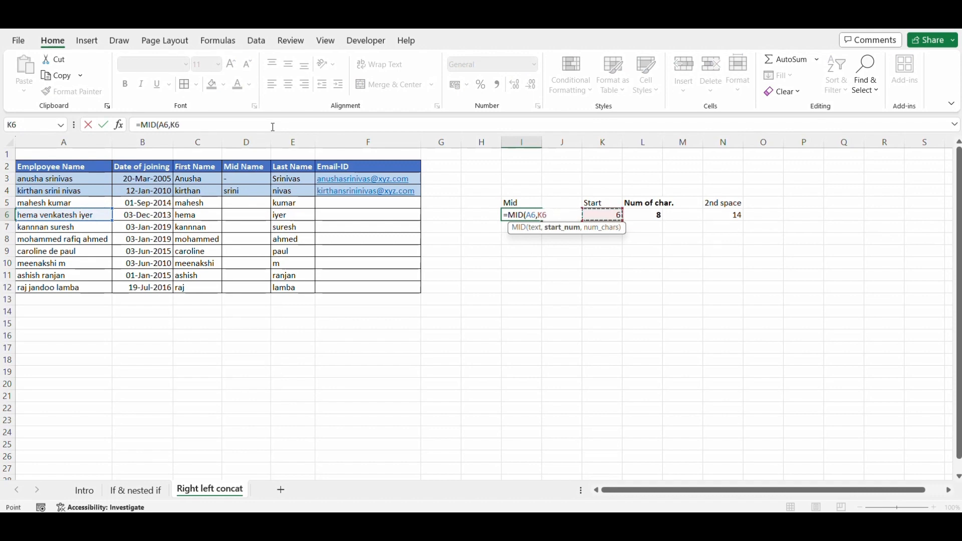
pyautogui.write(',')
pyautogui.press('Right')
pyautogui.press('Right')
pyautogui.press('Right')
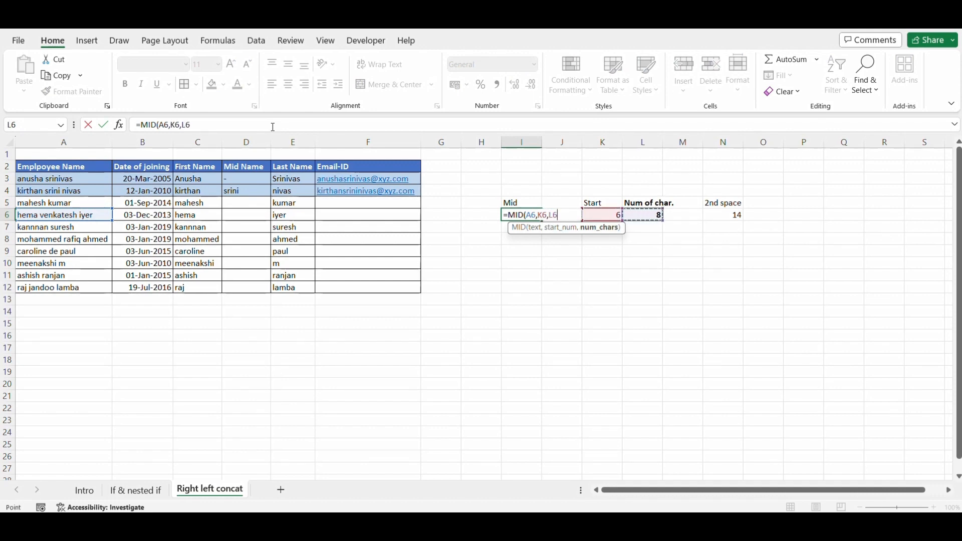
pyautogui.press('Return')
# - Copy the MID formula from I6 into I7:I12
pyautogui.press('Up')
pyautogui.hotkey('ctrl', 'c')
pyautogui.press('Down')
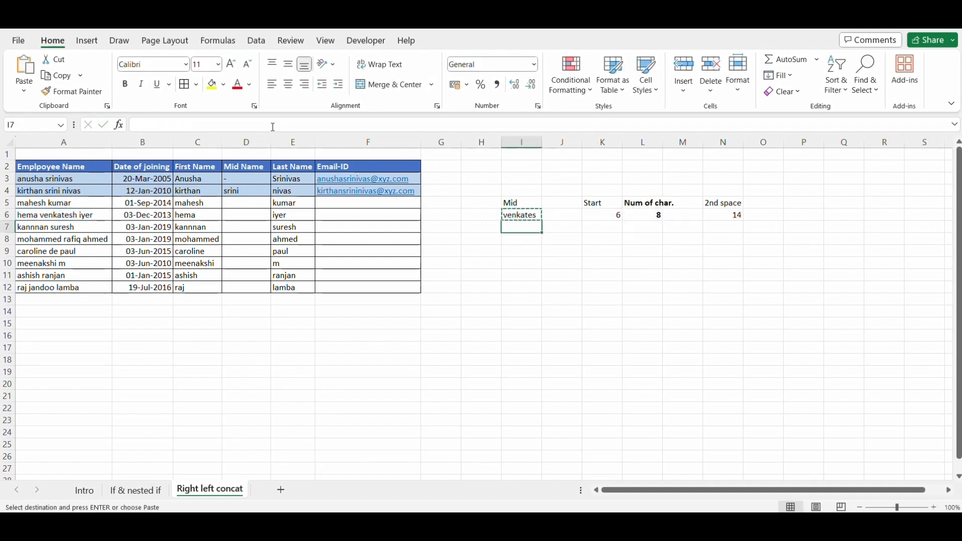
pyautogui.press('Return')
pyautogui.hotkey('ctrl', 'c')
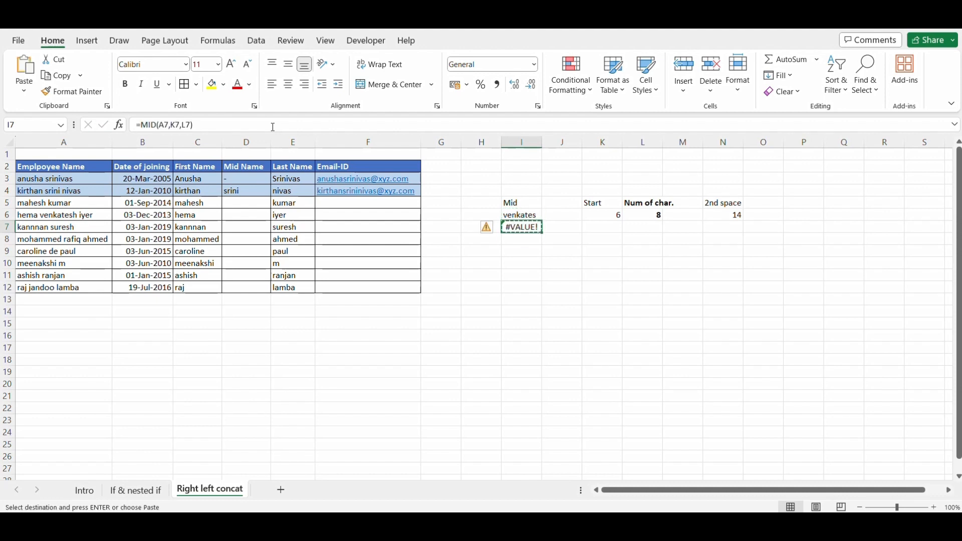
pyautogui.hotkey('shift', 'Down')
pyautogui.hotkey('shift', 'Down')
pyautogui.hotkey('shift', 'Down')
pyautogui.hotkey('shift', 'Down')
pyautogui.hotkey('shift', 'Down')
pyautogui.press('Return')
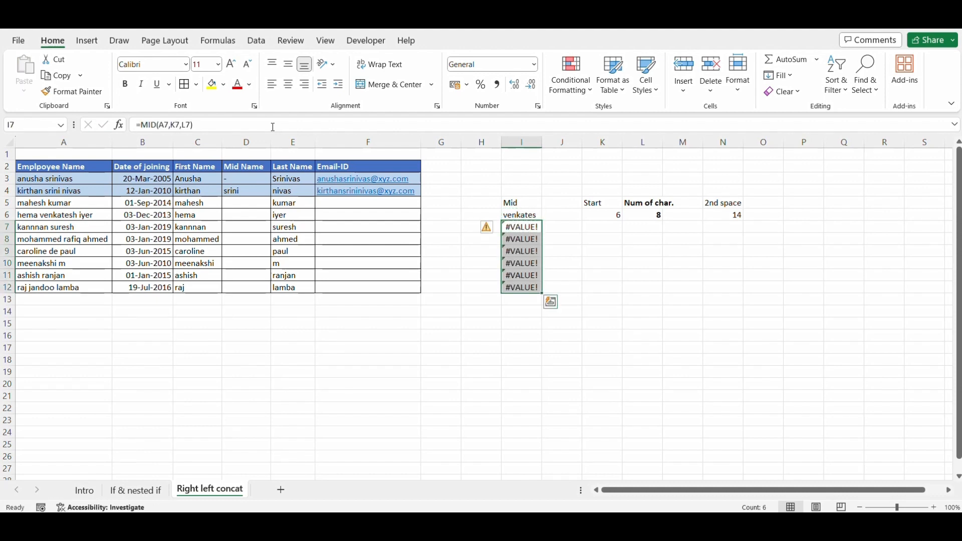
# - Copy the Start, Num of char. and 2nd space formulas in K6:N6 down through row 12
pyautogui.press('Right')
pyautogui.press('Right')
pyautogui.press('Up')
pyautogui.hotkey('shift', 'Right')
pyautogui.hotkey('shift', 'Right')
pyautogui.hotkey('shift', 'Right')
pyautogui.hotkey('ctrl', 'c')
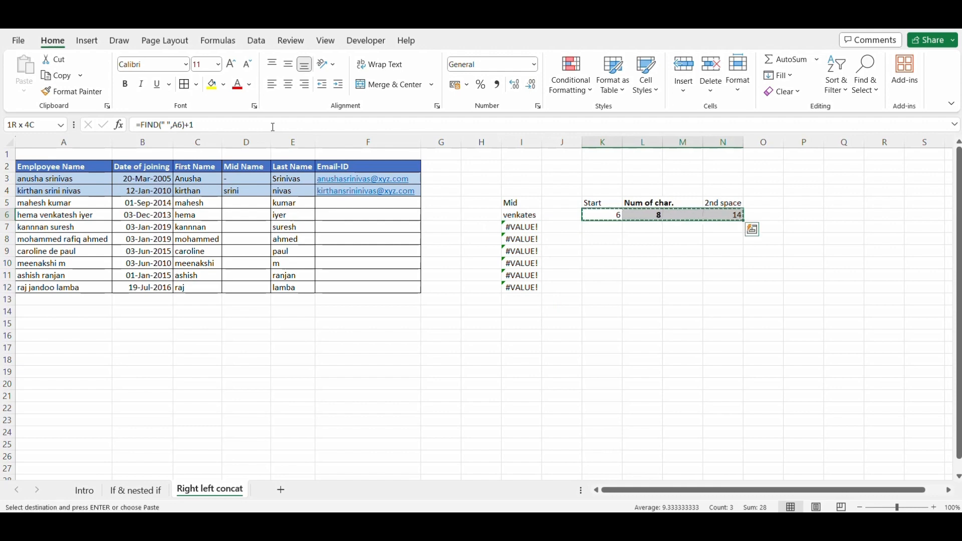
pyautogui.hotkey('shift', 'Down')
pyautogui.hotkey('shift', 'Down')
pyautogui.hotkey('shift', 'Down')
pyautogui.hotkey('shift', 'Down')
pyautogui.hotkey('shift', 'Down')
pyautogui.hotkey('shift', 'Down')
pyautogui.press('Return')
pyautogui.press('Down')
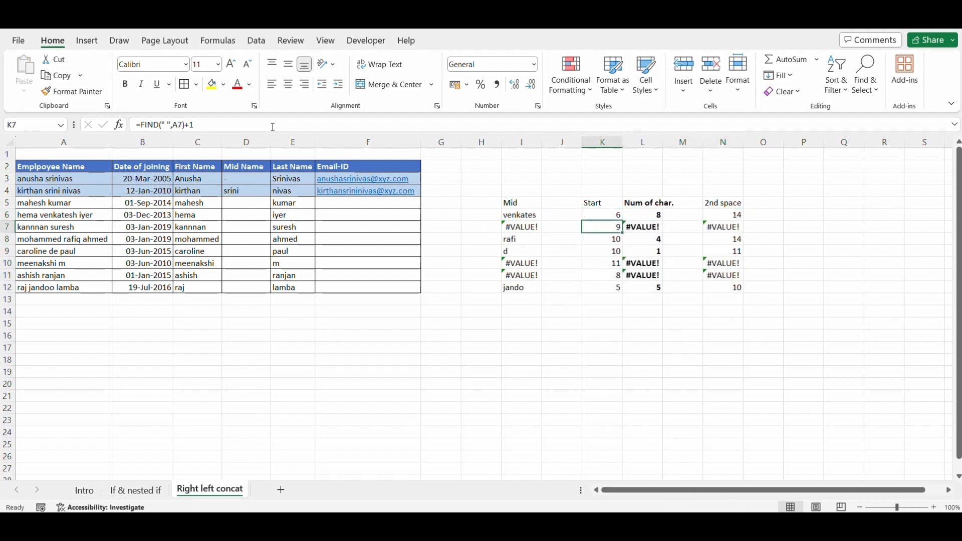
# - Check the Start formulas and the neighbouring helper results down column K
pyautogui.press('Down')
pyautogui.press('Down')
pyautogui.press('Down')
pyautogui.press('Down')
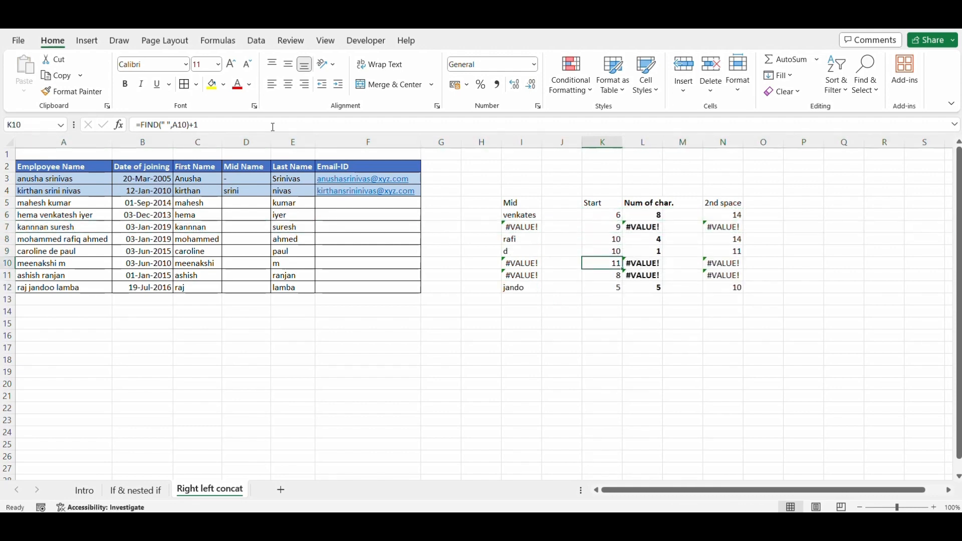
pyautogui.press('Up')
pyautogui.press('Up')
pyautogui.press('Up')
pyautogui.press('Up')
pyautogui.press('Up')
pyautogui.press('Up')
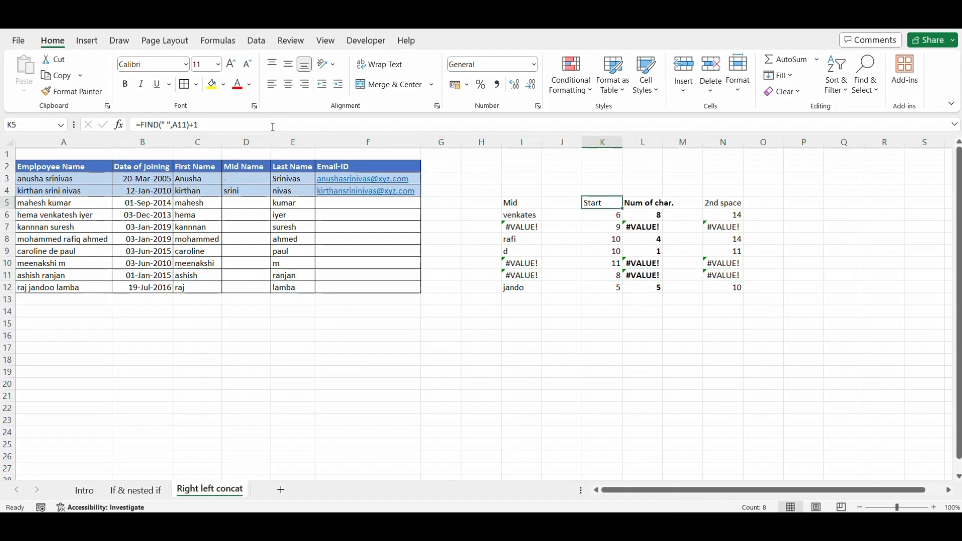
# - Copy the MID formula in I6 down the Mid column through I12 again
pyautogui.press('Down')
pyautogui.press('Left')
pyautogui.press('Left')
pyautogui.hotkey('ctrl', 'c')
pyautogui.hotkey('shift', 'Down')
pyautogui.hotkey('shift', 'Down')
pyautogui.hotkey('shift', 'Down')
pyautogui.hotkey('shift', 'Down')
pyautogui.hotkey('shift', 'Down')
pyautogui.hotkey('shift', 'Down')
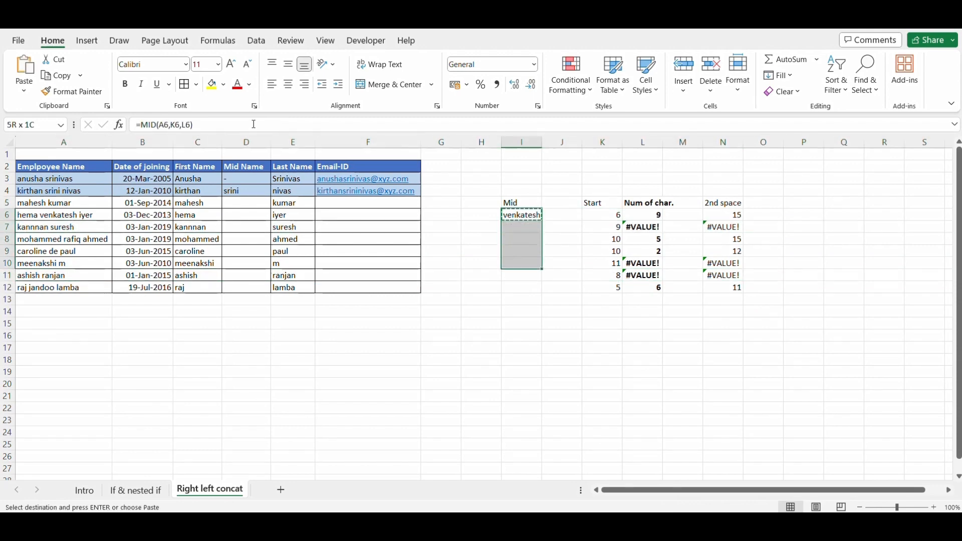
pyautogui.press('Return')
pyautogui.press('Down')
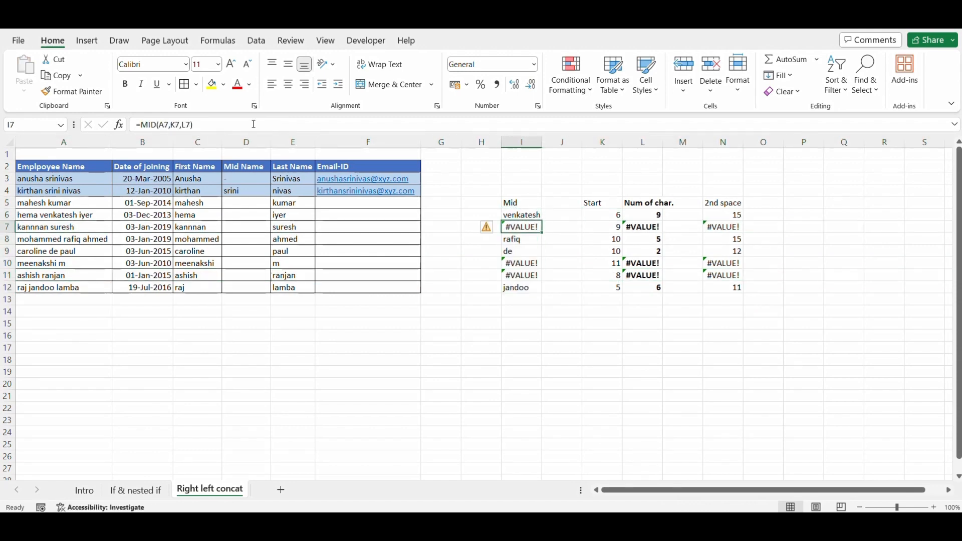
# - Wrap the MID formula in I6 in IFERROR with "-" as the fallback, making =IFERROR(MID(A6,K6,L6),"-")
pyautogui.hotkey('shift', 'space')
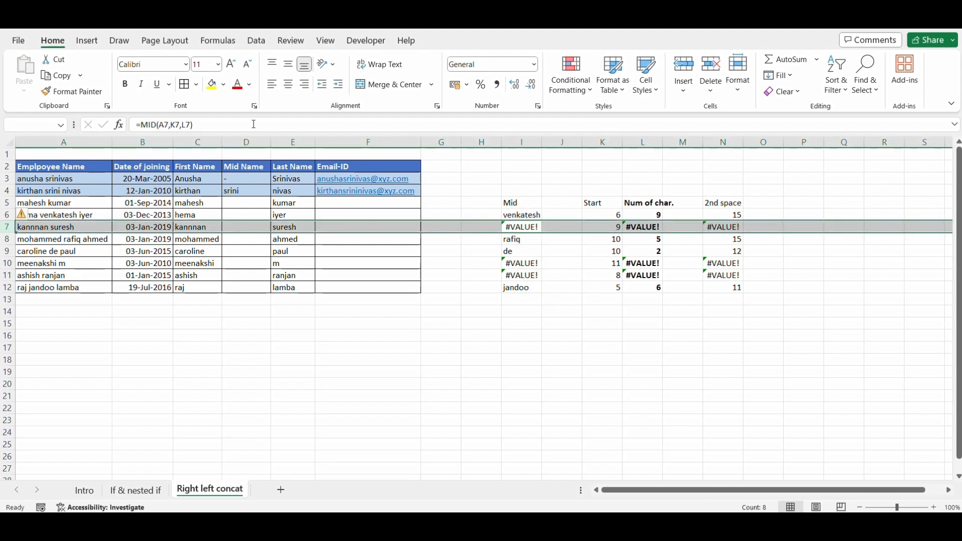
pyautogui.press('Up')
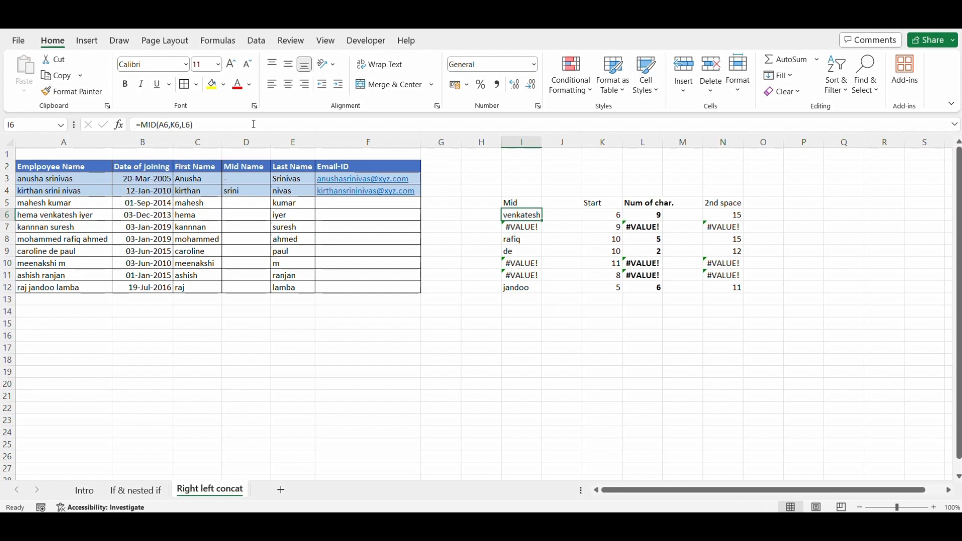
pyautogui.click(141, 125)
pyautogui.write('ife')
pyautogui.press('Tab')
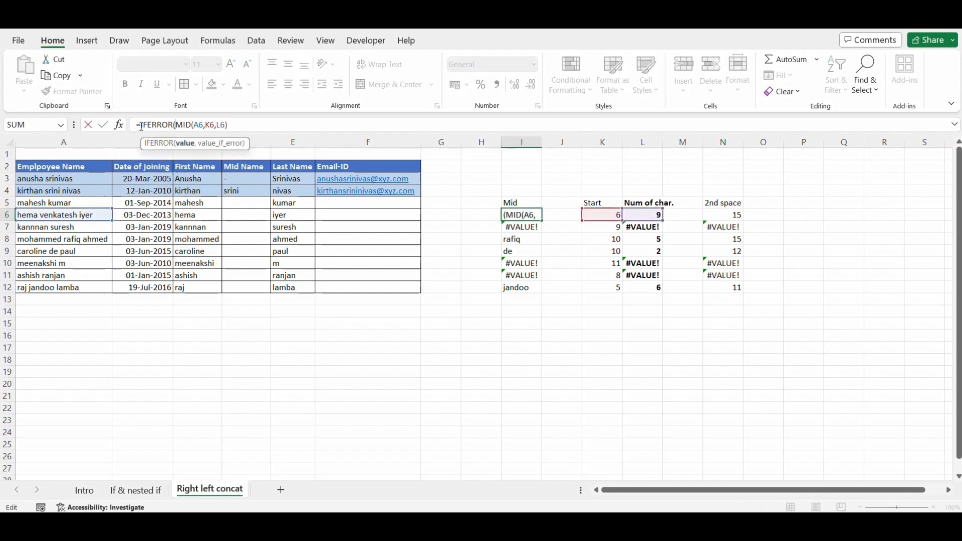
pyautogui.press('End')
pyautogui.write(',"-"')
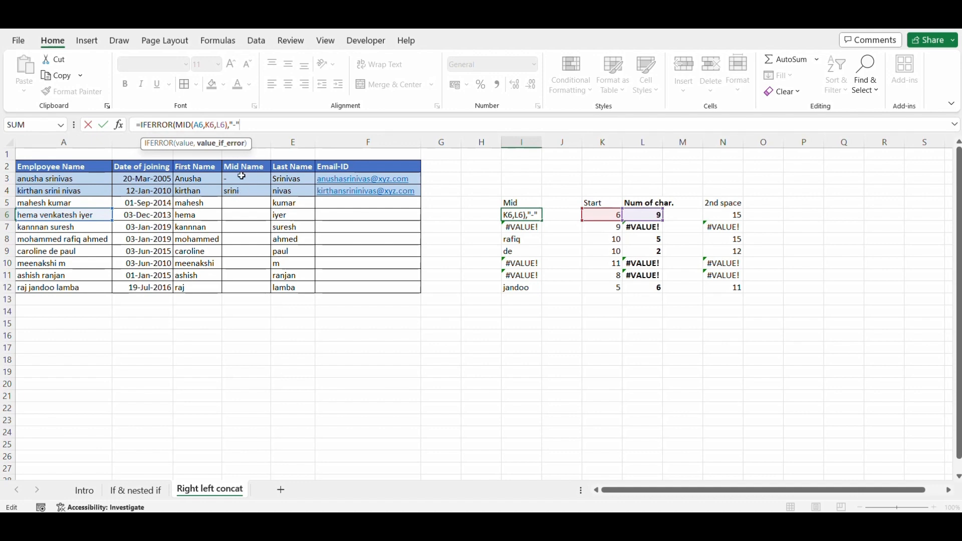
pyautogui.write(')')
pyautogui.hotkey('ctrl', 'Return')
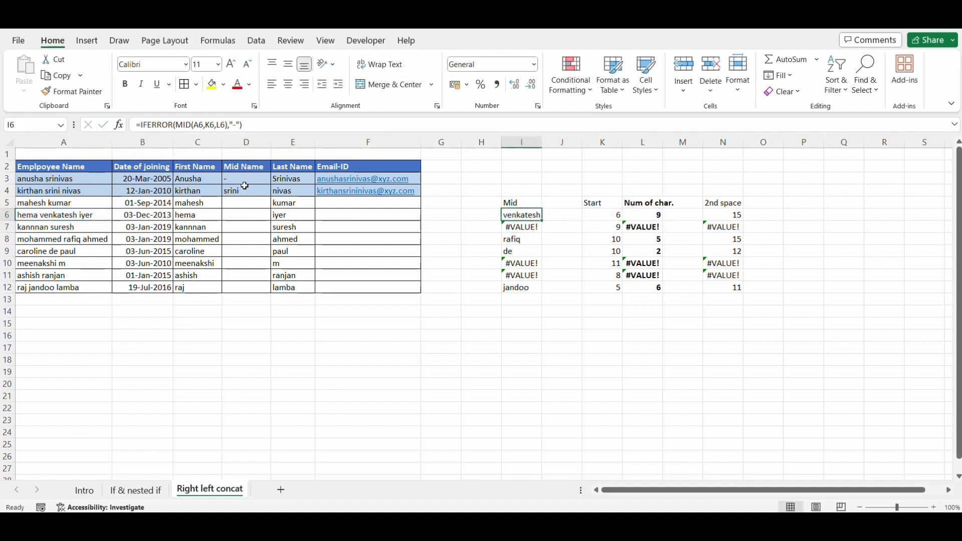
# - Copy the IFERROR formula from I6 down through I12
pyautogui.hotkey('ctrl', 'c')
pyautogui.hotkey('ctrl', 'shift', 'Down')
pyautogui.press('Return')
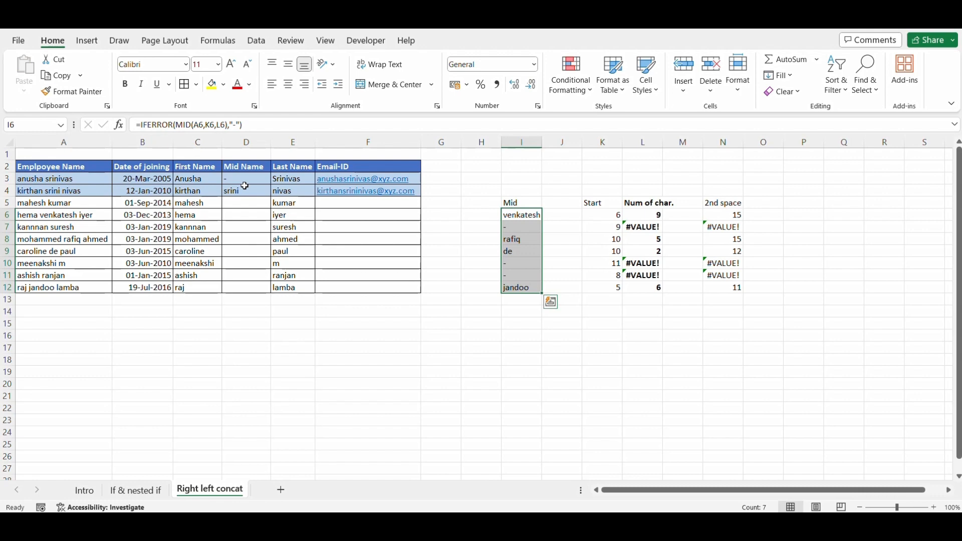
pyautogui.press('Up')
pyautogui.press('Down')
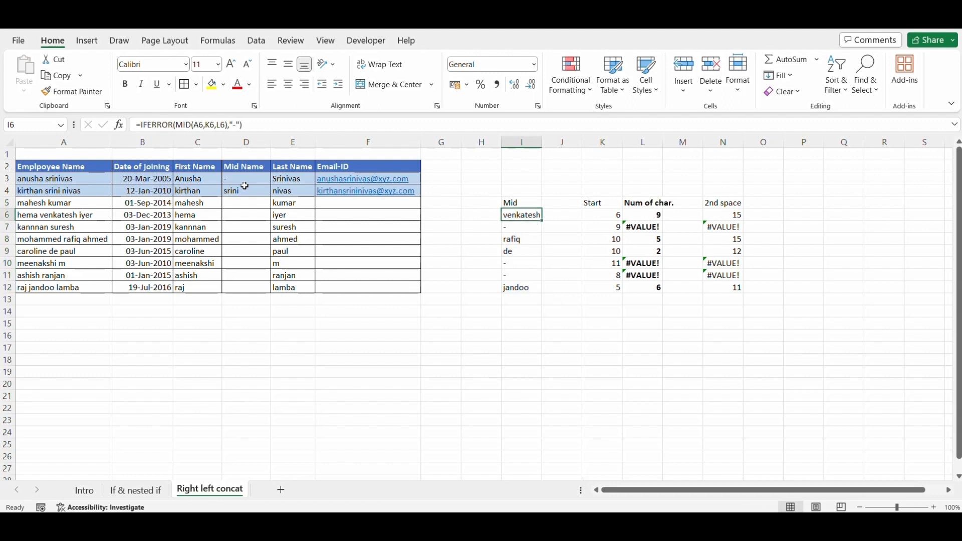
# - Examine the formulas in I6, K6 and L6 to see which helper cells the middle-name formula depends on
pyautogui.press('Right')
pyautogui.press('Right')
pyautogui.press('Left')
pyautogui.press('Left')
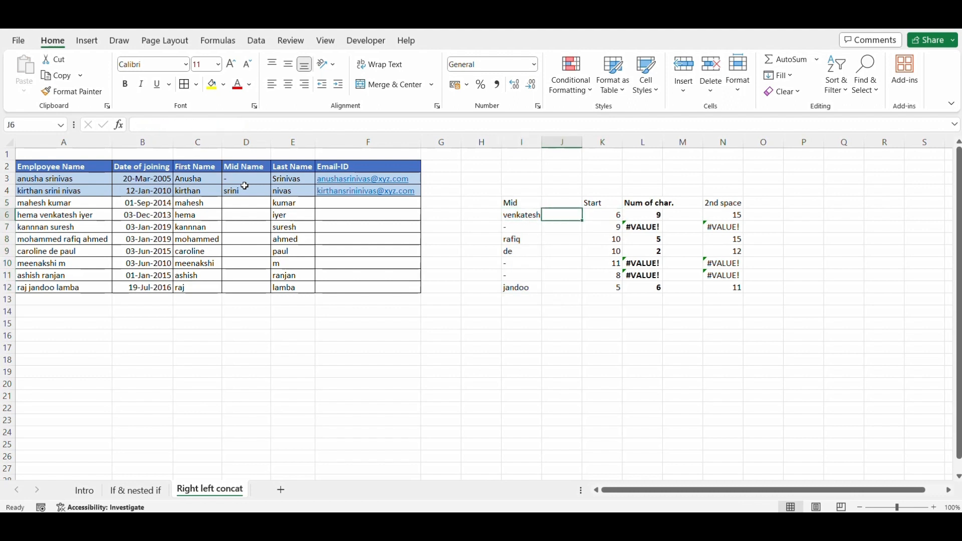
pyautogui.press('F2')
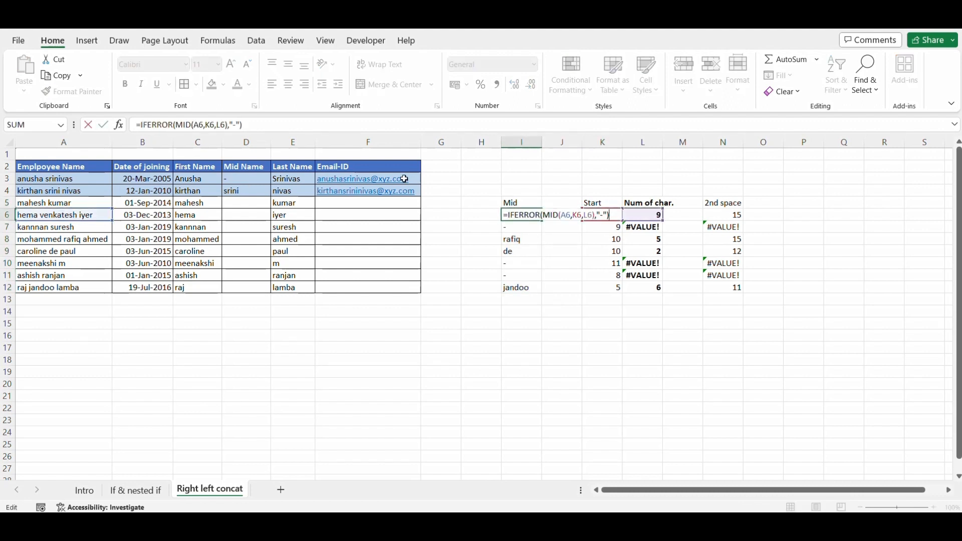
pyautogui.press('Escape')
pyautogui.press('Right')
pyautogui.press('Right')
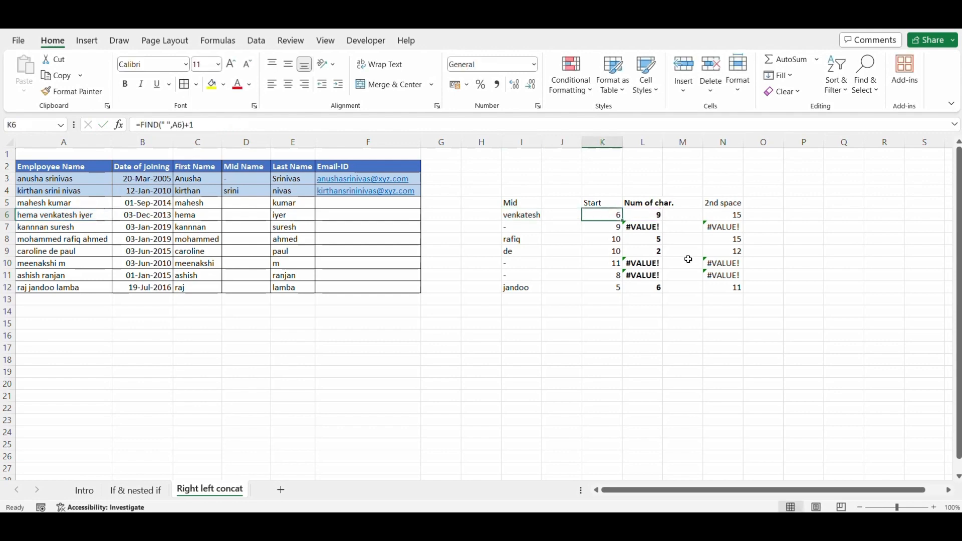
pyautogui.press('F2')
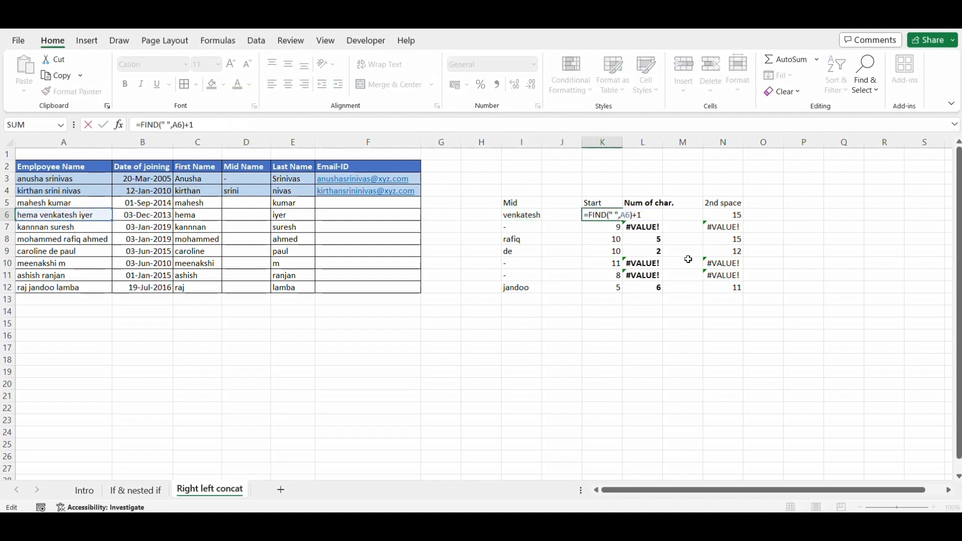
pyautogui.press('Tab')
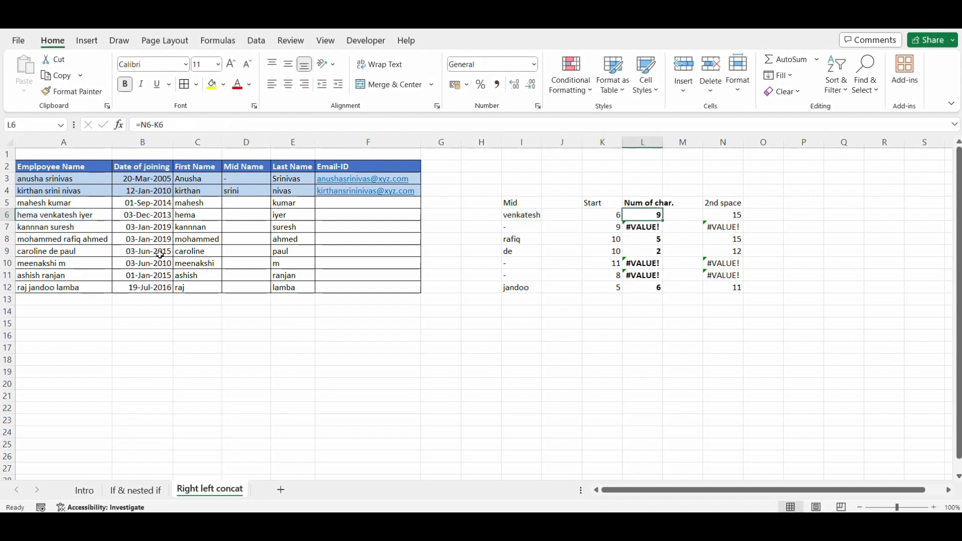
pyautogui.press('F2')
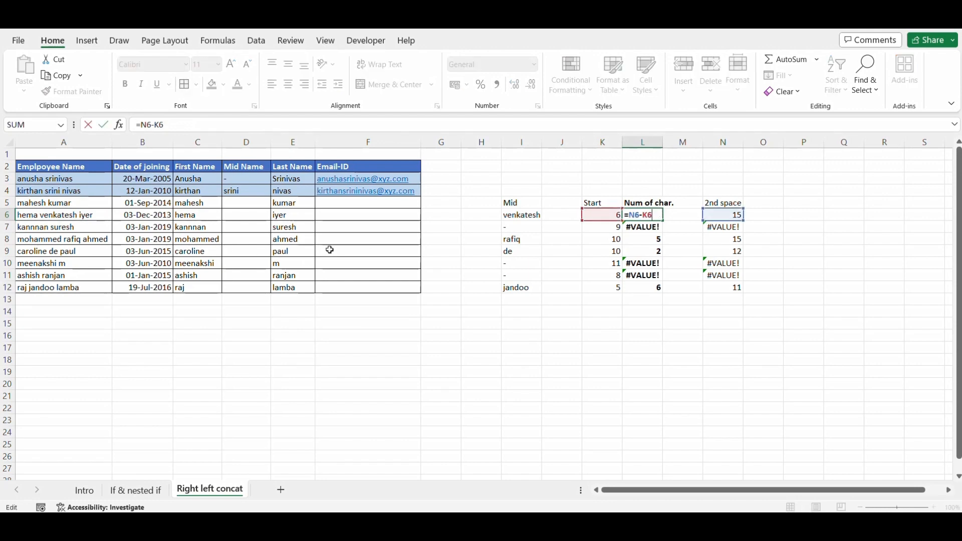
# - Replace the N6 reference in L6 with the second-space expression from N6, making =FIND(" ",A6,FIND(" ",A6)+1)-K6
pyautogui.click(744, 219)
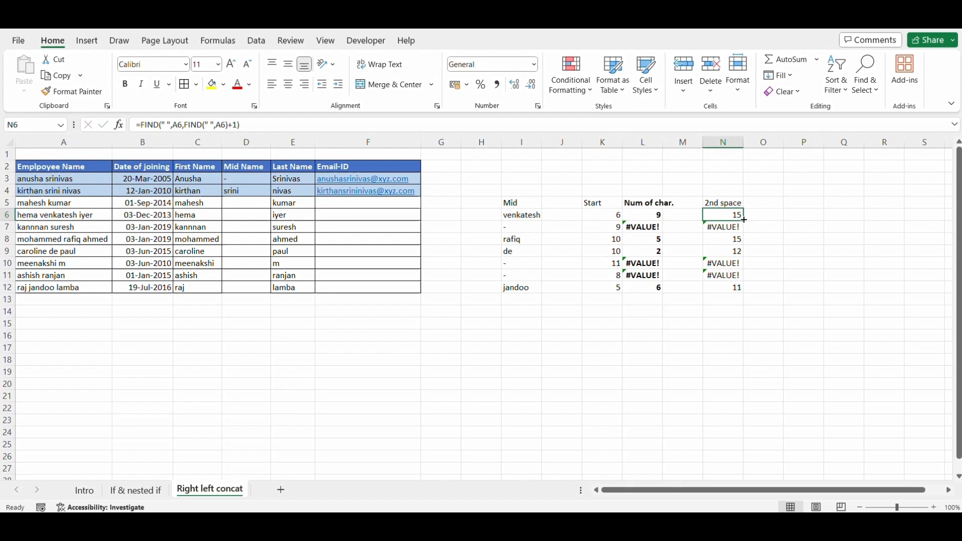
pyautogui.doubleClick(744, 220)
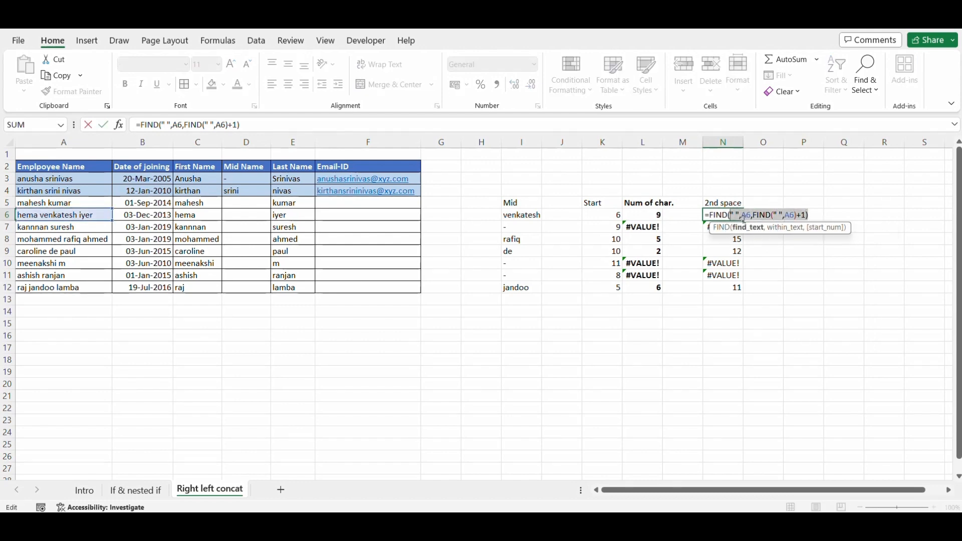
pyautogui.hotkey('shift', 'Left')
pyautogui.hotkey('shift', 'Left')
pyautogui.hotkey('shift', 'Left')
pyautogui.hotkey('shift', 'Left')
pyautogui.hotkey('shift', 'Left')
pyautogui.hotkey('shift', 'Left')
pyautogui.press('Escape')
pyautogui.press('Left')
pyautogui.press('Left')
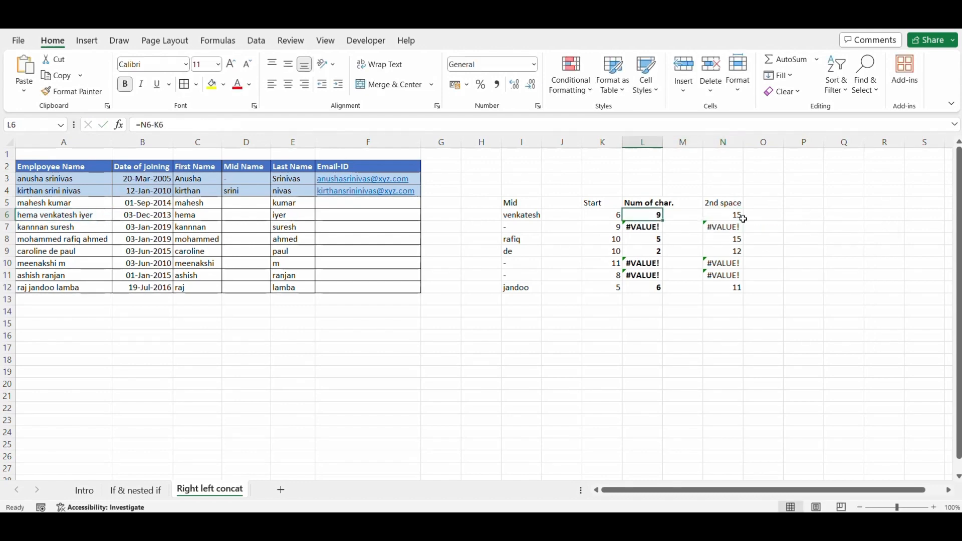
pyautogui.press('F2')
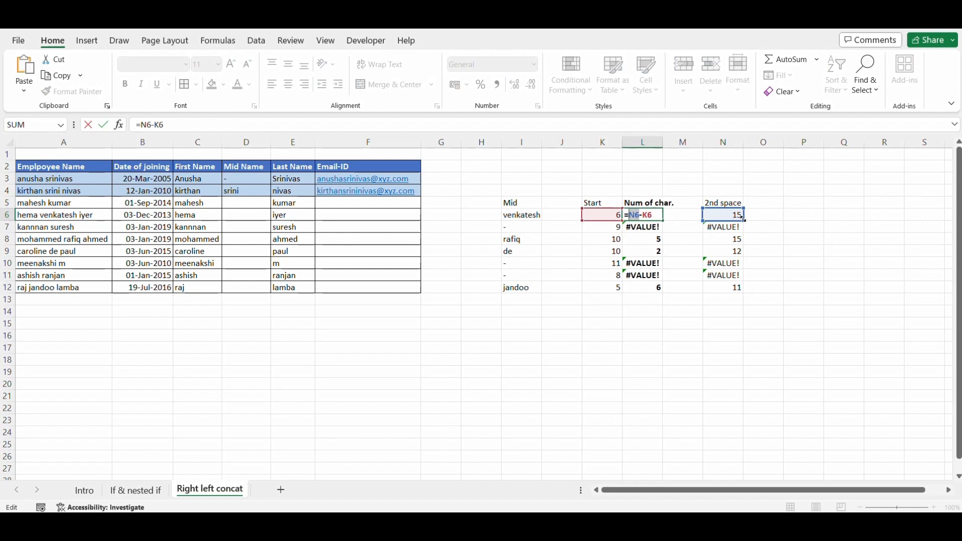
pyautogui.hotkey('ctrl', 'v')
pyautogui.press('Return')
# - Copy the expanded character-count formula from L6 down through L12
pyautogui.press('Up')
pyautogui.hotkey('ctrl', 'c')
pyautogui.hotkey('ctrl', 'shift', 'Down')
pyautogui.press('Return')
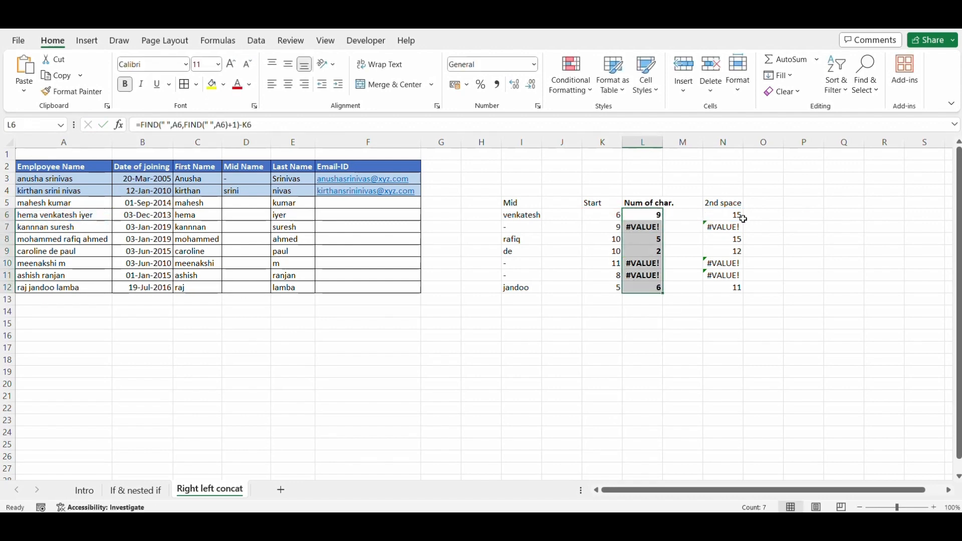
pyautogui.press('Up')
pyautogui.press('Down')
# - Try to replace the K6 reference at the end of L6's formula with K6's expression FIND(" ",A6)+1, without added parentheses
pyautogui.press('F2')
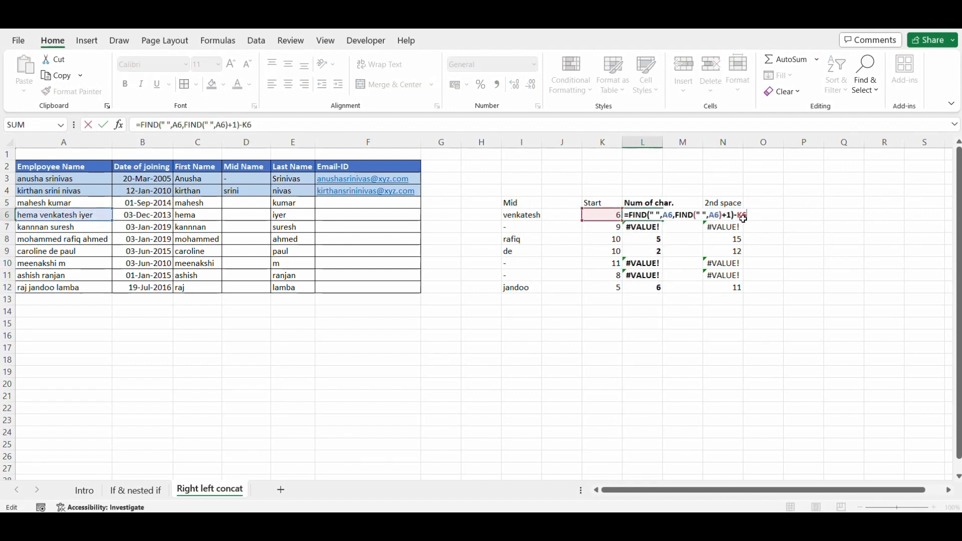
pyautogui.press('Escape')
pyautogui.press('Left')
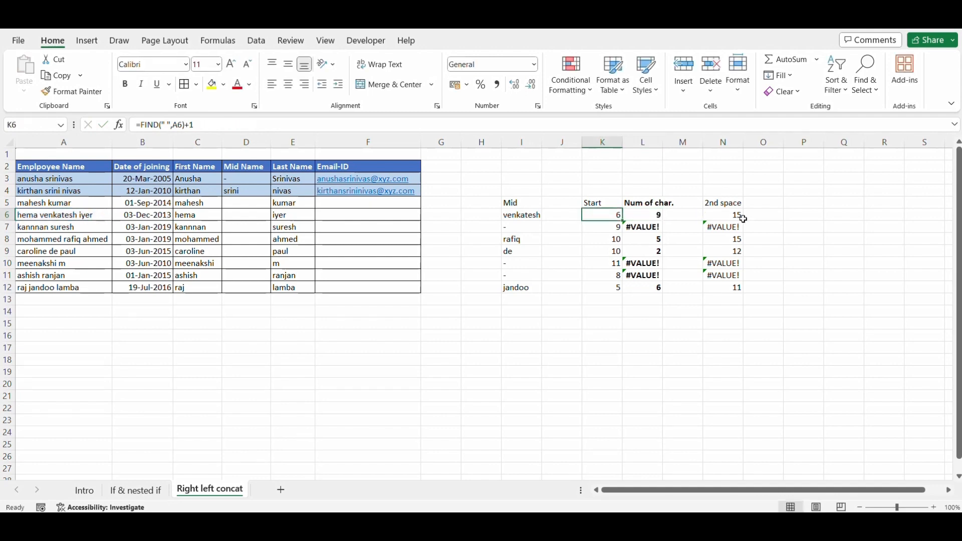
pyautogui.press('F2')
pyautogui.hotkey('shift', 'Left')
pyautogui.hotkey('shift', 'Left')
pyautogui.hotkey('shift', 'Left')
pyautogui.hotkey('shift', 'Left')
pyautogui.hotkey('shift', 'Left')
pyautogui.hotkey('shift', 'Left')
pyautogui.hotkey('shift', 'Left')
pyautogui.hotkey('shift', 'Left')
pyautogui.hotkey('shift', 'Left')
pyautogui.hotkey('shift', 'Left')
pyautogui.hotkey('shift', 'Left')
pyautogui.hotkey('shift', 'Left')
pyautogui.hotkey('shift', 'Left')
pyautogui.hotkey('shift', 'Left')
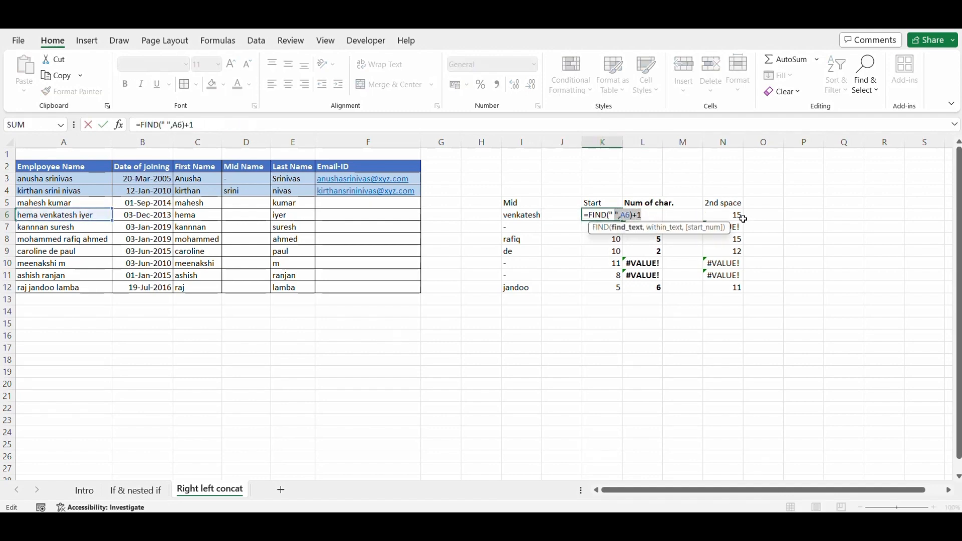
pyautogui.press('Escape')
pyautogui.press('Right')
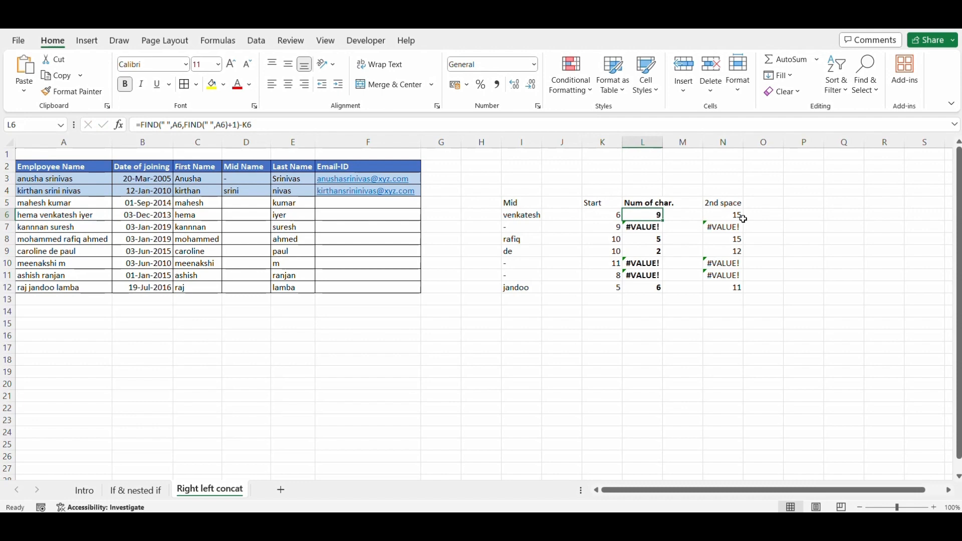
pyautogui.press('F2')
pyautogui.hotkey('shift', 'Left')
pyautogui.hotkey('shift', 'Left')
pyautogui.hotkey('ctrl', 'v')
pyautogui.press('Return')
# - Copy the unparenthesised character-count formula from L6 down through L12
pyautogui.press('Up')
pyautogui.hotkey('ctrl', 'c')
pyautogui.hotkey('ctrl', 'shift', 'Down')
pyautogui.press('Return')
pyautogui.hotkey('ctrl', 'shift', 'Up')
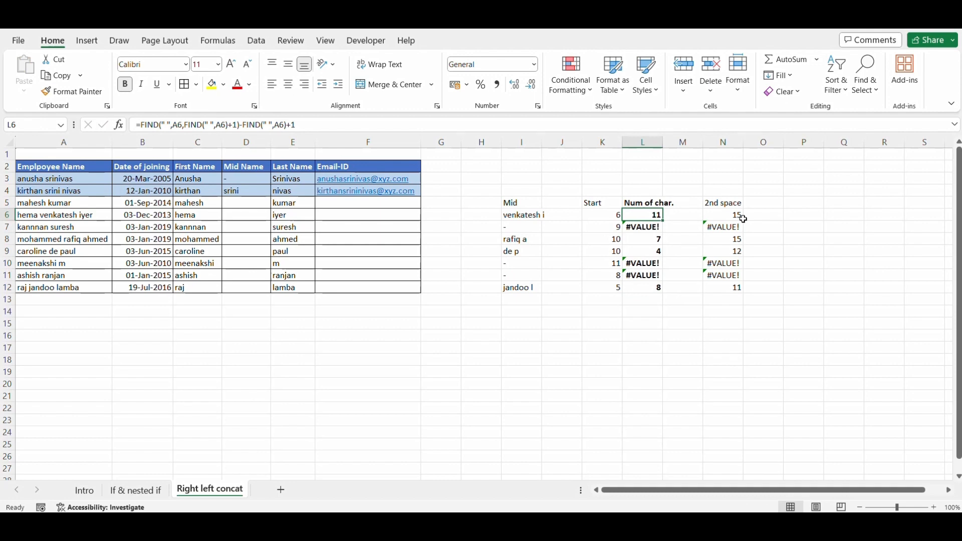
# - Compare the formulas in K6 and L6 to find why the character counts changed
pyautogui.press('Left')
pyautogui.press('Right')
pyautogui.press('Left')
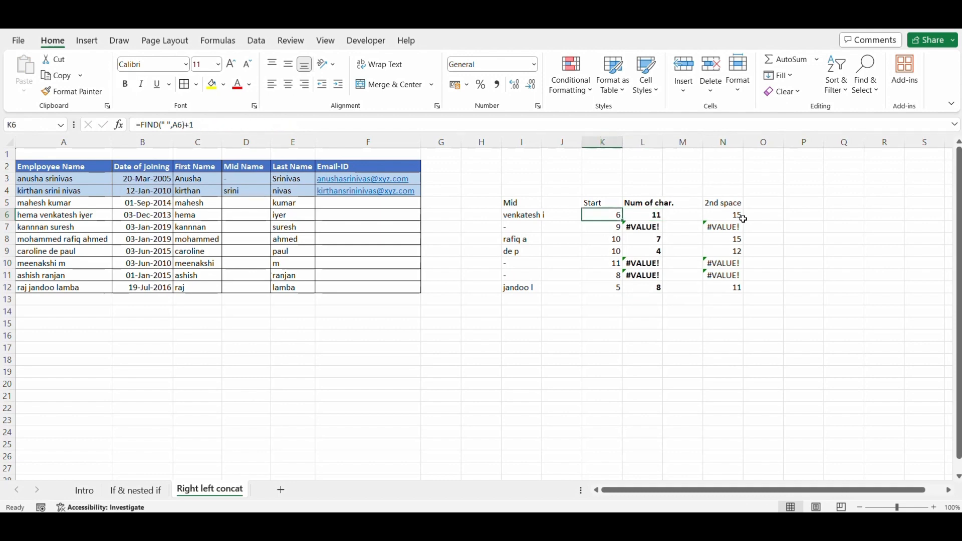
pyautogui.press('Right')
pyautogui.press('Left')
pyautogui.press('Left')
pyautogui.press('Left')
pyautogui.press('Right')
pyautogui.press('Right')
pyautogui.press('Right')
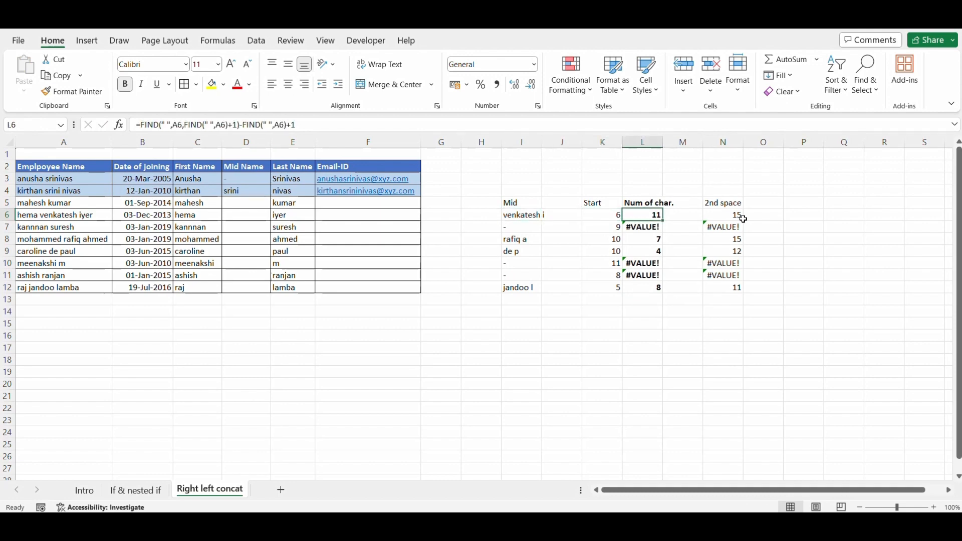
# - Undo the copy down column L and the last formula change in L6
pyautogui.hotkey('ctrl', 'z')
pyautogui.hotkey('ctrl', 'z')
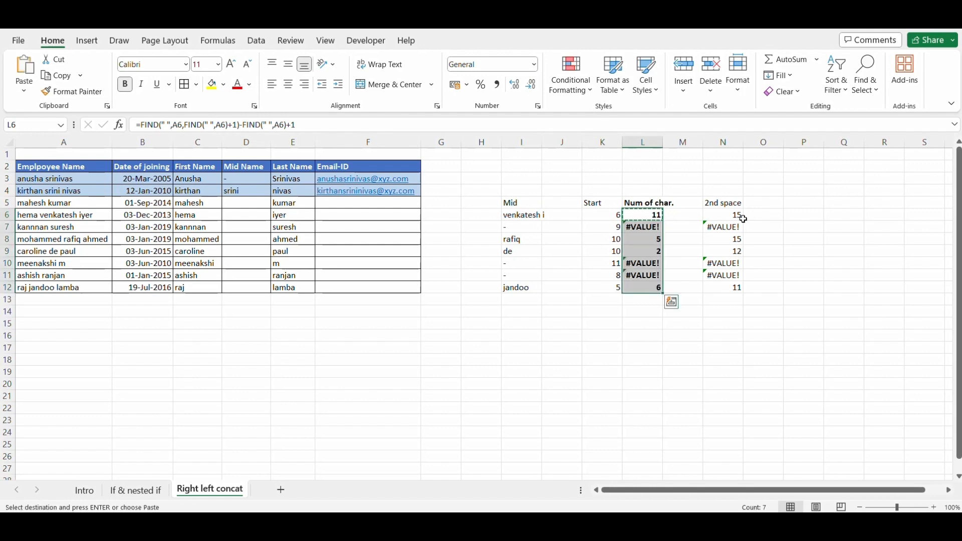
pyautogui.press('Escape')
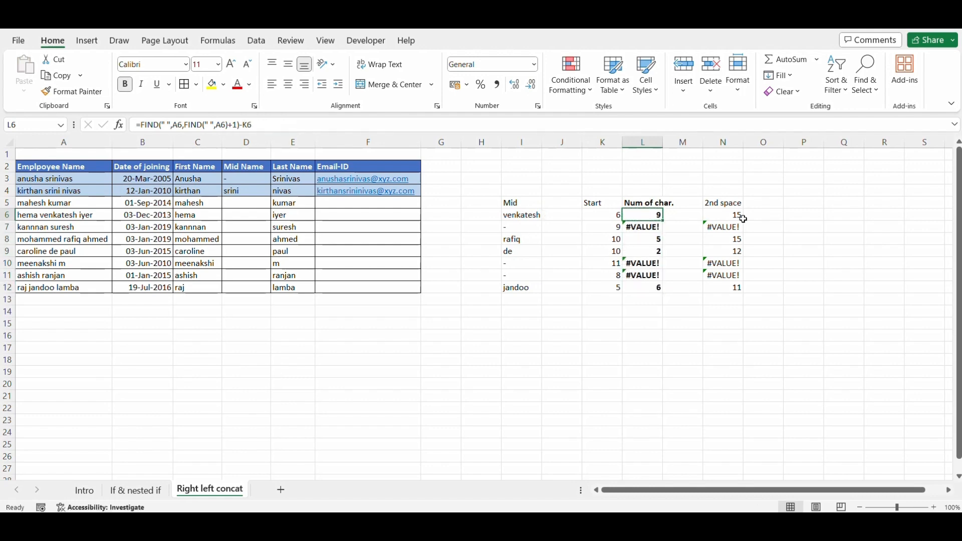
# - Replace the K6 reference in L6 with K6's expression, making =FIND(" ",A6,FIND(" ",A6)+1)-FIND(" ",A6)+1
pyautogui.press('Left')
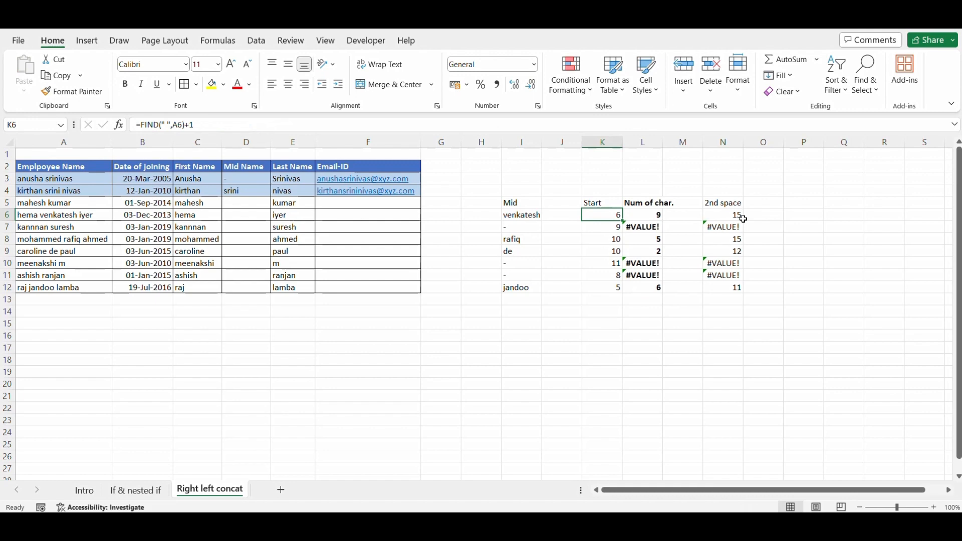
pyautogui.press('Right')
pyautogui.press('F2')
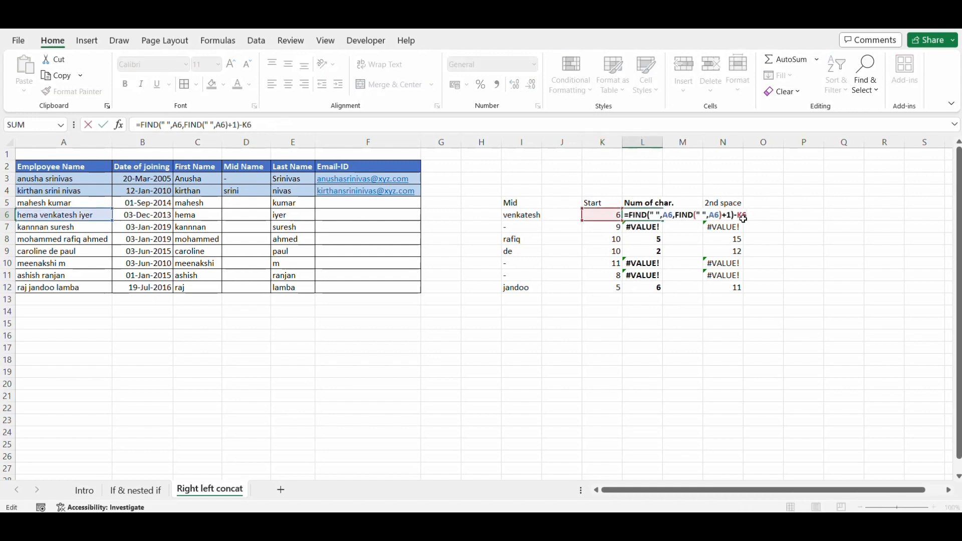
pyautogui.press('Escape')
pyautogui.press('Left')
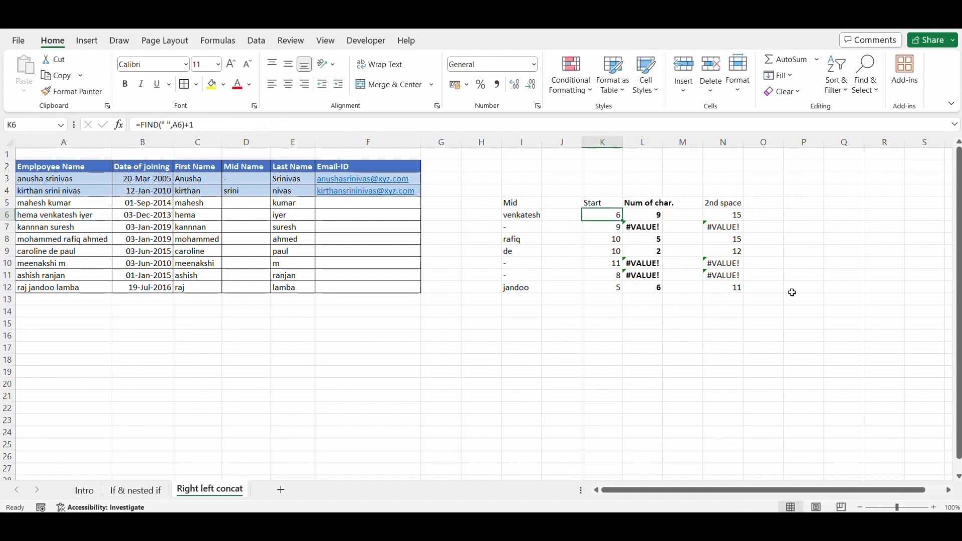
pyautogui.press('F2')
pyautogui.press('Left')
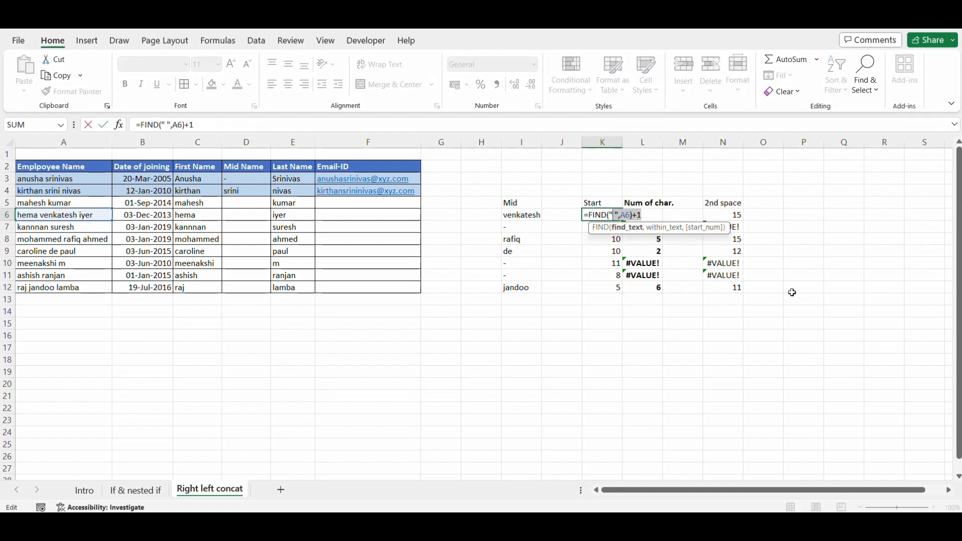
pyautogui.press('Escape')
pyautogui.press('Right')
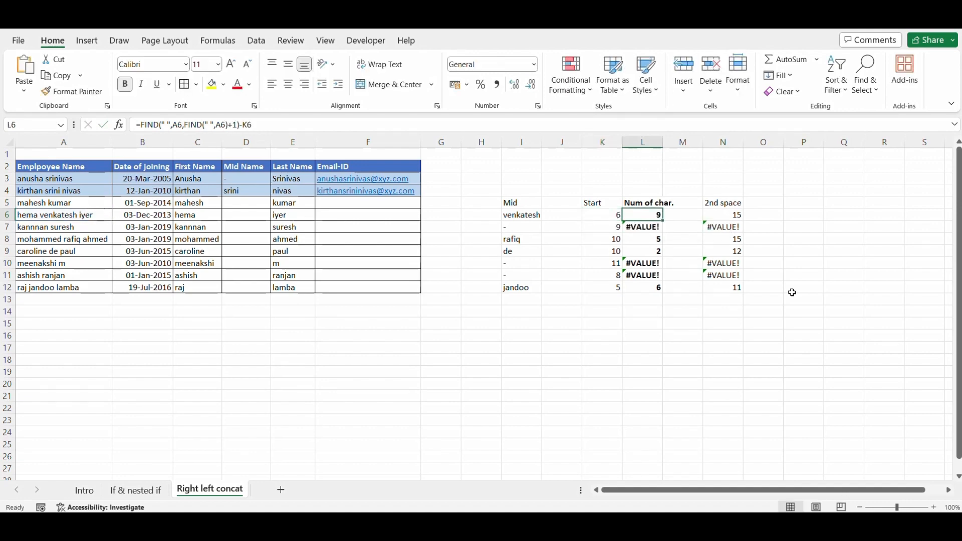
pyautogui.press('F2')
pyautogui.hotkey('shift', 'Left')
pyautogui.hotkey('shift', 'Left')
pyautogui.hotkey('ctrl', 'v')
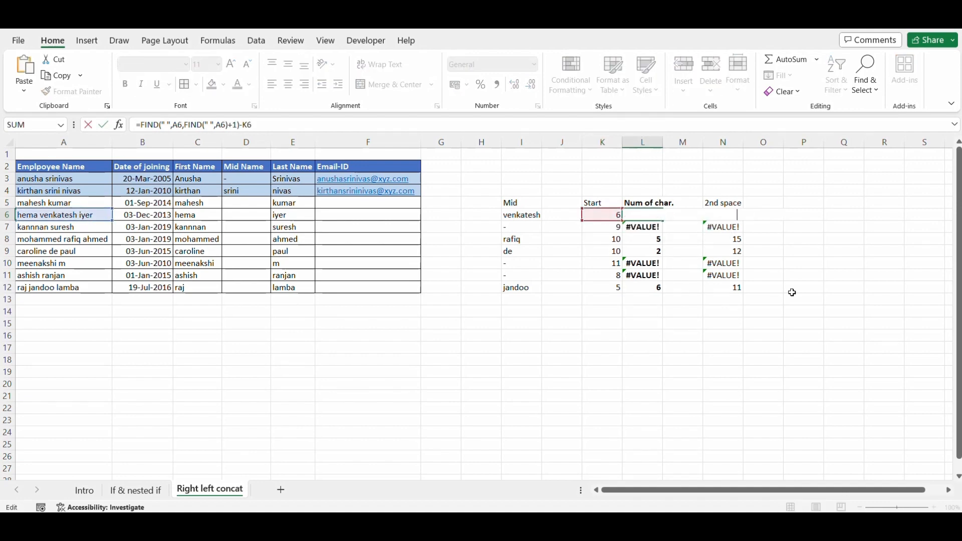
pyautogui.press('Return')
pyautogui.press('Up')
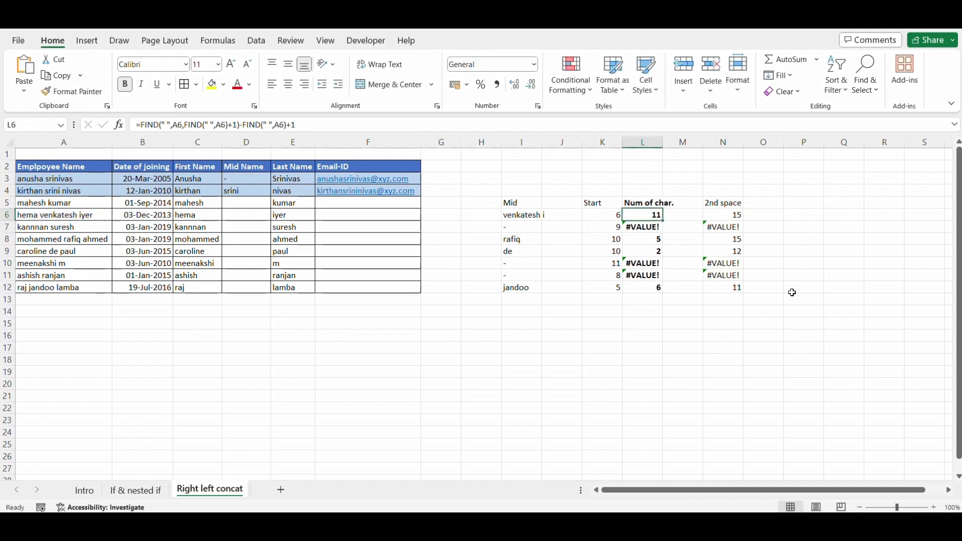
# - Enclose the subtracted expression in L6 in parentheses, making =FIND(" ",A6,FIND(" ",A6)+1)-(FIND(" ",A6)+1)
pyautogui.press('F2')
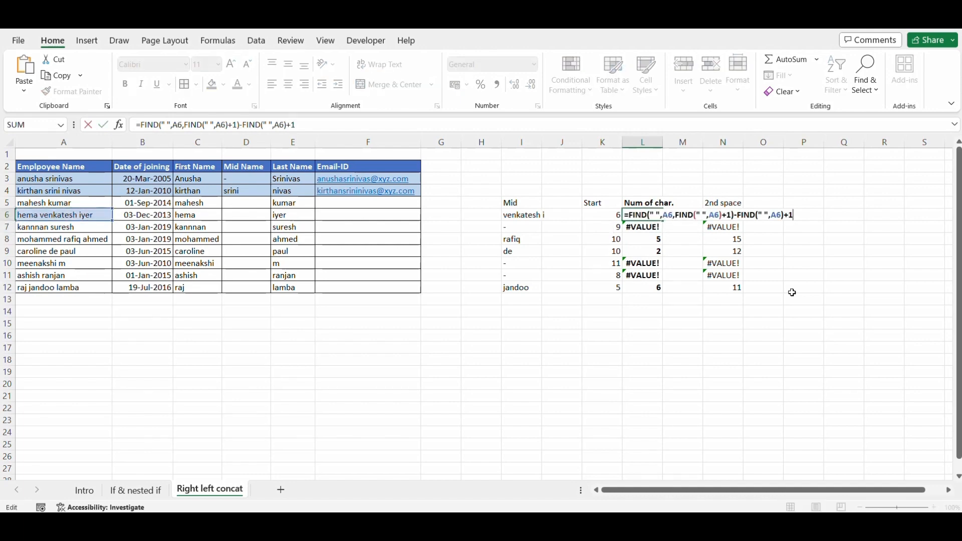
pyautogui.click(740, 216)
pyautogui.write('(')
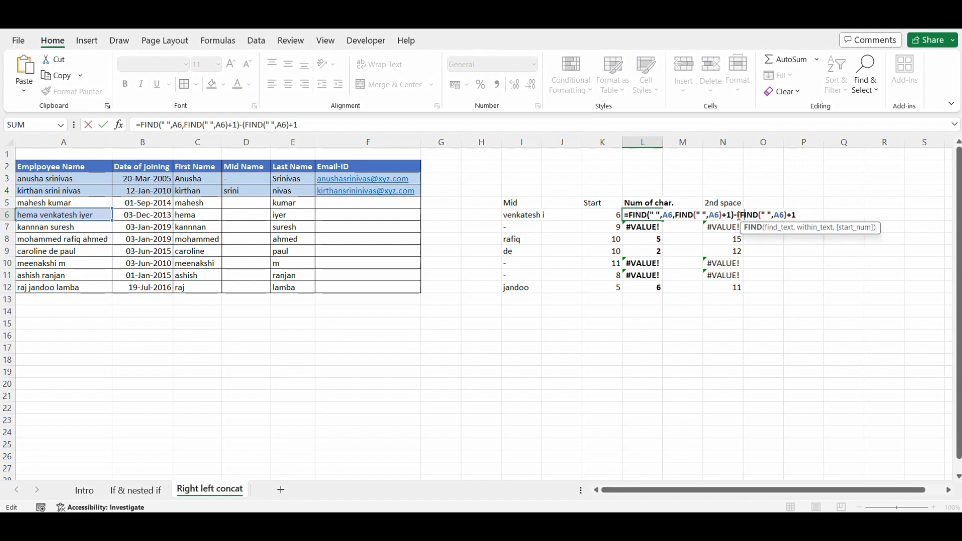
pyautogui.press('End')
pyautogui.press('Return')
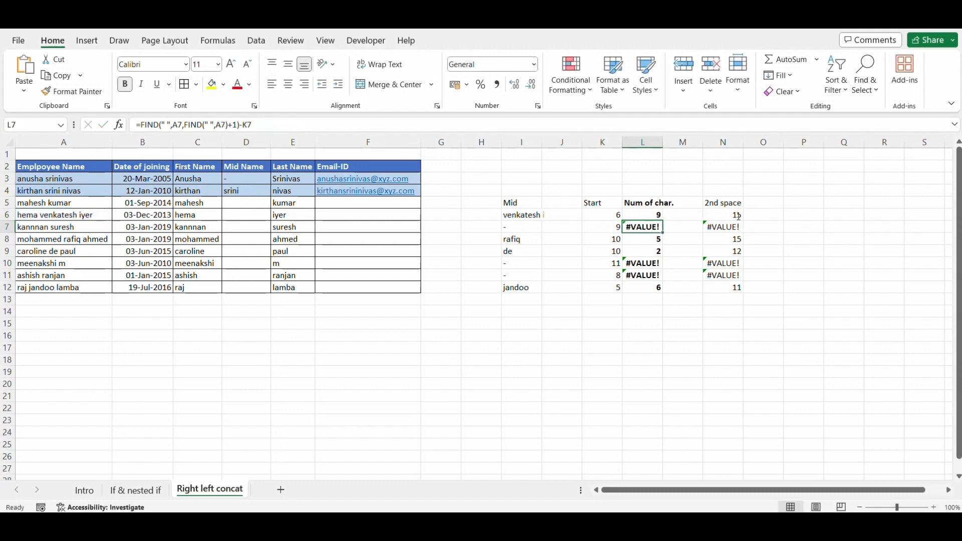
# - Copy the parenthesised character-count formula from L6 down through L12
pyautogui.press('Up')
pyautogui.hotkey('ctrl', 'c')
pyautogui.hotkey('ctrl', 'shift', 'Down')
pyautogui.hotkey('ctrl', 'v')
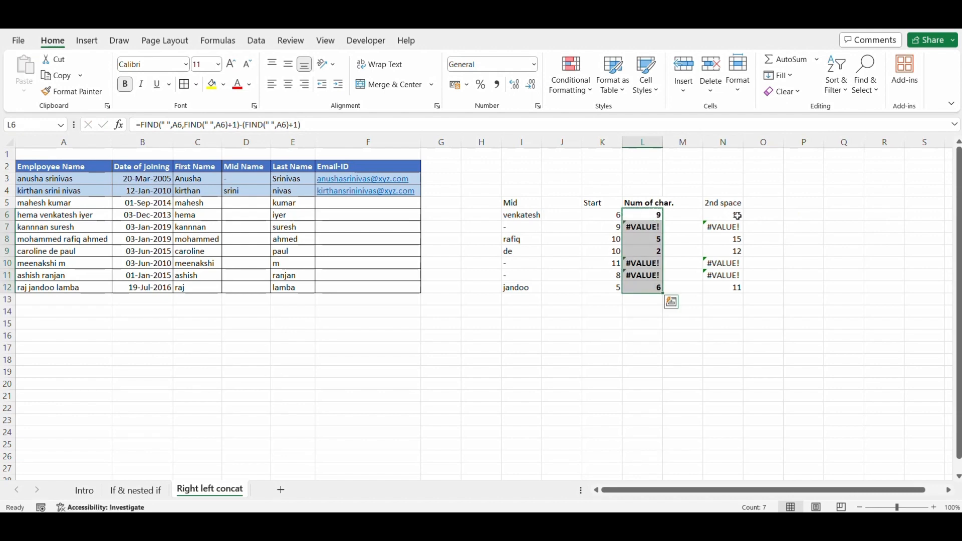
pyautogui.press('Up')
pyautogui.press('Down')
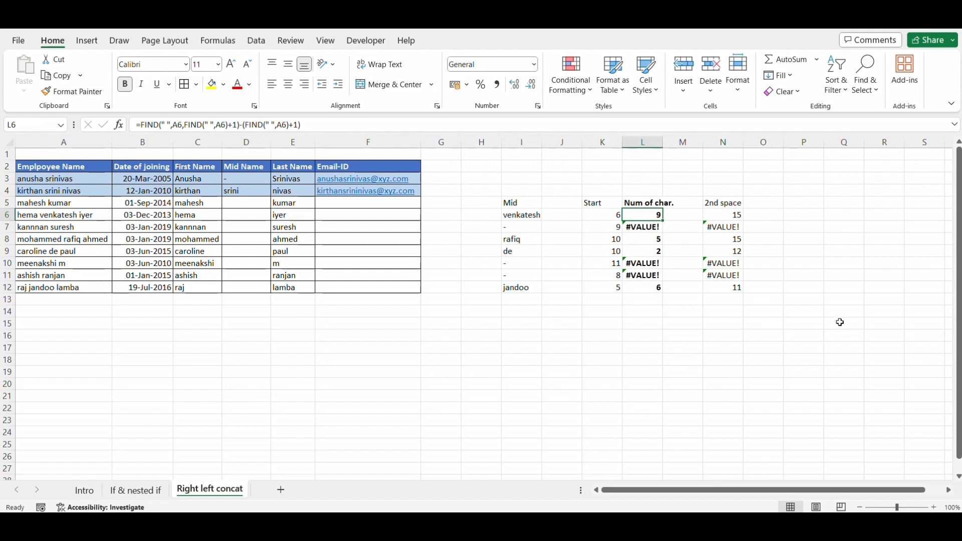
# - Replace the K6 reference in I6 with K6's expression, making =IFERROR(MID(A6,FIND(" ",A6)+1,L6),"-")
pyautogui.press('Left')
pyautogui.press('Left')
pyautogui.press('Left')
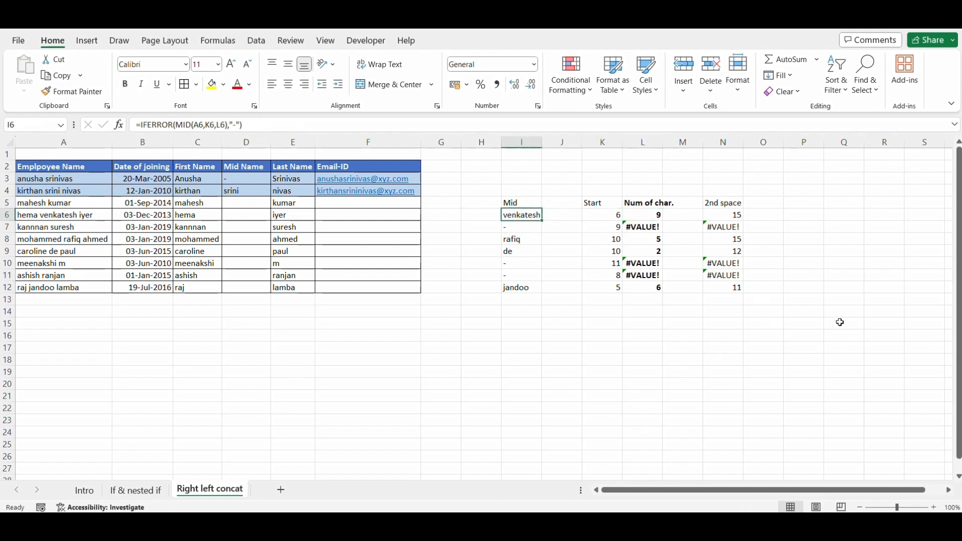
pyautogui.press('F2')
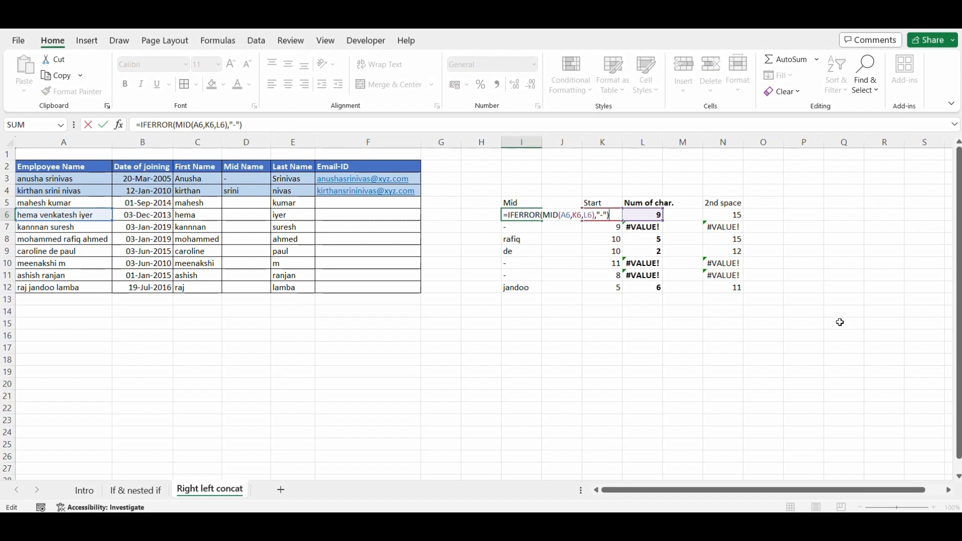
pyautogui.press('Escape')
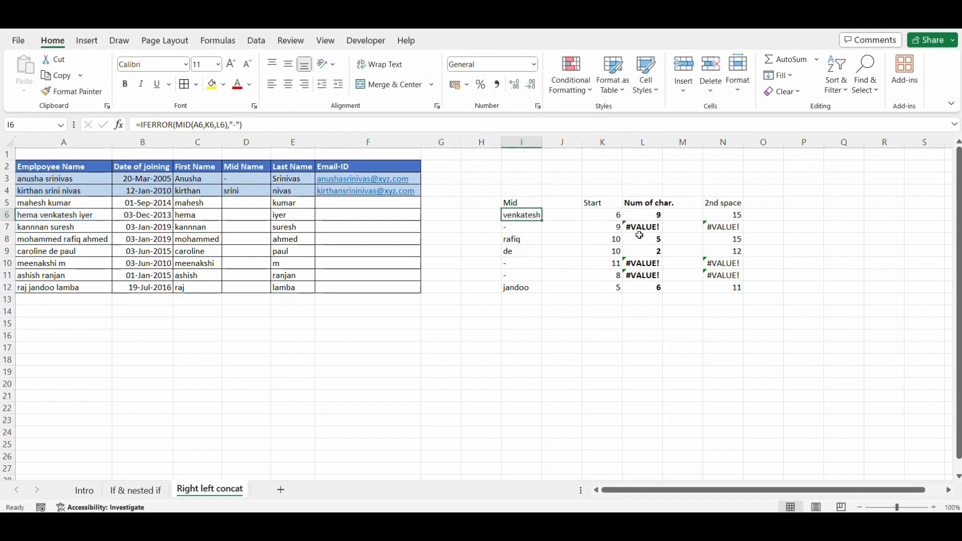
pyautogui.press('Right')
pyautogui.press('Right')
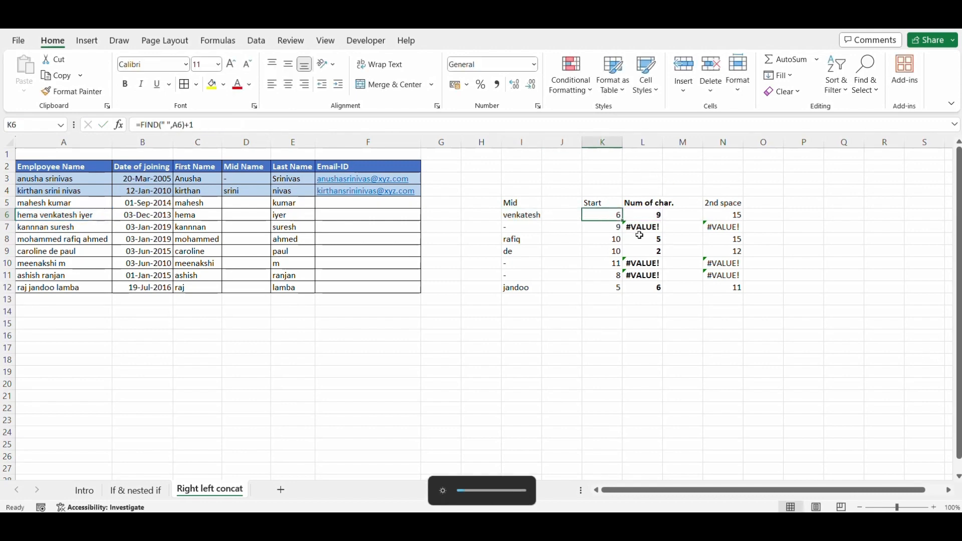
pyautogui.press('F2')
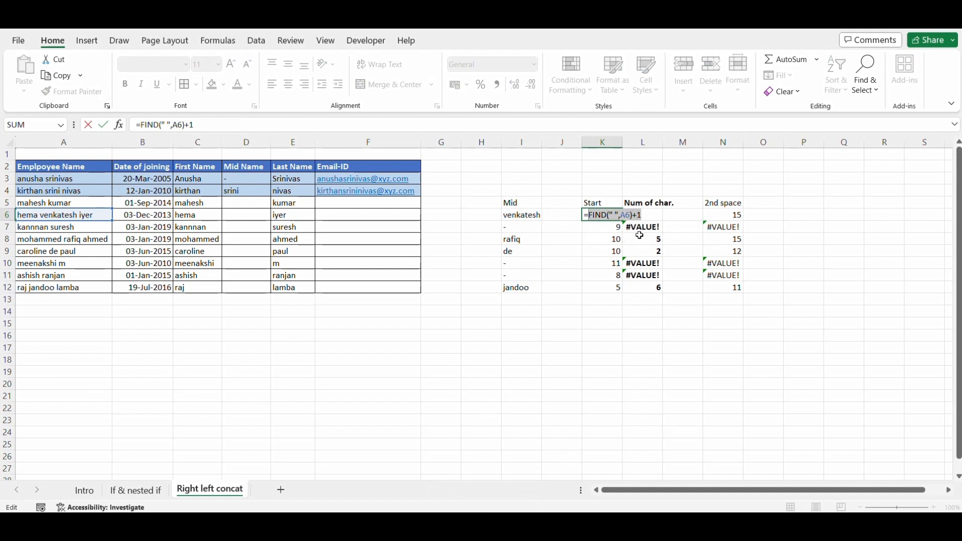
pyautogui.press('Escape')
pyautogui.press('Left')
pyautogui.press('Left')
pyautogui.press('F2')
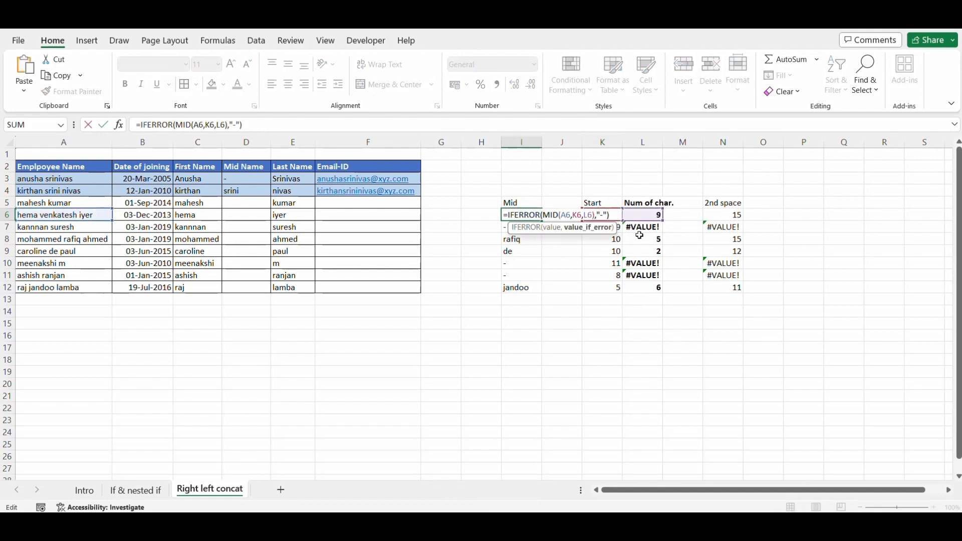
pyautogui.press('Left')
pyautogui.press('Left')
pyautogui.press('Left')
pyautogui.press('Left')
pyautogui.press('Left')
pyautogui.press('Left')
pyautogui.press('Left')
pyautogui.press('Left')
pyautogui.press('Left')
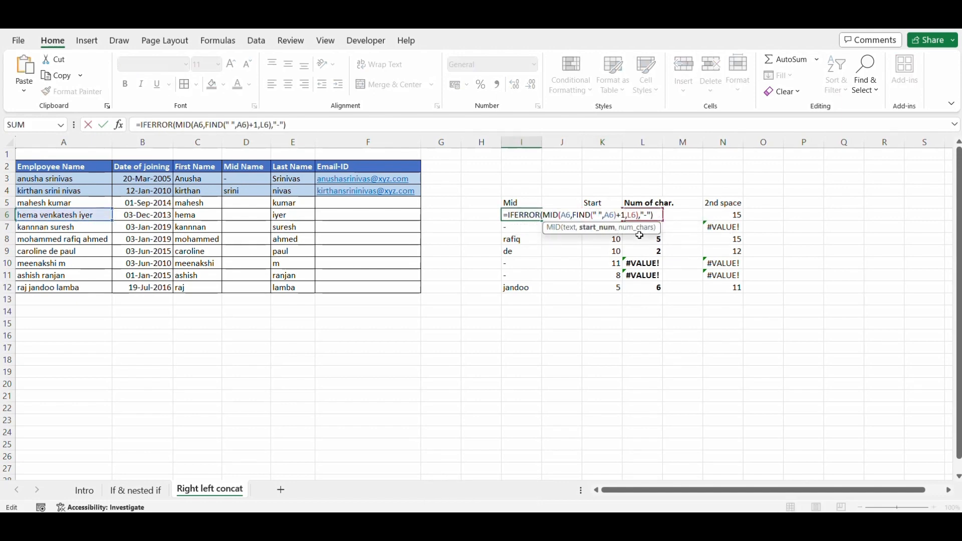
pyautogui.press('Escape')
# - Replace the L6 reference in I6 with L6's full expression in parentheses: (FIND(" ",A6,FIND(" ",A6)+1)-(FIND(" ",A6)+1))
pyautogui.press('Right')
pyautogui.press('Right')
pyautogui.press('Right')
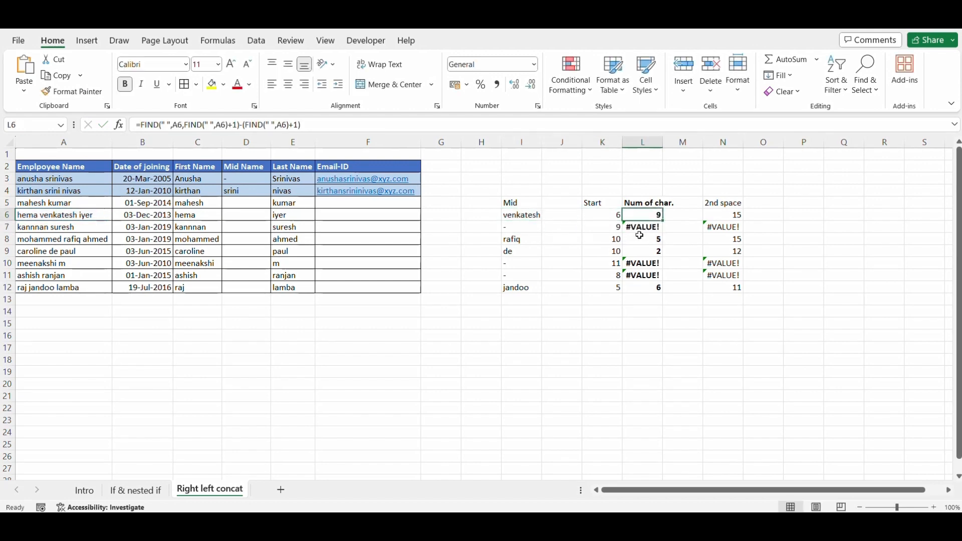
pyautogui.press('F2')
pyautogui.hotkey('shift', 'Left')
pyautogui.hotkey('shift', 'Left')
pyautogui.hotkey('shift', 'Left')
pyautogui.hotkey('shift', 'Left')
pyautogui.hotkey('shift', 'Left')
pyautogui.hotkey('shift', 'Left')
pyautogui.hotkey('shift', 'Left')
pyautogui.hotkey('shift', 'Left')
pyautogui.hotkey('shift', 'Left')
pyautogui.hotkey('shift', 'Left')
pyautogui.hotkey('shift', 'Left')
pyautogui.hotkey('shift', 'Left')
pyautogui.hotkey('shift', 'Left')
pyautogui.hotkey('shift', 'Left')
pyautogui.hotkey('shift', 'Left')
pyautogui.hotkey('shift', 'Left')
pyautogui.hotkey('shift', 'Left')
pyautogui.hotkey('shift', 'Right')
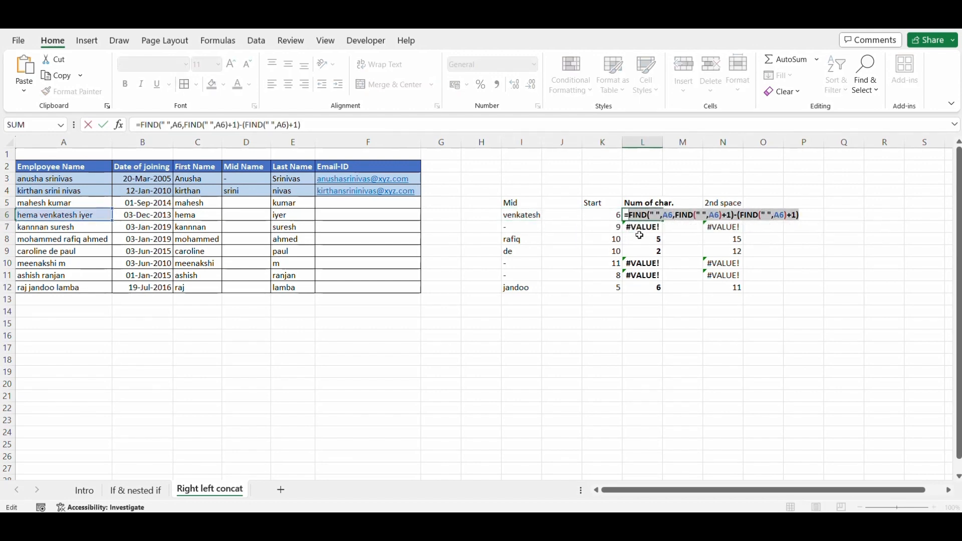
pyautogui.press('Escape')
pyautogui.press('Left')
pyautogui.press('Left')
pyautogui.press('Left')
pyautogui.press('F2')
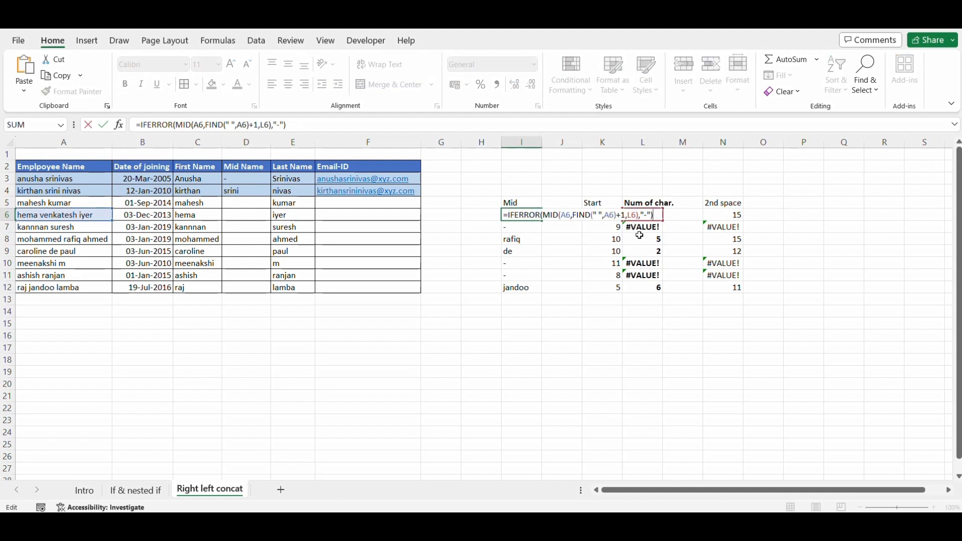
pyautogui.press('Left')
pyautogui.press('Left')
pyautogui.press('Left')
pyautogui.press('Left')
pyautogui.press('Left')
pyautogui.press('Left')
pyautogui.hotkey('shift', 'Left')
pyautogui.hotkey('shift', 'Left')
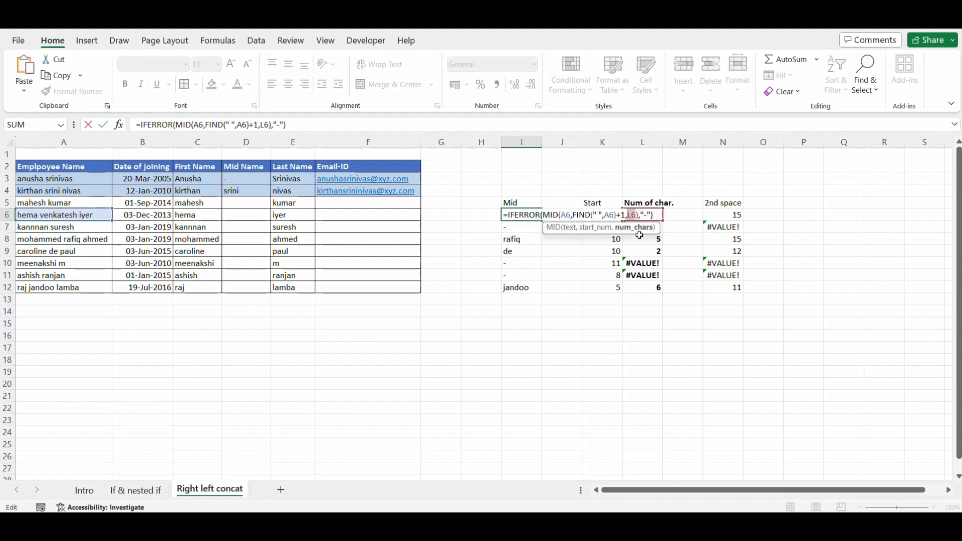
pyautogui.write('()')
pyautogui.hotkey('ctrl', 'v')
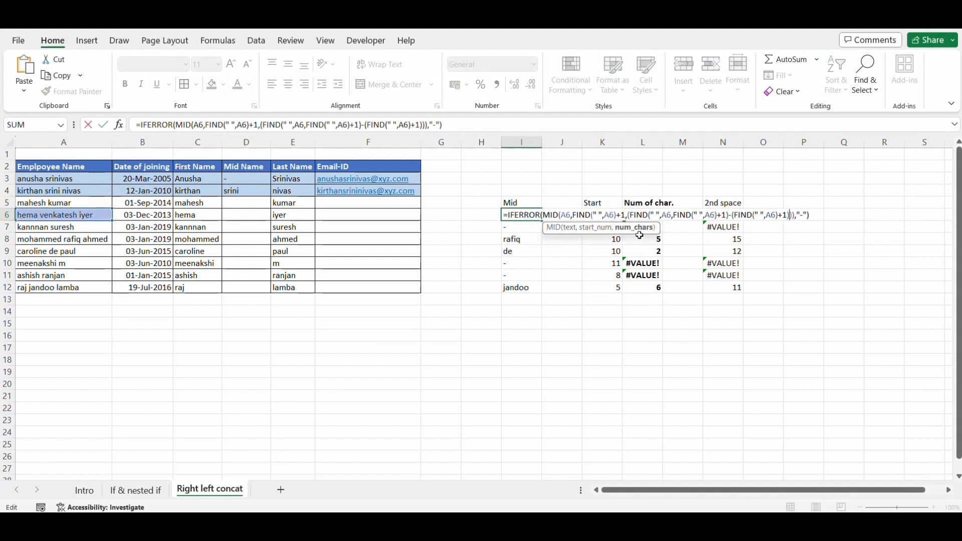
pyautogui.press('Return')
# - Copy the combined IFERROR/MID formula from I6 down through I12
pyautogui.press('Up')
pyautogui.hotkey('ctrl', 'c')
pyautogui.hotkey('ctrl', 'shift', 'Down')
pyautogui.press('Return')
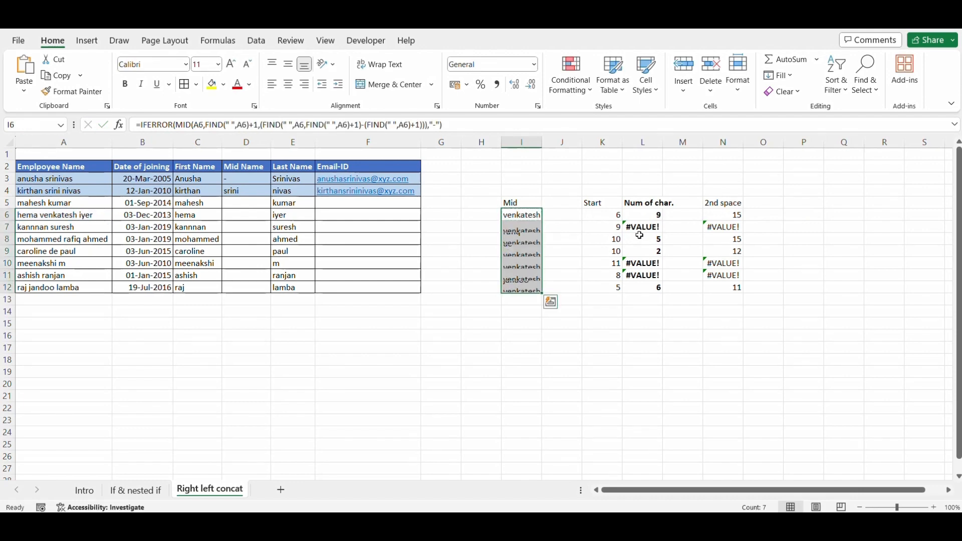
# - Clear the contents of the helper columns K through N
pyautogui.press('Right')
pyautogui.press('Right')
pyautogui.press('Up')
pyautogui.hotkey('ctrl', 'space')
pyautogui.hotkey('shift', 'Right')
pyautogui.hotkey('shift', 'Right')
pyautogui.hotkey('shift', 'Right')
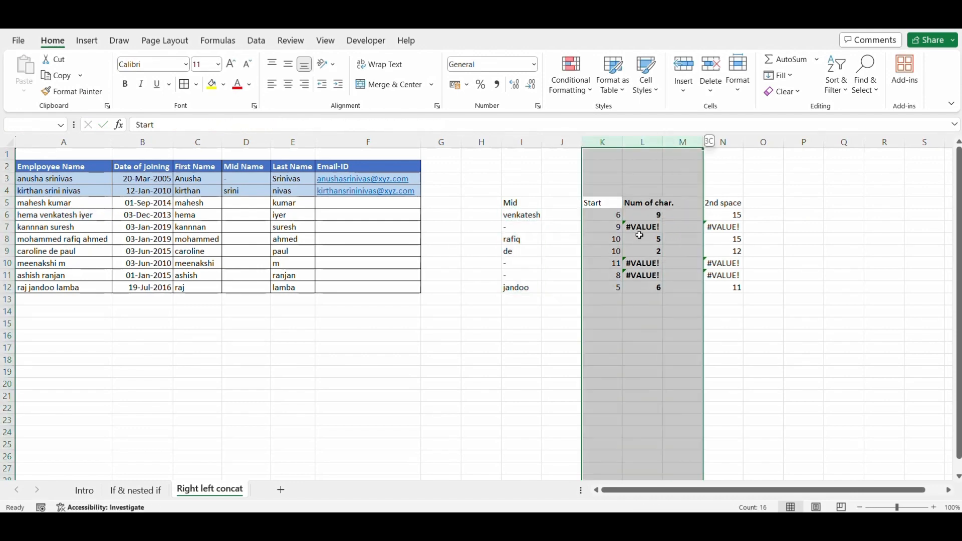
pyautogui.click(639, 235)
pyautogui.press('Left')
pyautogui.hotkey('ctrl', 'space')
pyautogui.hotkey('shift', 'Right')
pyautogui.hotkey('shift', 'Right')
pyautogui.hotkey('shift', 'Right')
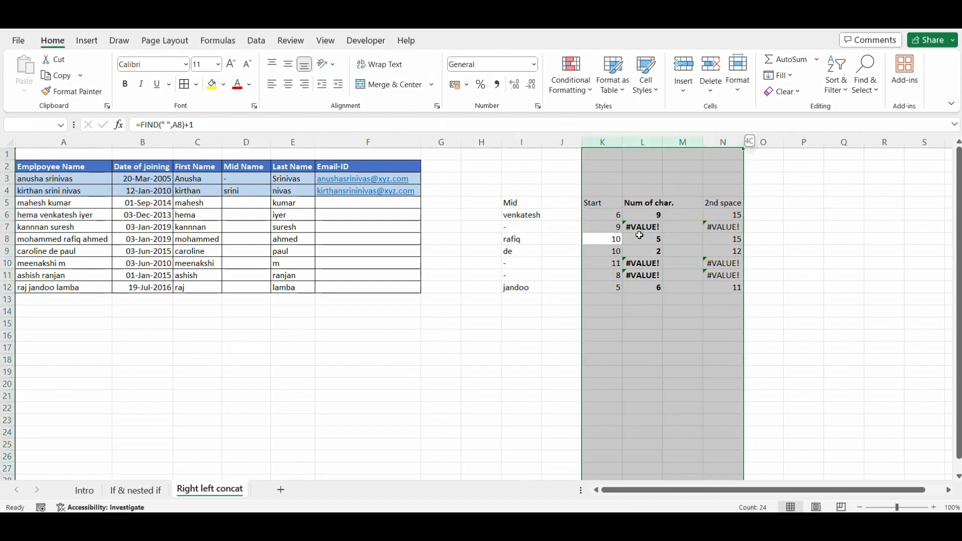
pyautogui.press('Delete')
# - Copy the full formula text from I6 into D6 under Mid Name, keeping its A6 references
pyautogui.press('Left')
pyautogui.press('Left')
pyautogui.press('Up')
pyautogui.press('Up')
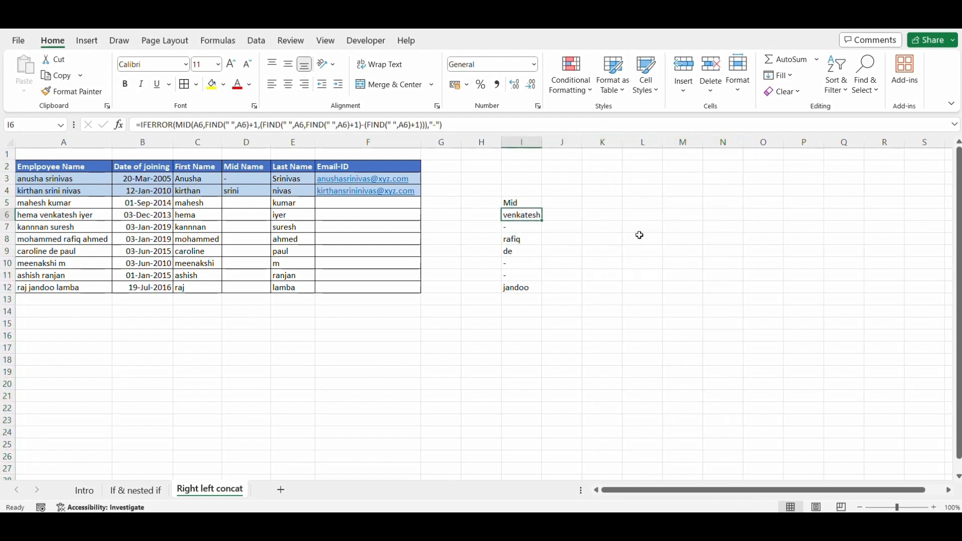
pyautogui.press('F2')
pyautogui.hotkey('ctrl', 'shift', 'Left')
pyautogui.hotkey('ctrl', 'shift', 'Left')
pyautogui.hotkey('ctrl', 'shift', 'Left')
pyautogui.hotkey('ctrl', 'shift', 'Left')
pyautogui.hotkey('ctrl', 'shift', 'Left')
pyautogui.hotkey('ctrl', 'shift', 'Left')
pyautogui.hotkey('ctrl', 'shift', 'Left')
pyautogui.hotkey('ctrl', 'shift', 'Left')
pyautogui.hotkey('ctrl', 'shift', 'Left')
pyautogui.hotkey('ctrl', 'shift', 'Left')
pyautogui.hotkey('ctrl', 'shift', 'Left')
pyautogui.hotkey('ctrl', 'shift', 'Left')
pyautogui.hotkey('ctrl', 'shift', 'Left')
pyautogui.hotkey('ctrl', 'shift', 'Left')
pyautogui.hotkey('ctrl', 'shift', 'Left')
pyautogui.hotkey('ctrl', 'shift', 'Left')
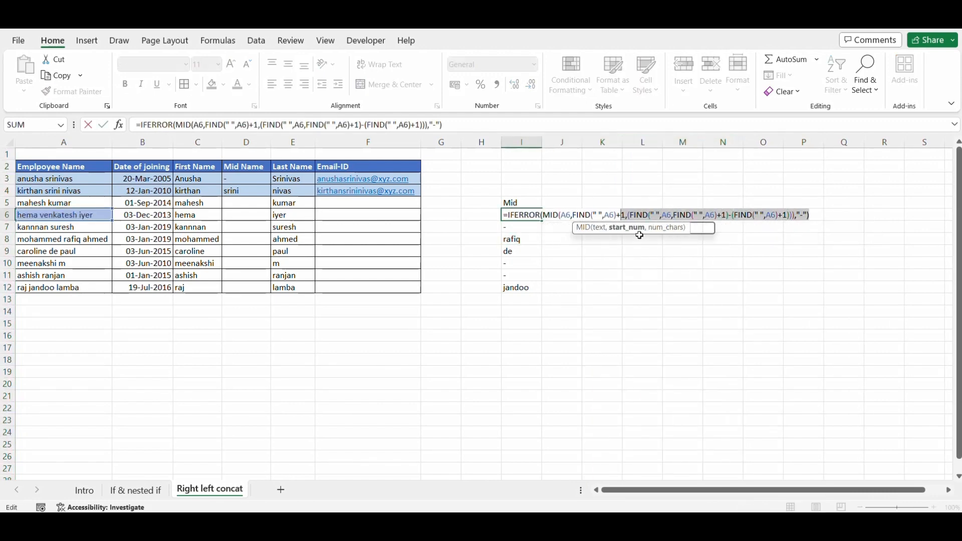
pyautogui.hotkey('ctrl', 'c')
pyautogui.press('Escape')
pyautogui.press('Left')
pyautogui.press('Left')
pyautogui.press('Left')
pyautogui.press('Left')
pyautogui.press('Left')
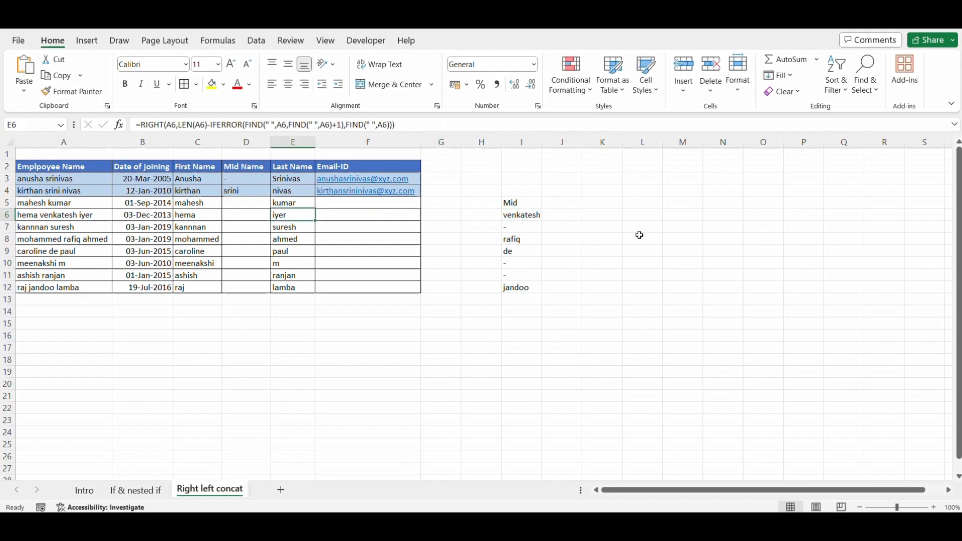
pyautogui.press('XF86MonBrightnessDown')
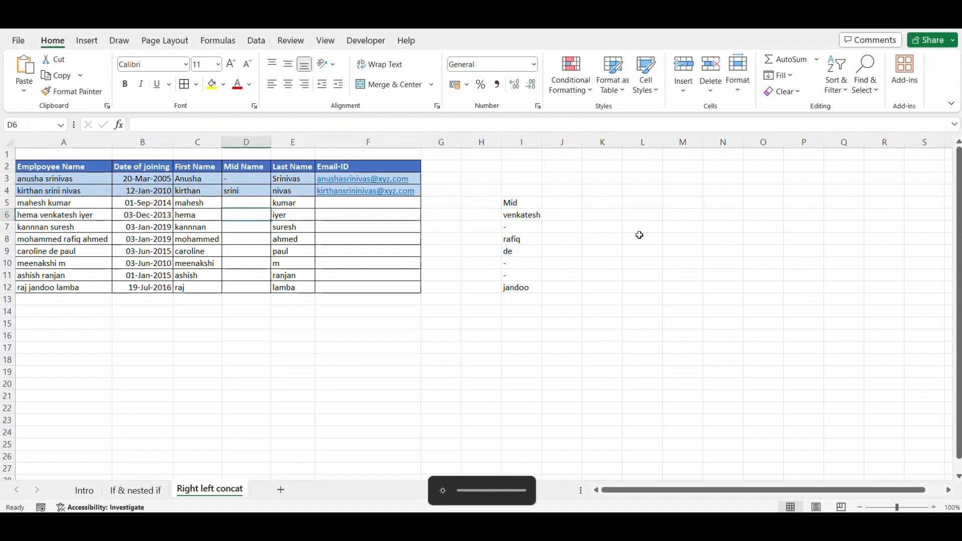
pyautogui.press('F2')
pyautogui.hotkey('ctrl', 'v')
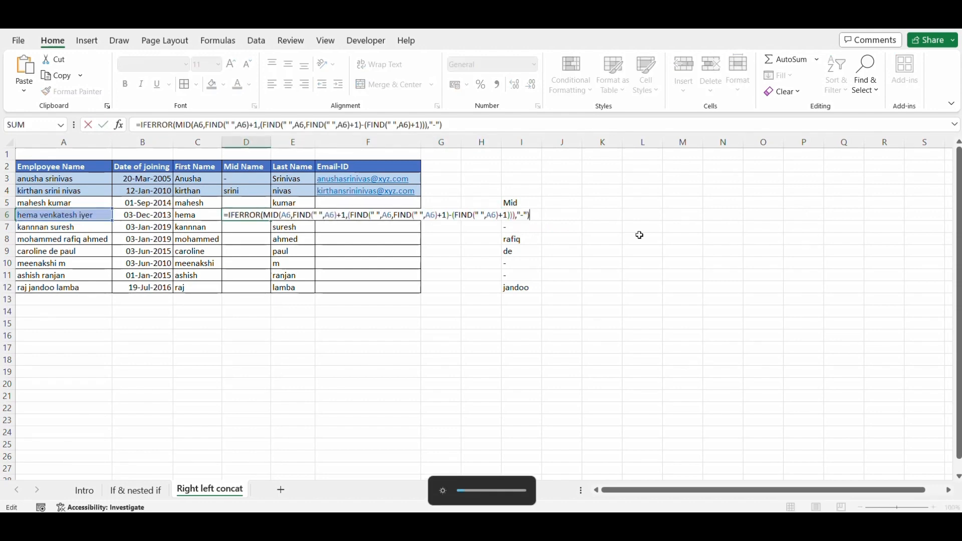
pyautogui.hotkey('ctrl', 'Return')
# - Copy the middle-name formula from D6 to D5 and down through D12
pyautogui.hotkey('ctrl', 'c')
pyautogui.press('Up')
pyautogui.press('Return')
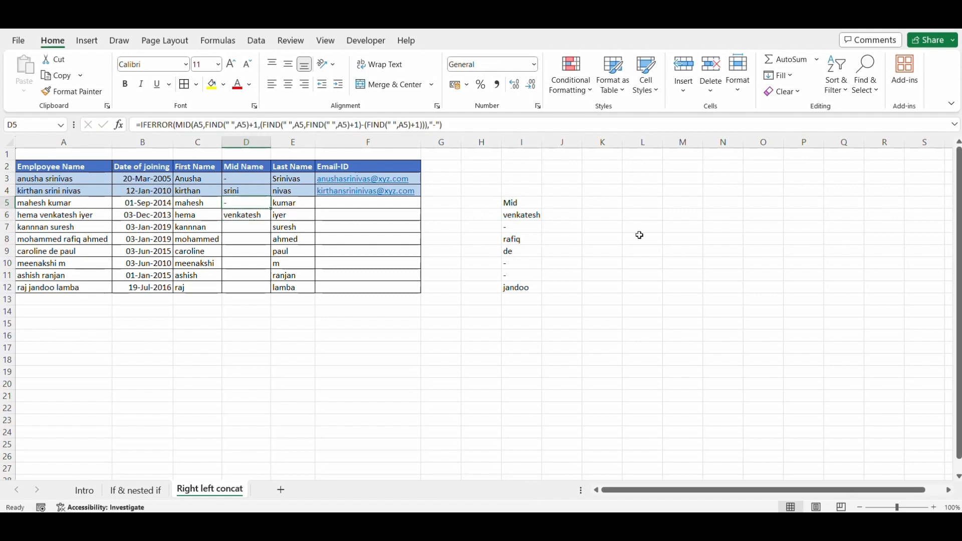
pyautogui.hotkey('ctrl', 'c')
pyautogui.press('Left')
pyautogui.hotkey('ctrl', 'Down')
pyautogui.press('Right')
pyautogui.hotkey('ctrl', 'shift', 'Up')
pyautogui.press('Return')
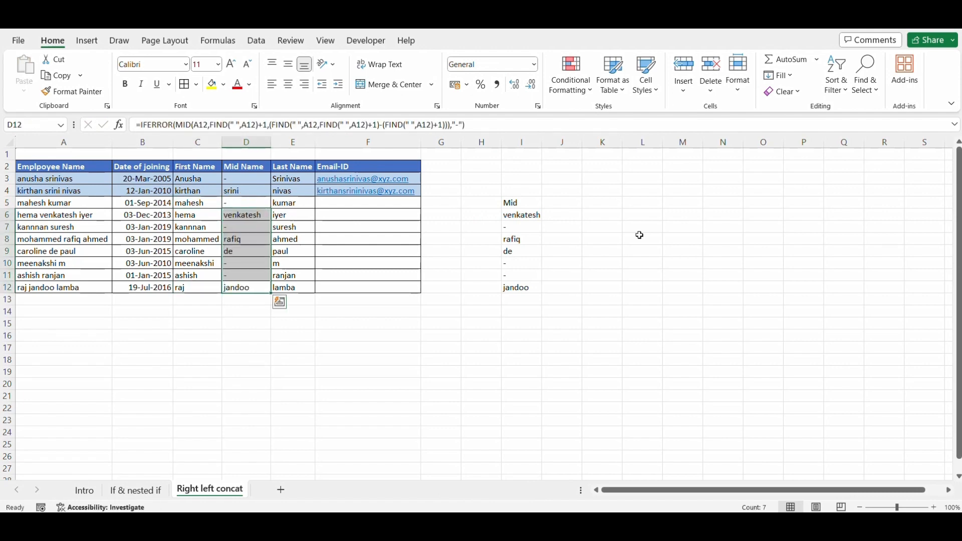
# - Clear the contents of the Mid helper column I
pyautogui.press('Up')
pyautogui.press('Right')
pyautogui.press('Right')
pyautogui.press('Right')
pyautogui.press('Right')
pyautogui.press('Right')
pyautogui.hotkey('ctrl', 'space')
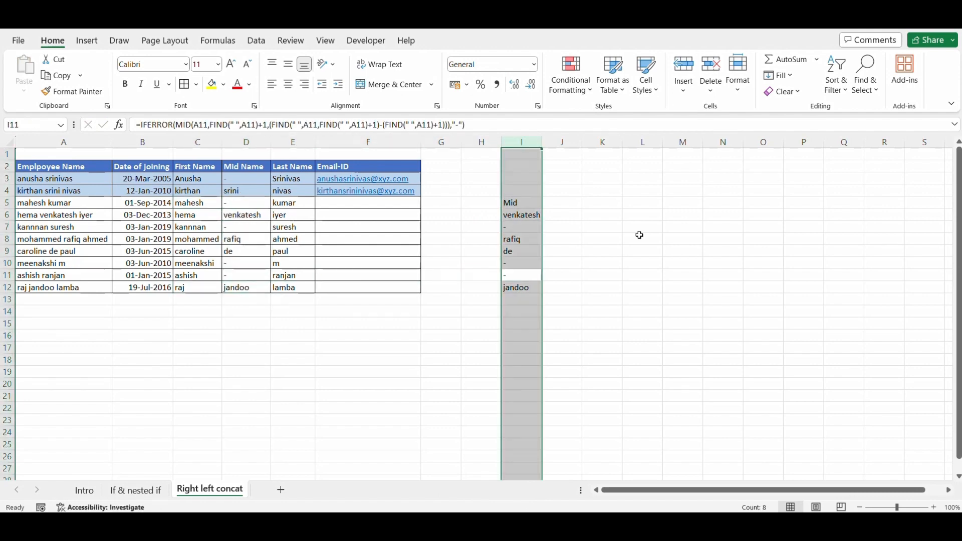
pyautogui.press('Delete')
# - Examine how the sample e-mail ID in F3 is composed from the name cells in its row
pyautogui.press('Left')
pyautogui.press('Left')
pyautogui.press('Left')
pyautogui.hotkey('ctrl', 'Up')
pyautogui.press('Down')
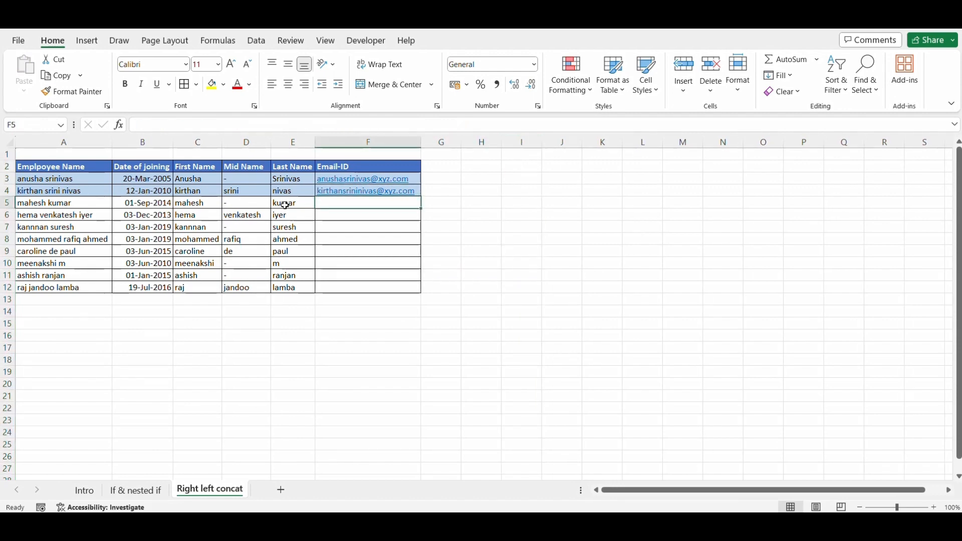
pyautogui.press('Up')
pyautogui.press('Up')
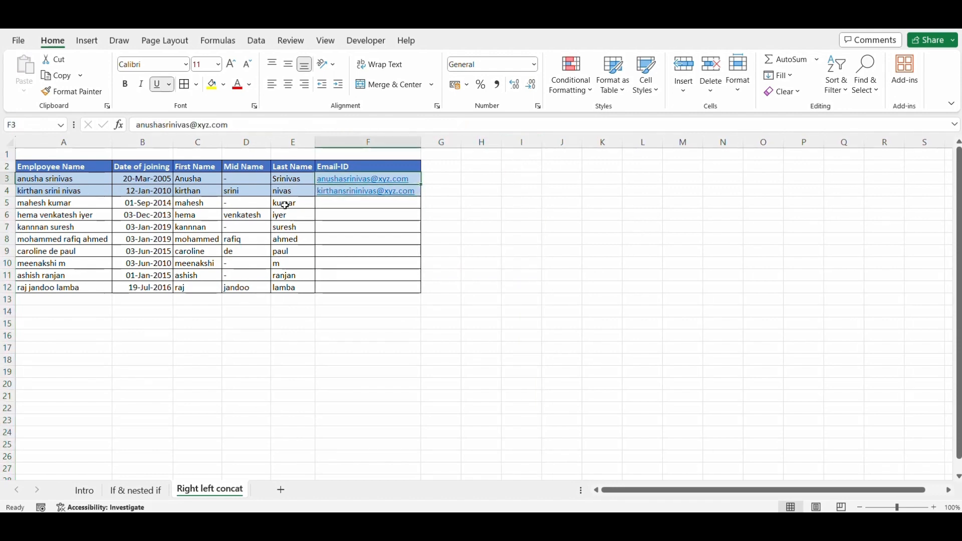
pyautogui.press('Left')
pyautogui.press('Left')
pyautogui.press('Left')
pyautogui.press('Right')
pyautogui.press('Right')
pyautogui.press('Right')
pyautogui.press('Down')
pyautogui.press('Down')
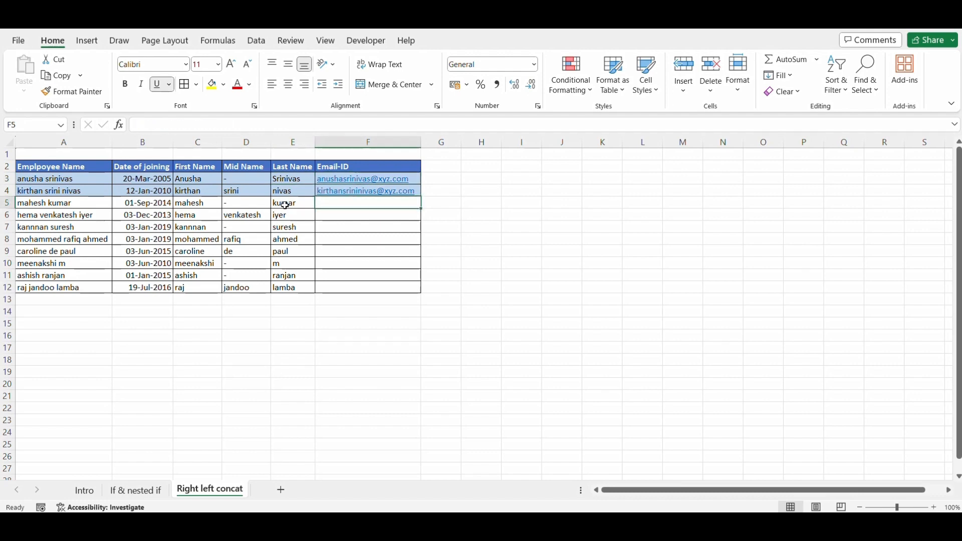
pyautogui.press('Left')
pyautogui.write('con')
pyautogui.press('Right')
pyautogui.hotkey('ctrl', 'z')
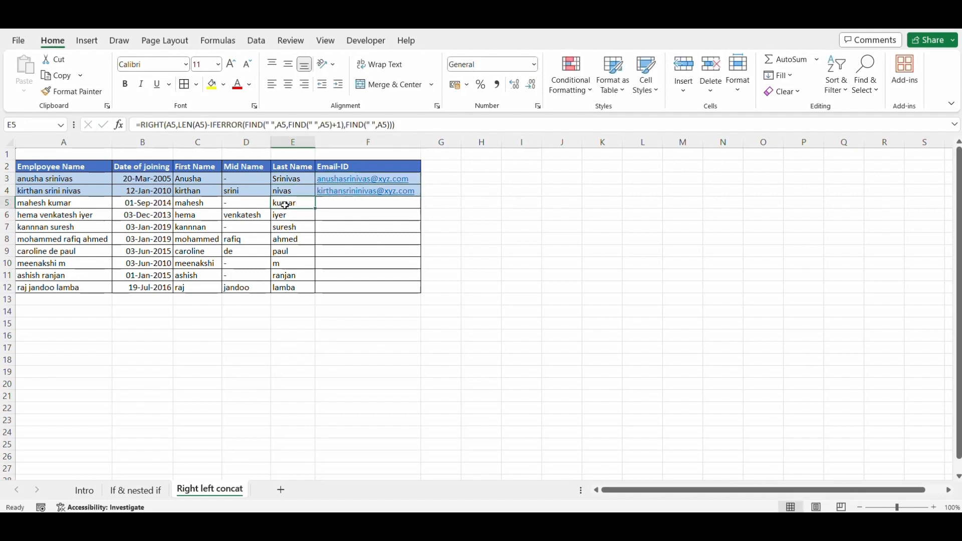
pyautogui.press('Right')
pyautogui.write('=con')
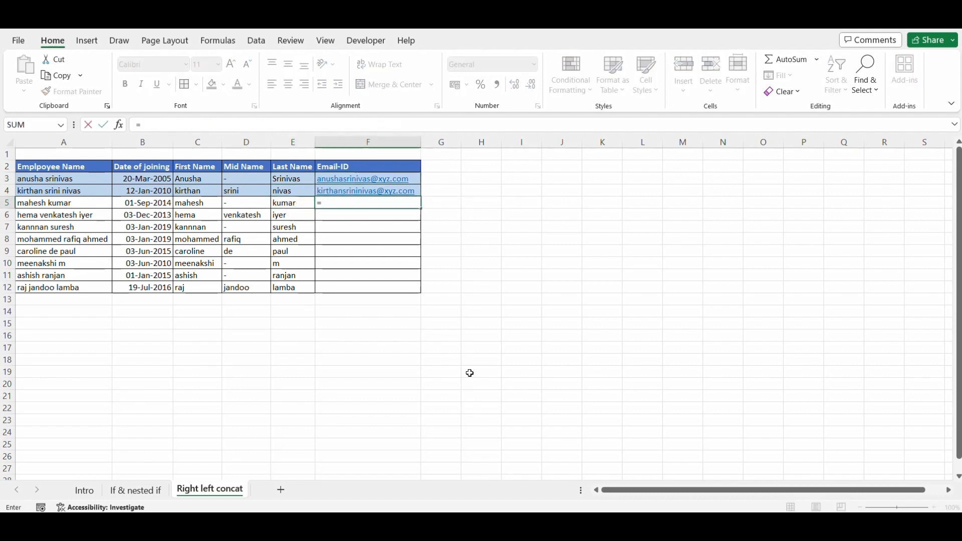
pyautogui.press('Tab')
pyautogui.press('Left')
pyautogui.press('Left')
pyautogui.press('Left')
pyautogui.write(',')
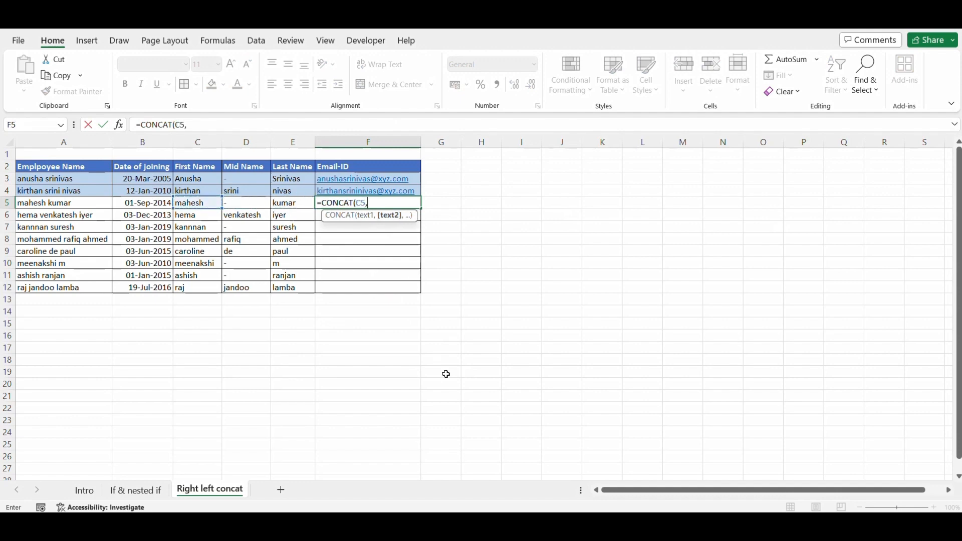
pyautogui.press('Left')
pyautogui.write(',"')
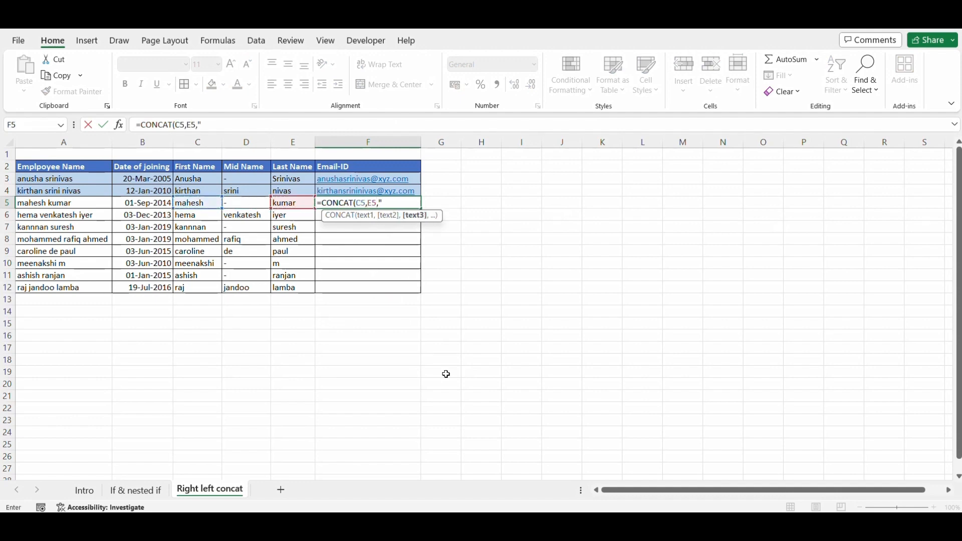
pyautogui.write('xyz.com"')
pyautogui.click(201, 124)
pyautogui.write('@')
pyautogui.press('Return')
pyautogui.press('Up')
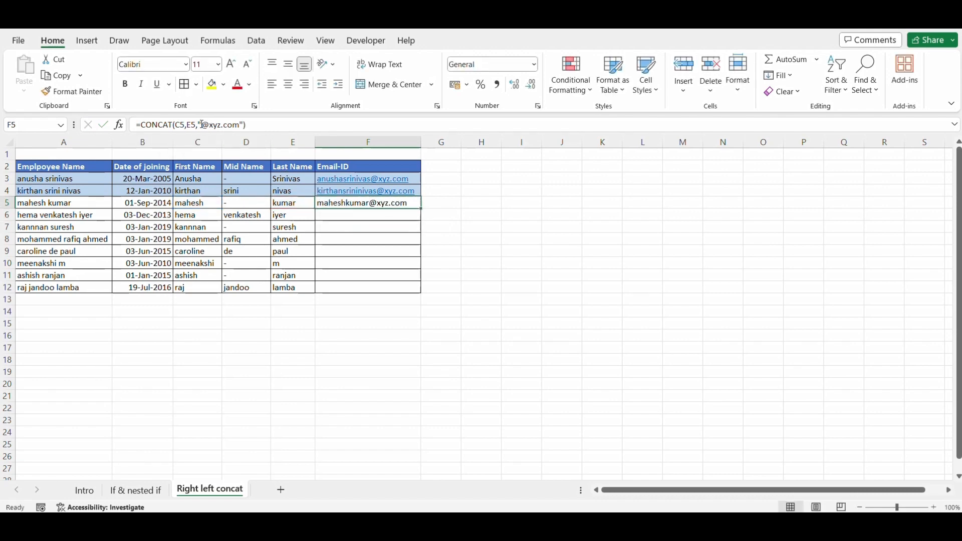
# - Copy the CONCAT e-mail formula from F5 down through F12
pyautogui.hotkey('ctrl', 'c')
pyautogui.press('Left')
pyautogui.hotkey('ctrl', 'Down')
pyautogui.press('Right')
pyautogui.hotkey('ctrl', 'shift', 'Up')
pyautogui.press('Return')
# - Review the completed name and Email-ID columns, including the middle-name formula in D5
pyautogui.hotkey('ctrl', 'Up')
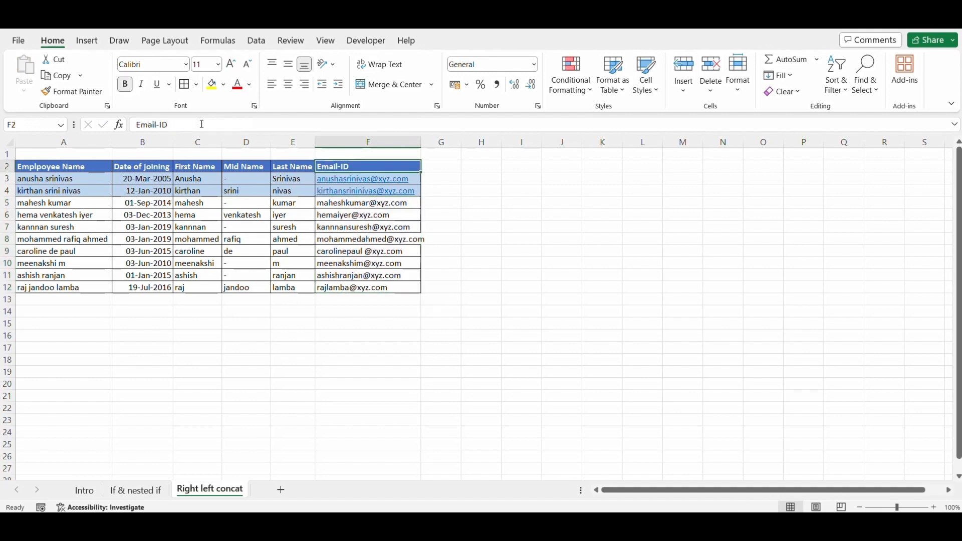
pyautogui.press('Up')
pyautogui.press('Left')
pyautogui.press('Left')
pyautogui.press('Down')
pyautogui.press('Down')
pyautogui.press('Down')
pyautogui.press('Down')
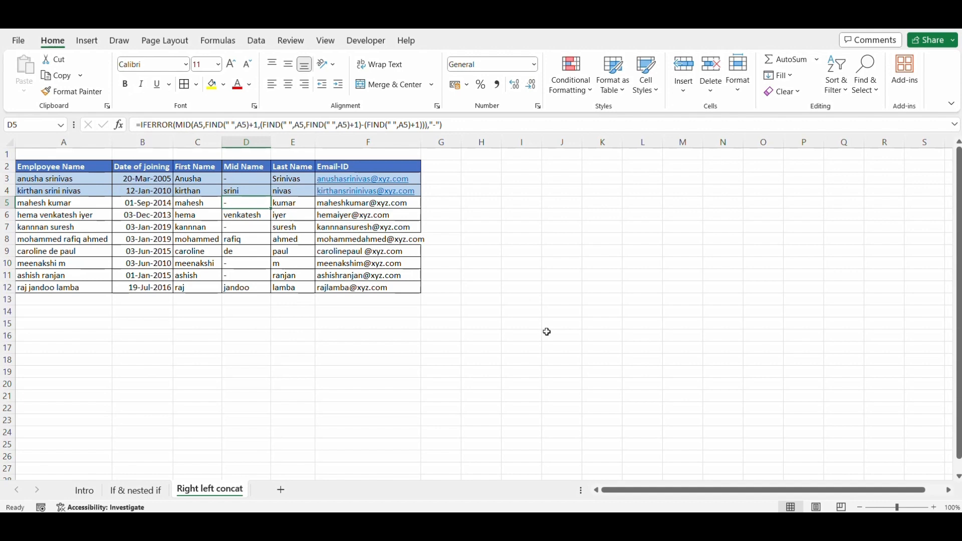
pyautogui.press('Right')
pyautogui.hotkey('ctrl', 'Up')
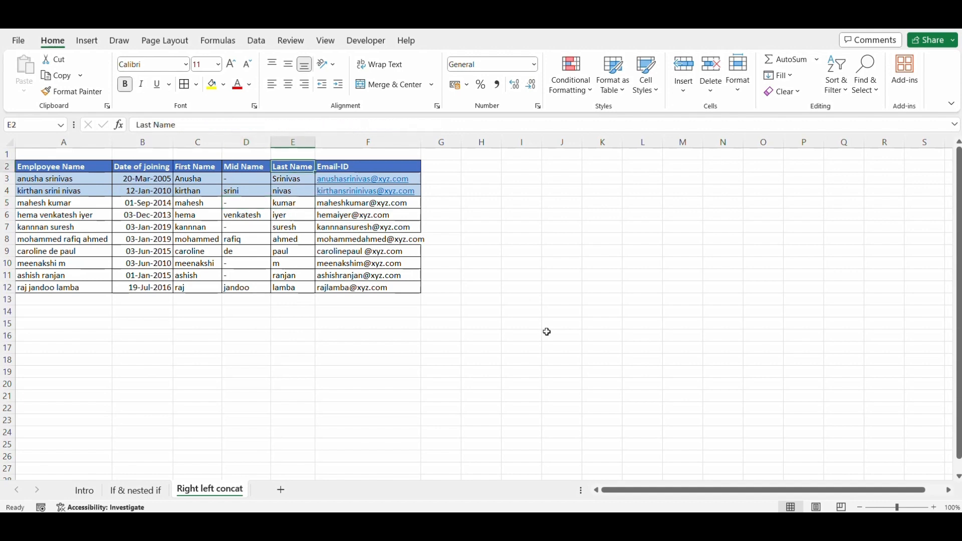
pyautogui.hotkey('ctrl', 'Left')
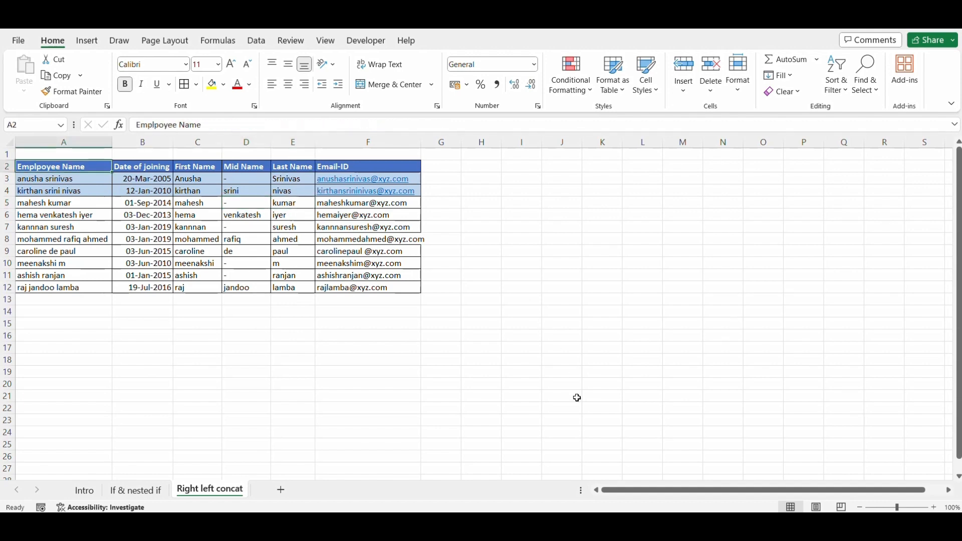